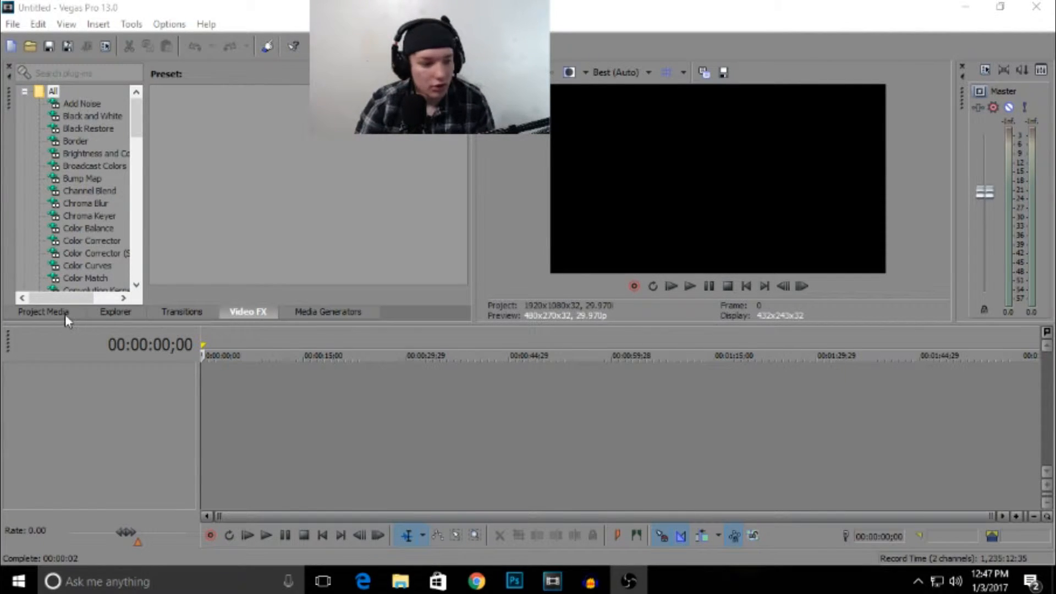
- Show the Project Media window, inspect the audio mixing console, and close the console
left_click(44, 312)
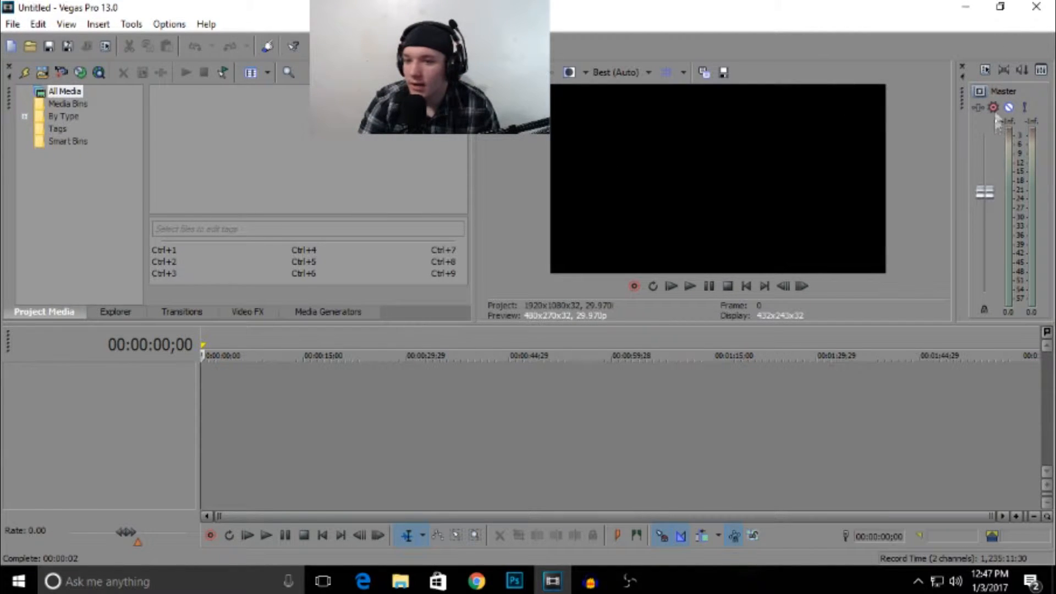
left_click(1041, 70)
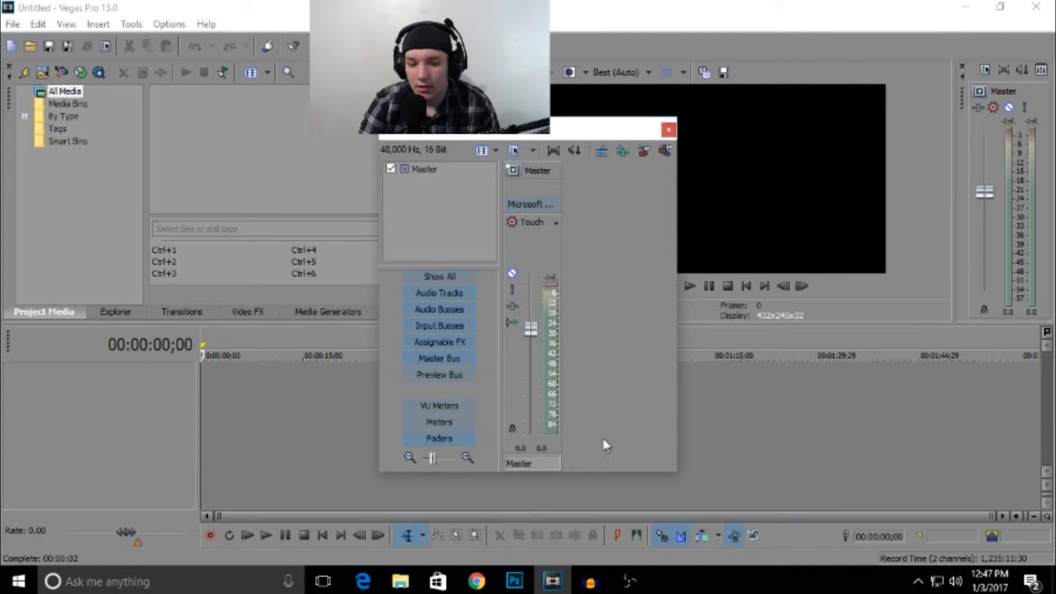
left_click_drag(609, 473, 624, 433)
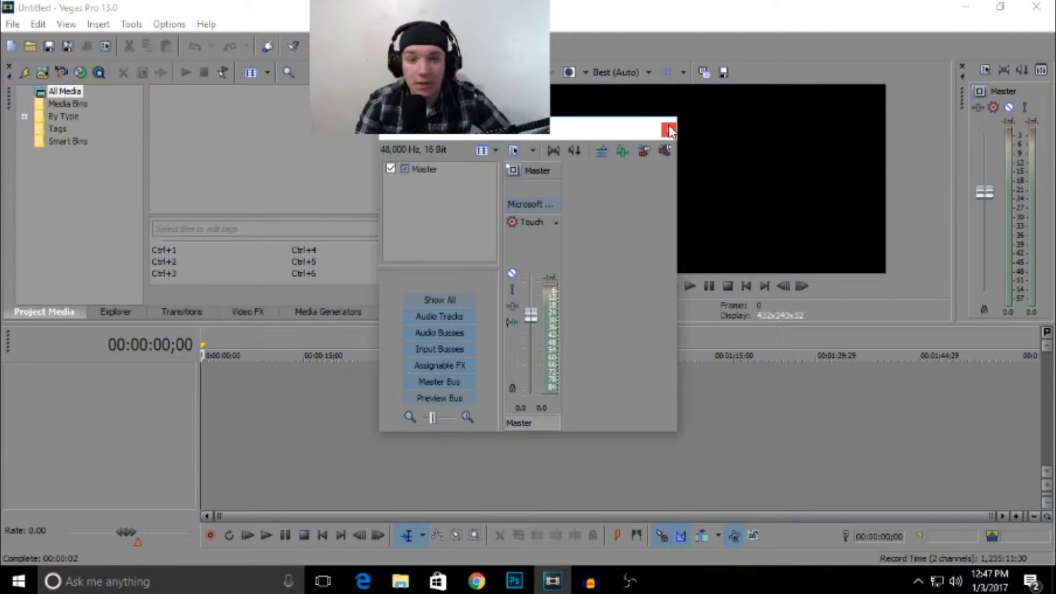
left_click(669, 130)
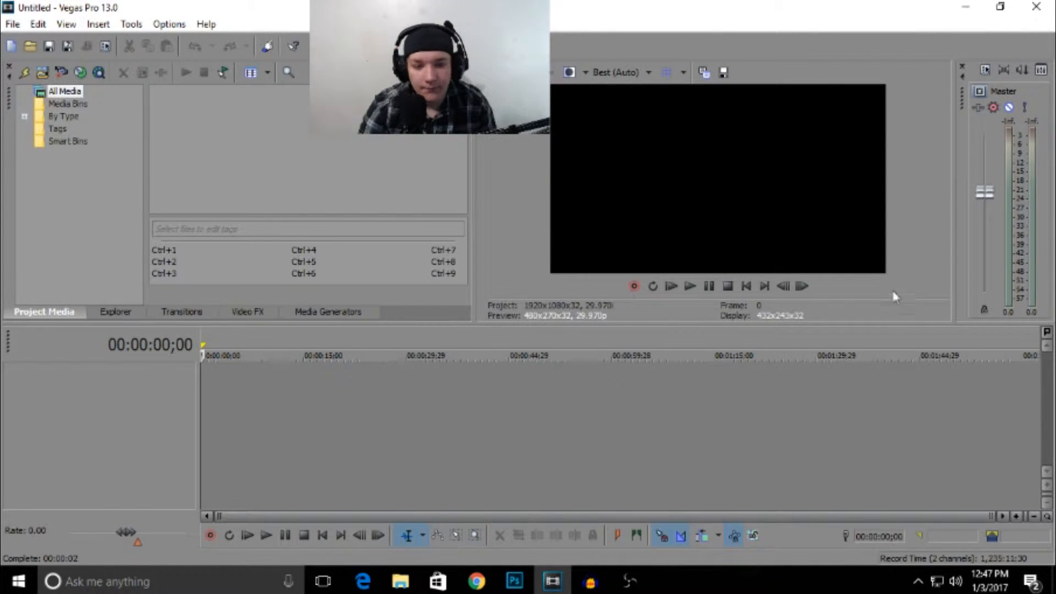
- Set the video preview quality to Best (Auto)
left_click(639, 61)
mouse_move(642, 101)
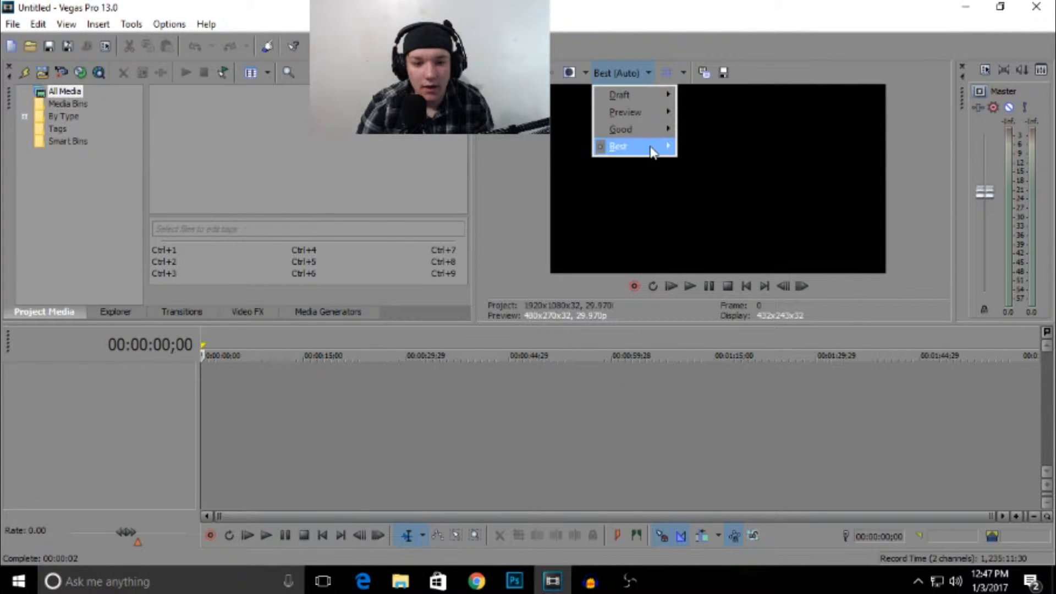
mouse_move(659, 151)
left_click(694, 145)
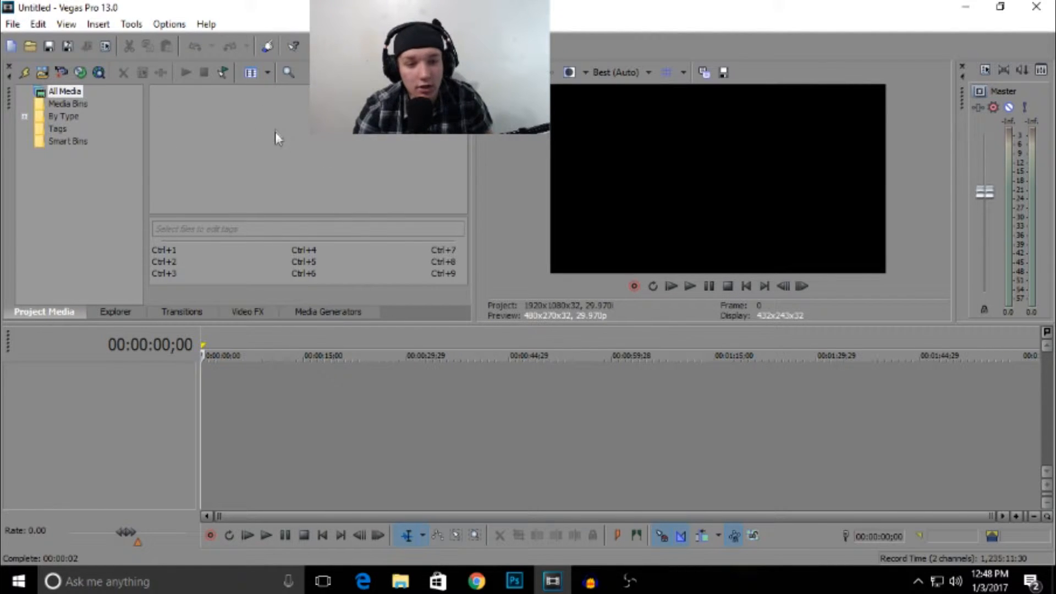
- Look through the Explorer, Transitions, Video FX and Media Generators collections, ending on the Video FX list
left_click(102, 312)
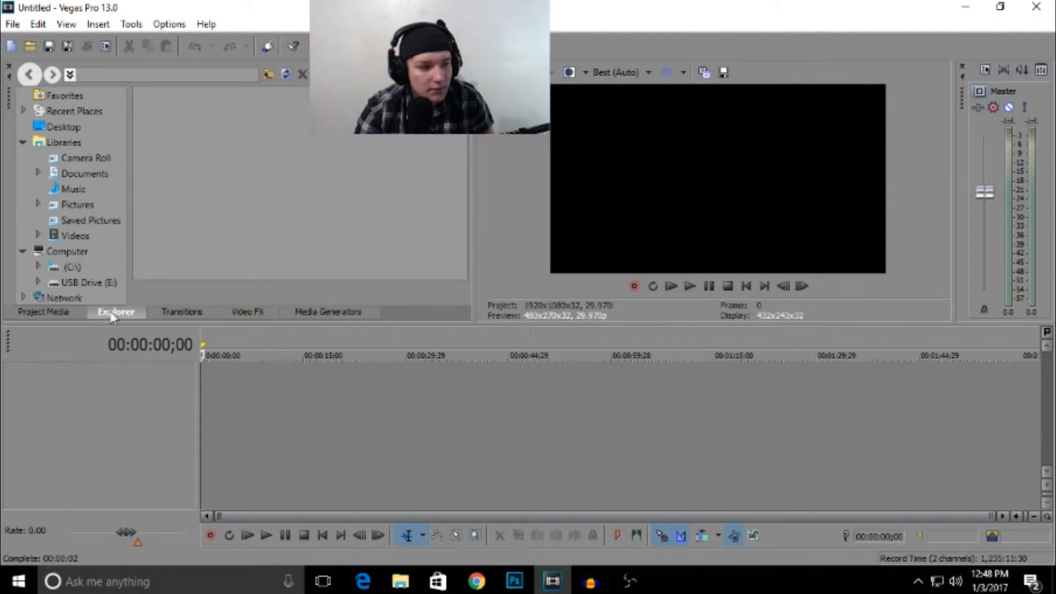
left_click(184, 311)
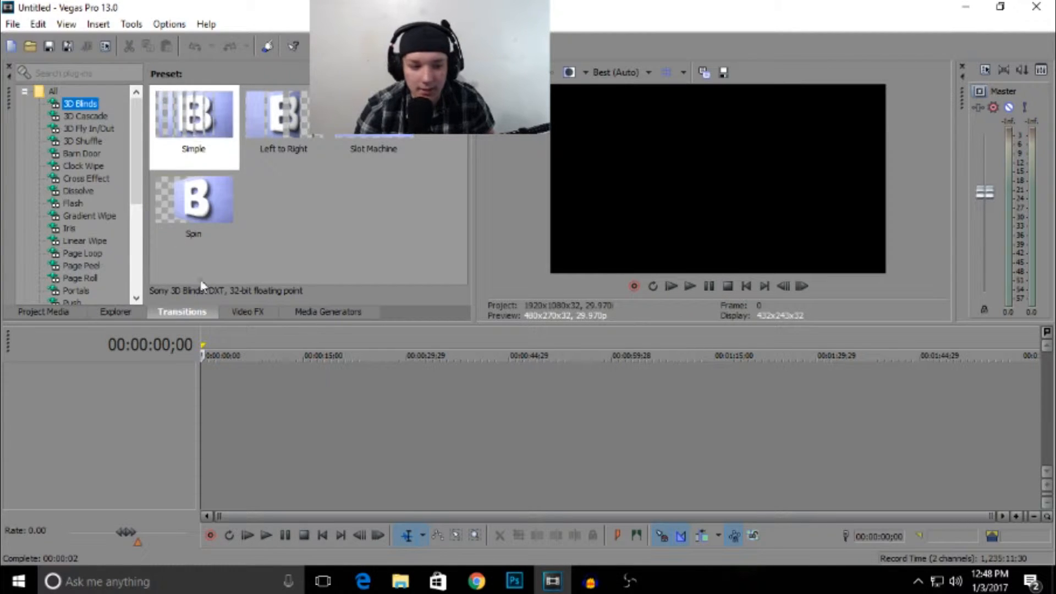
left_click(246, 312)
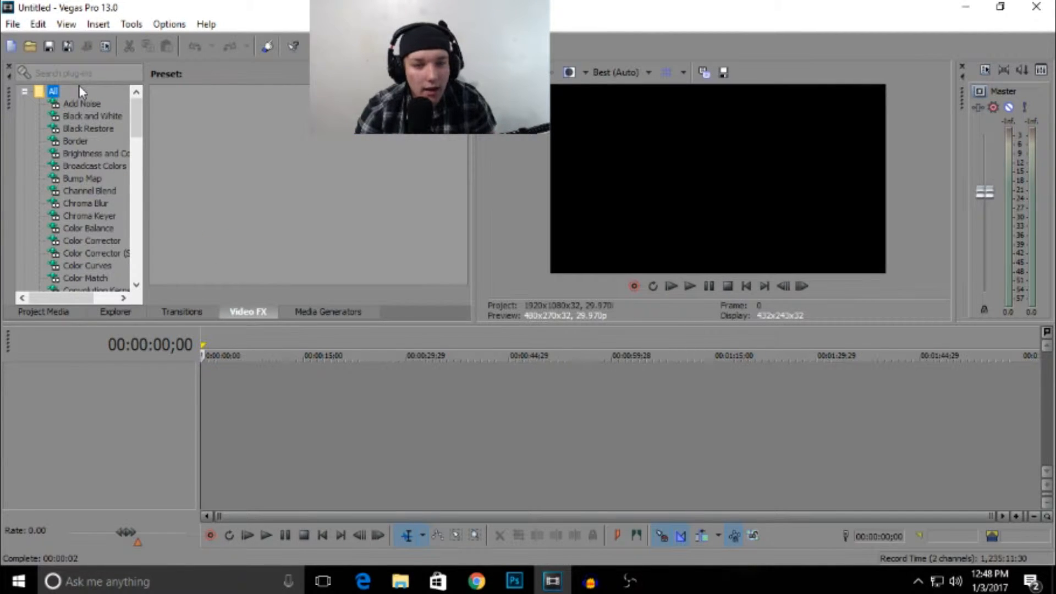
left_click_drag(84, 166, 98, 168)
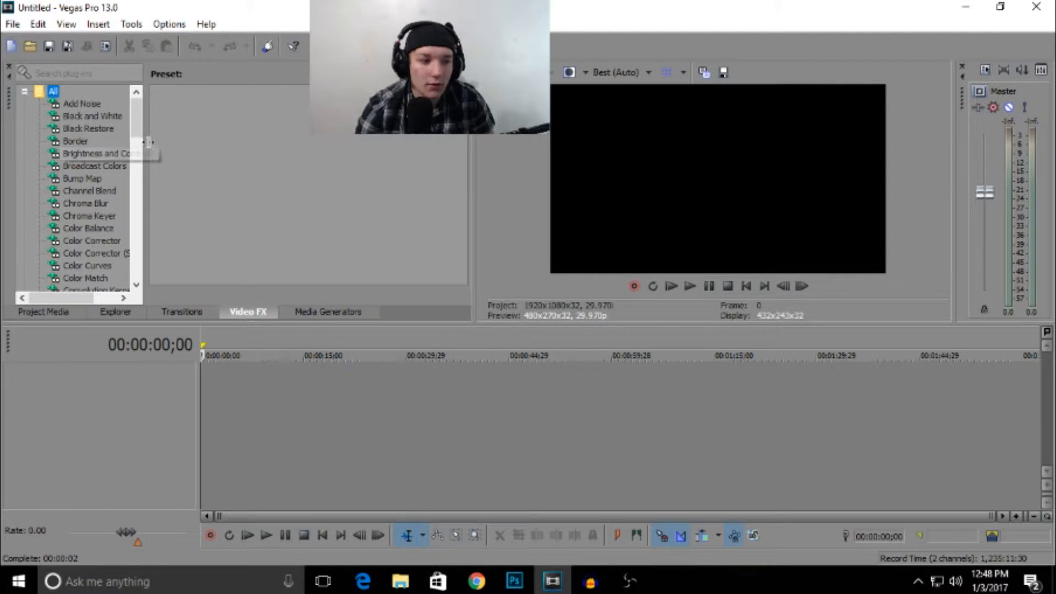
left_click(237, 224)
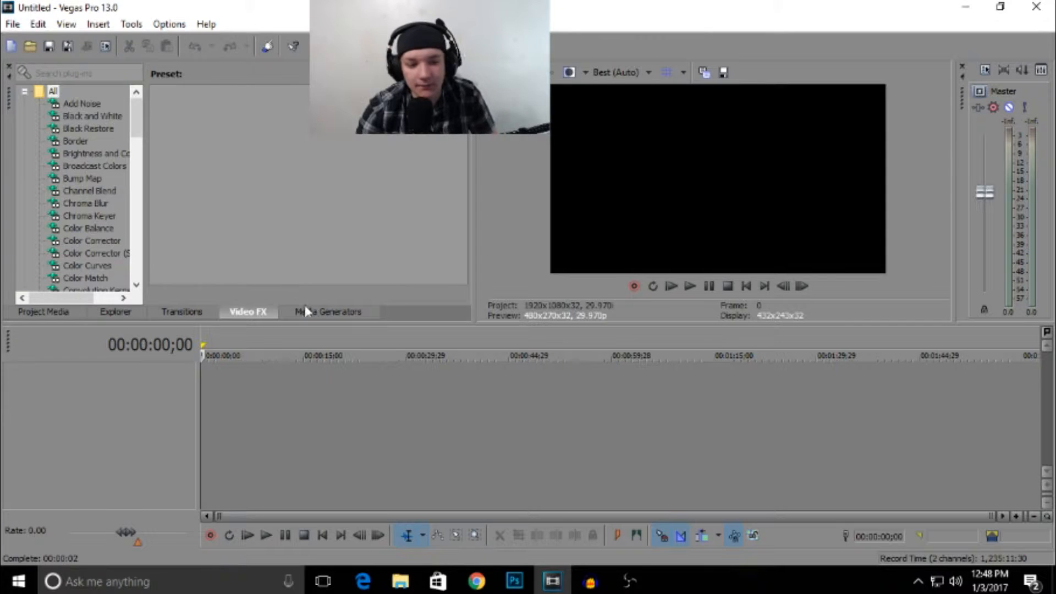
left_click(305, 311)
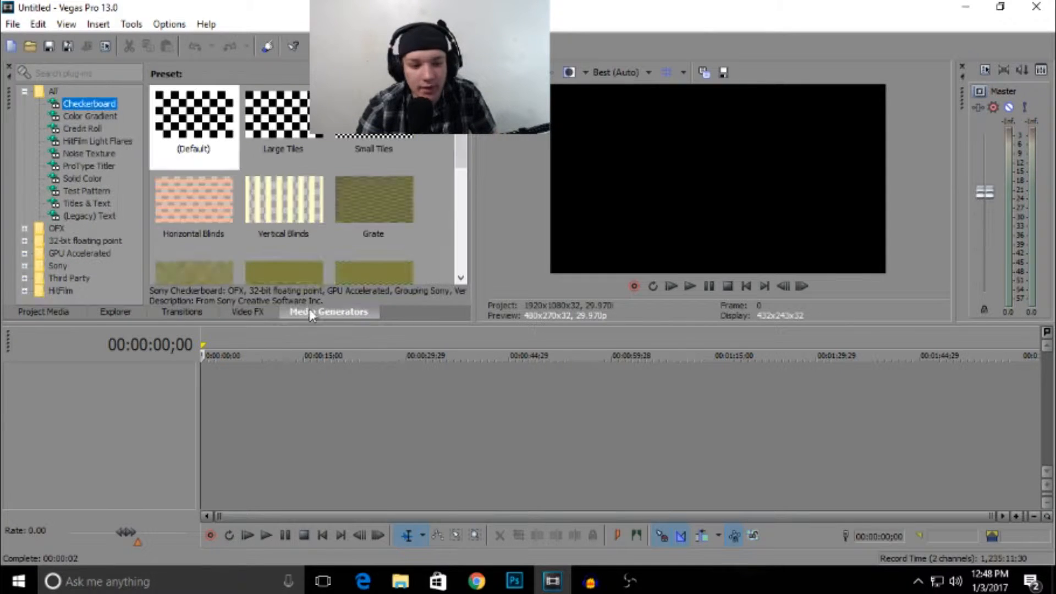
left_click(259, 311)
- Bring the gameplay MP4 from File Explorer to the very start of the timeline and preview its frames at several points
left_click(395, 579)
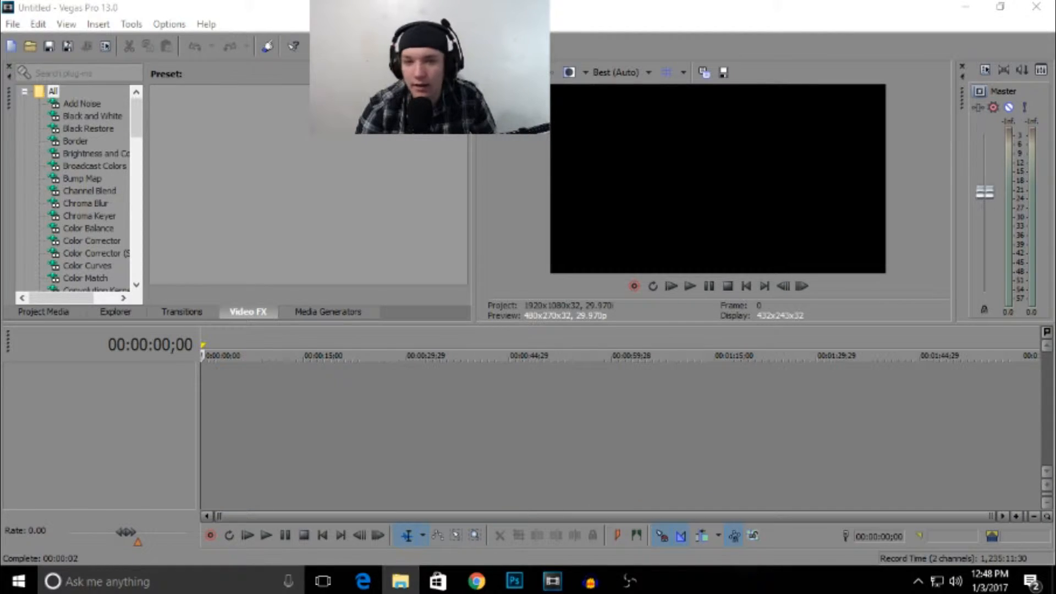
left_click_drag(1055, 297, 1055, 55)
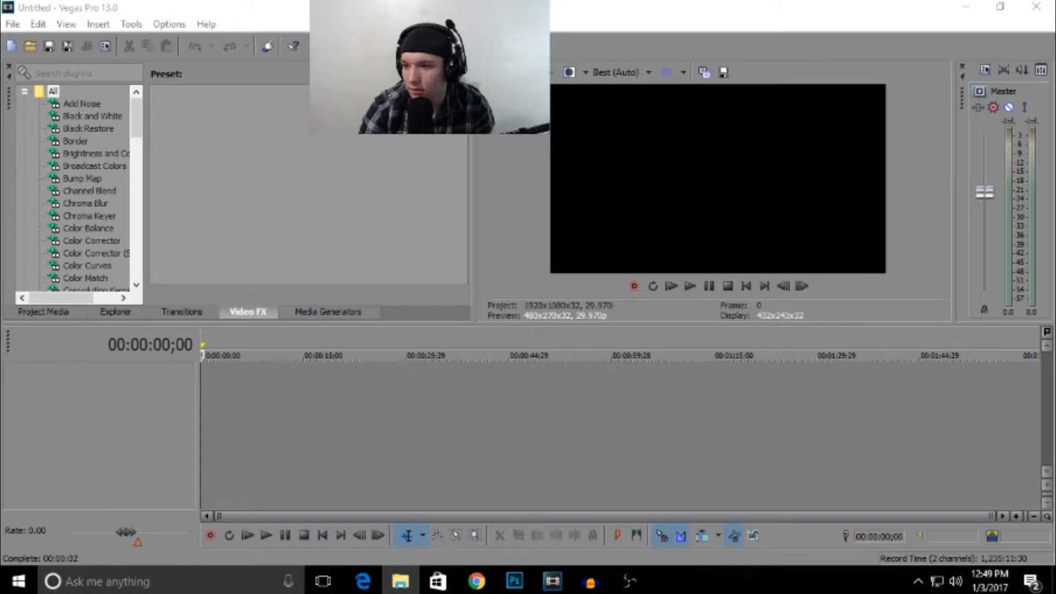
left_click_drag(1055, 487, 624, 393)
left_click_drag(432, 391, 212, 385)
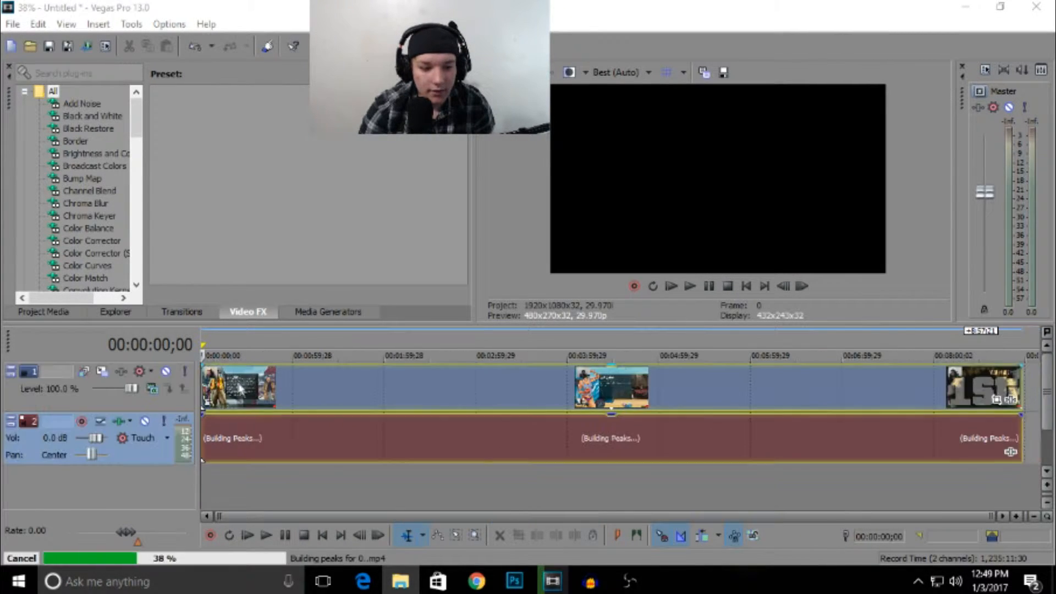
left_click(462, 394)
left_click(770, 368)
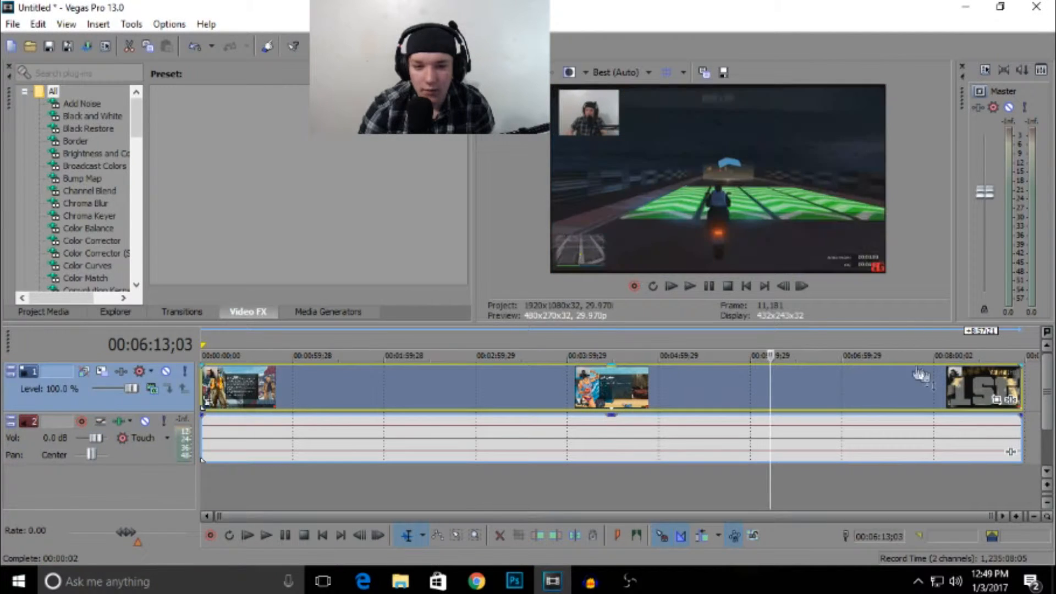
left_click(951, 379)
left_click(321, 406)
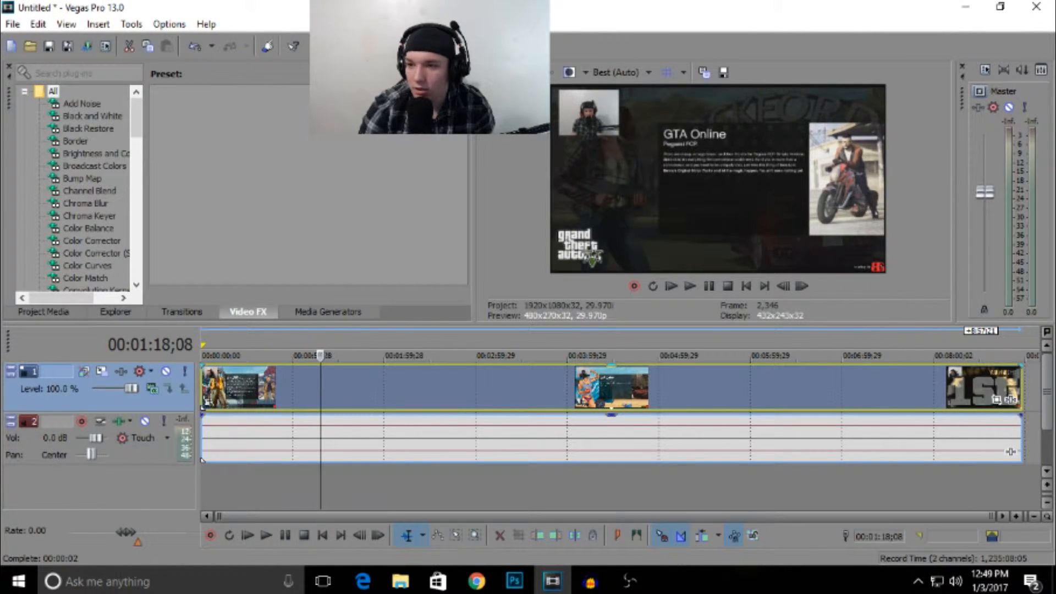
- Add the audio file "edit for record.wav" from File Explorer on a new track at the timeline's start and move that track directly below the video track
key("alt+Tab")
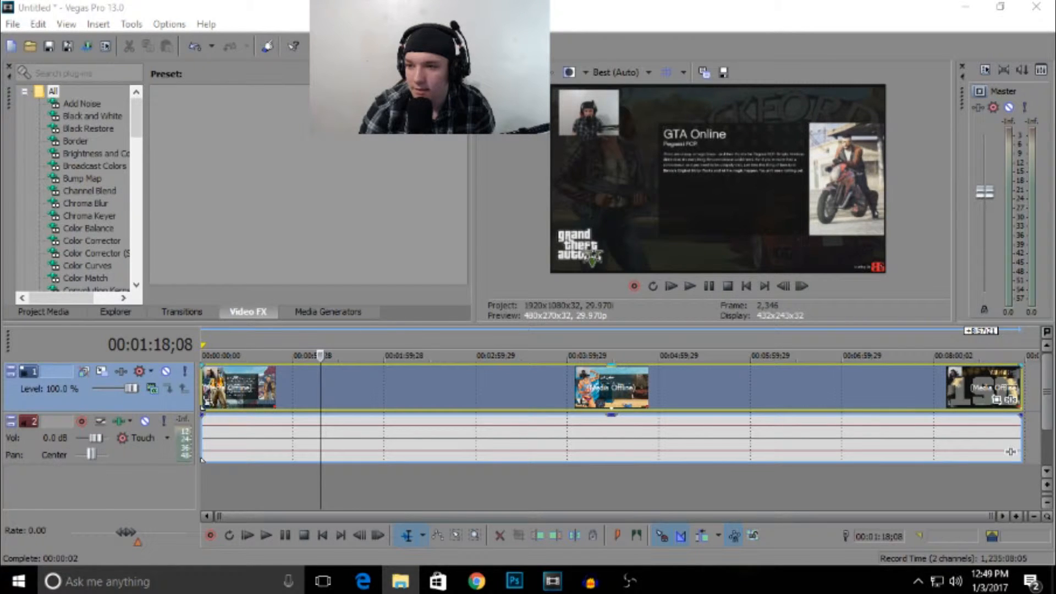
left_click_drag(1055, 591, 197, 429)
left_click_drag(207, 467, 206, 477)
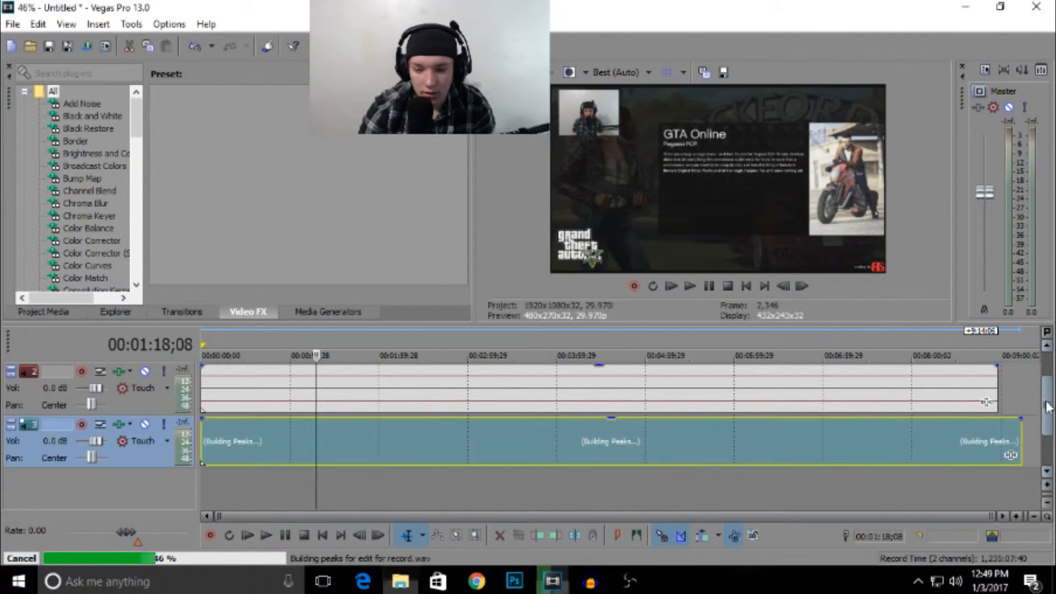
scroll(611, 434, "up", 1)
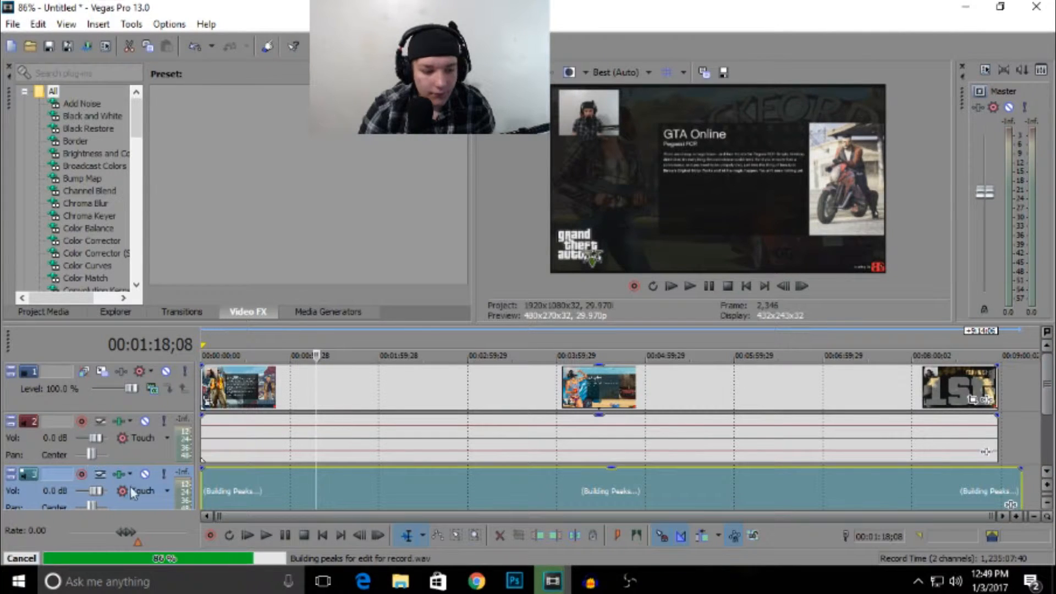
left_click_drag(158, 497, 175, 420)
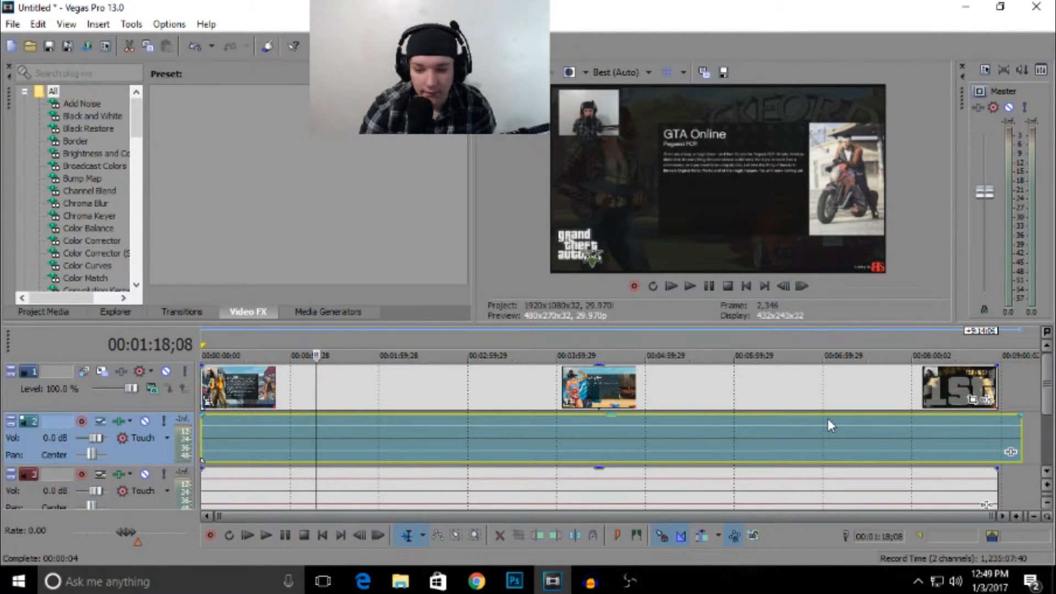
- Shift the gameplay video and its audio later on the timeline so their end lines up with the end of the separate audio recording
mouse_move(838, 380)
left_mouse_down()
mouse_move(913, 373)
mouse_move(853, 382)
left_mouse_up()
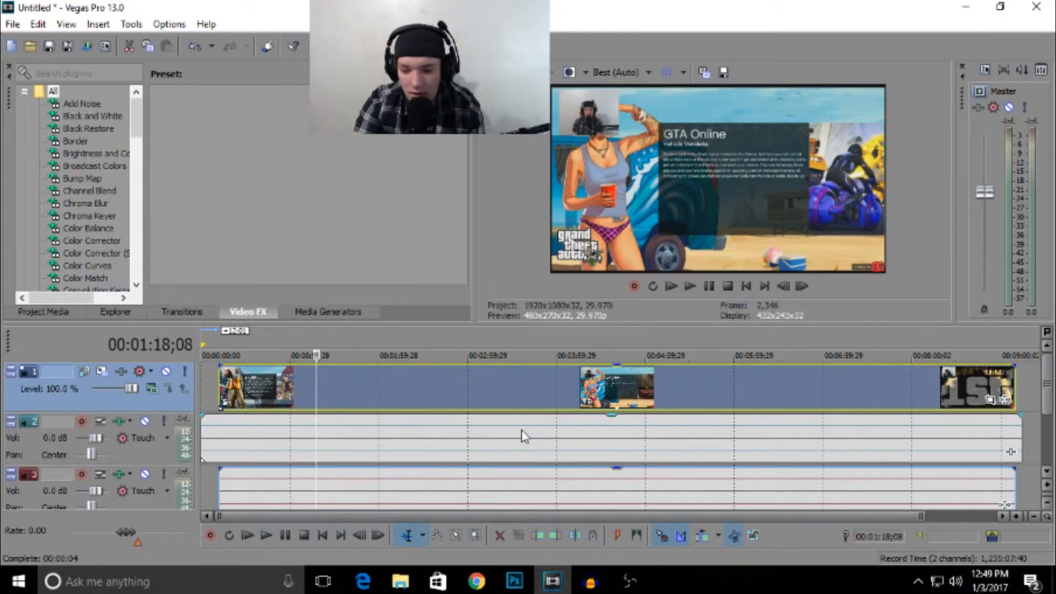
left_click_drag(666, 374, 679, 398)
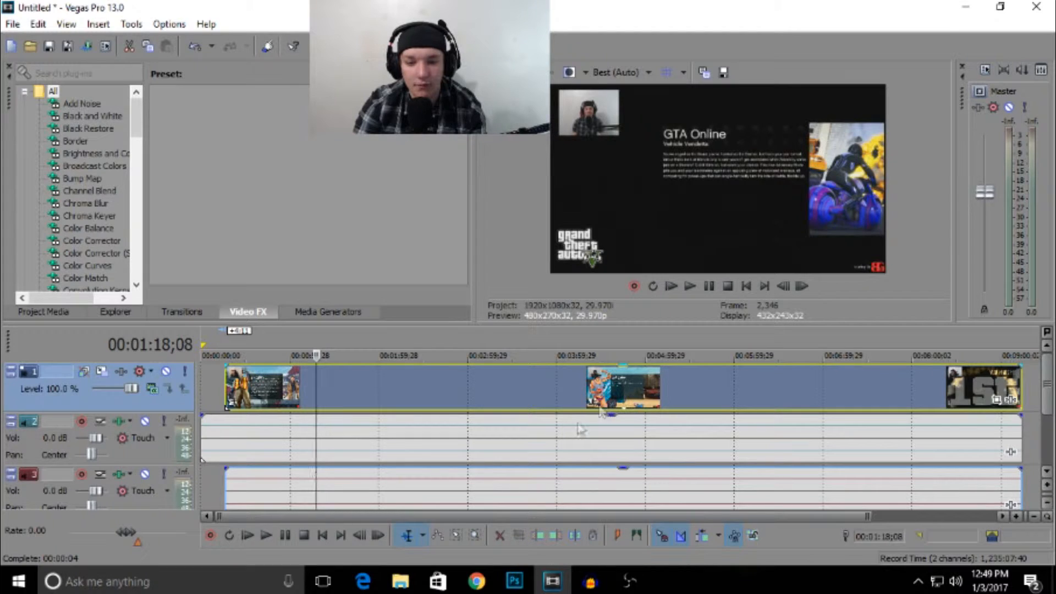
scroll(270, 421, "up", 2)
scroll(269, 422, "up", 5)
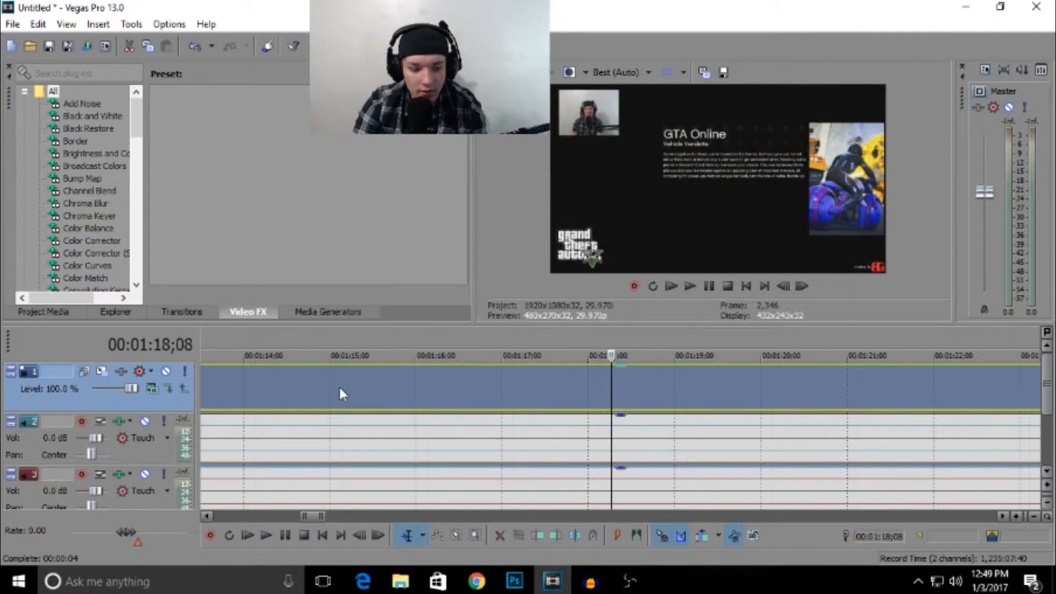
left_click_drag(312, 517, 250, 515)
scroll(347, 448, "up", 5)
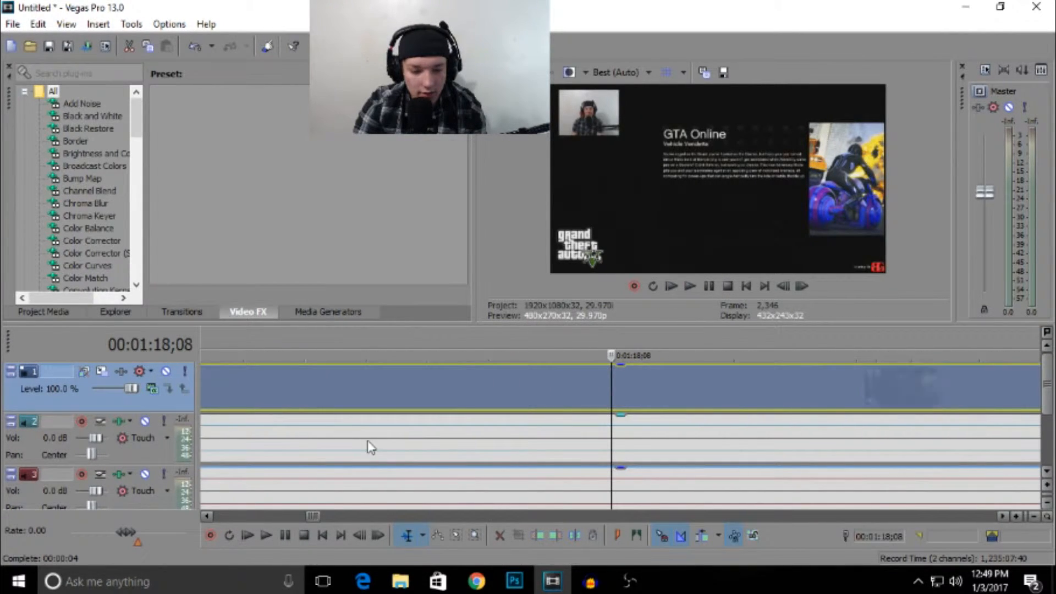
scroll(374, 449, "down", 8)
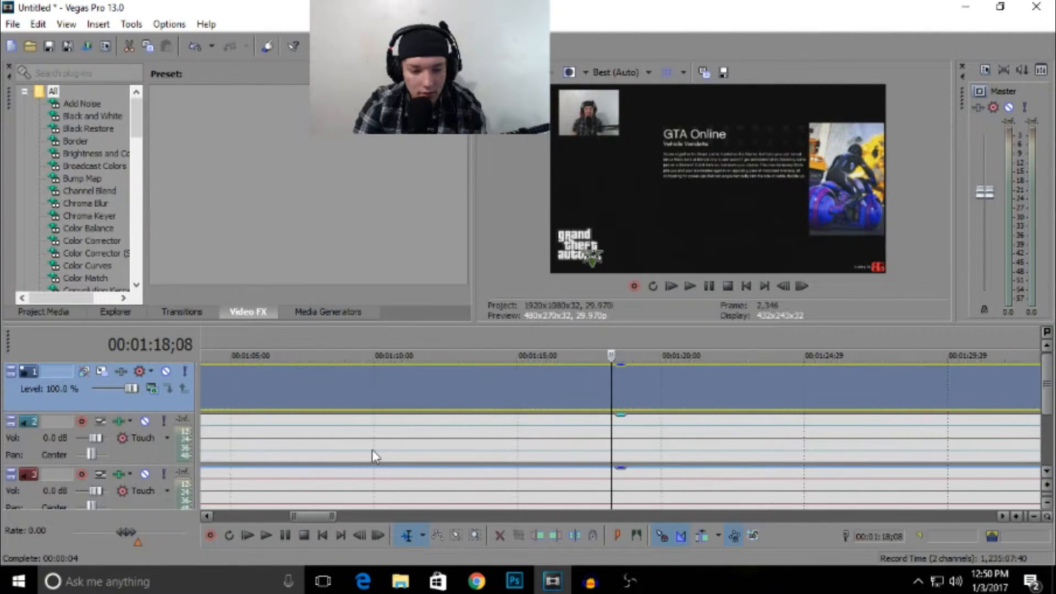
scroll(377, 445, "down", 3)
- Raise the master volume to 12 dB and play the timeline from the start of the gameplay clip, pausing at 00:00:18;24
left_click_drag(985, 192, 989, 144)
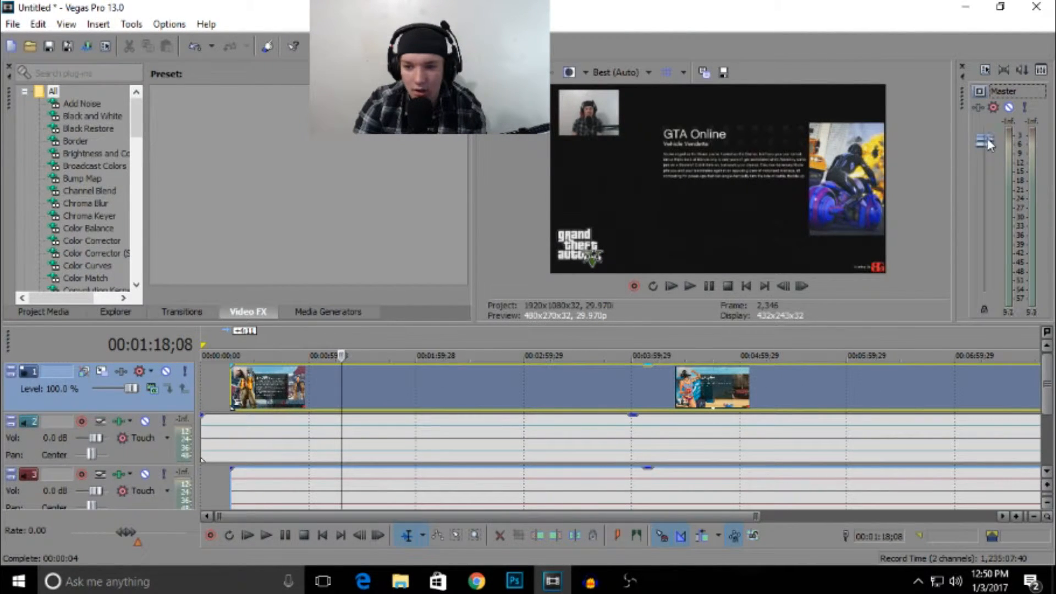
left_click(229, 432)
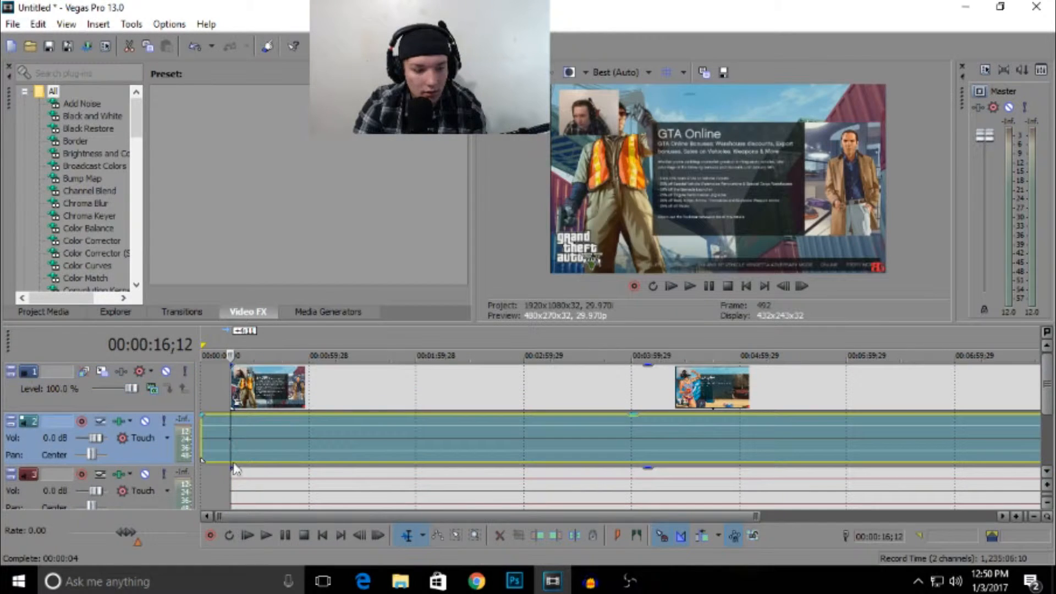
left_click(265, 536)
left_click(286, 536)
left_click(285, 537)
left_click(285, 537)
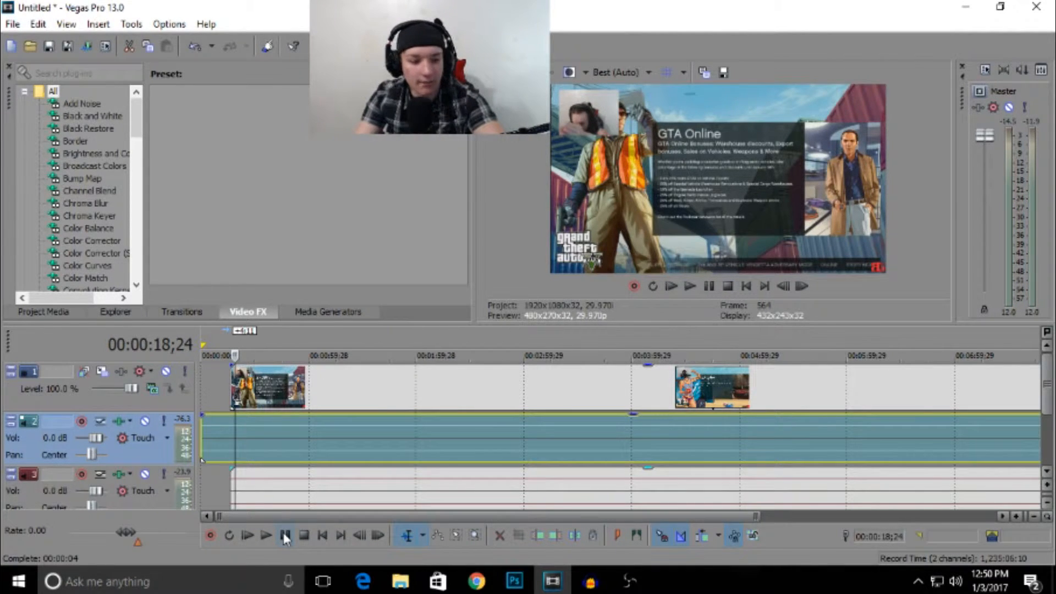
- Split the separate audio recording at 00:00:18;24 and delete the part before the cut
scroll(250, 435, "up", 3)
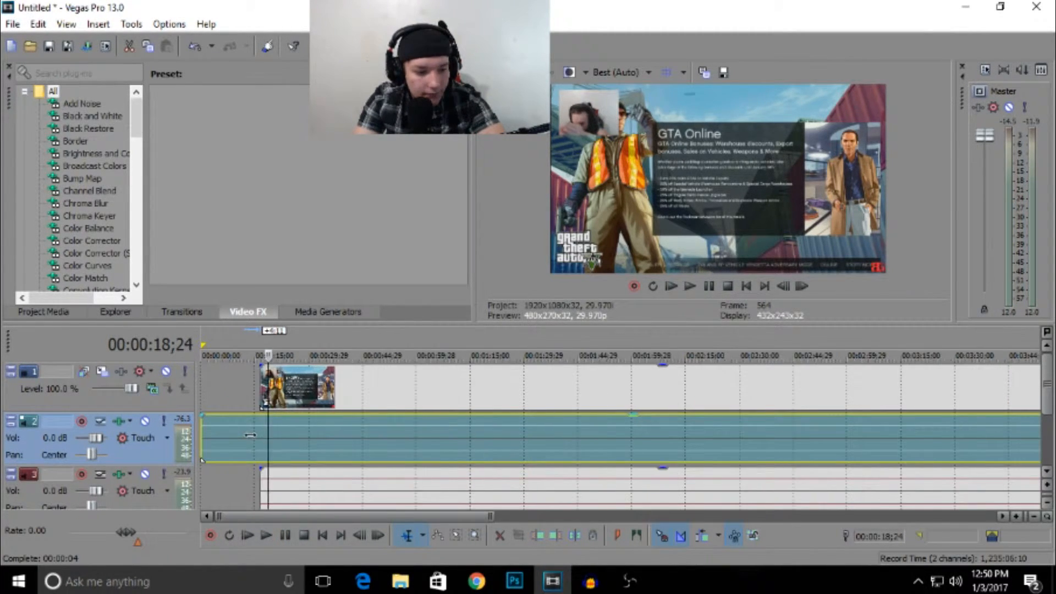
scroll(318, 438, "up", 1)
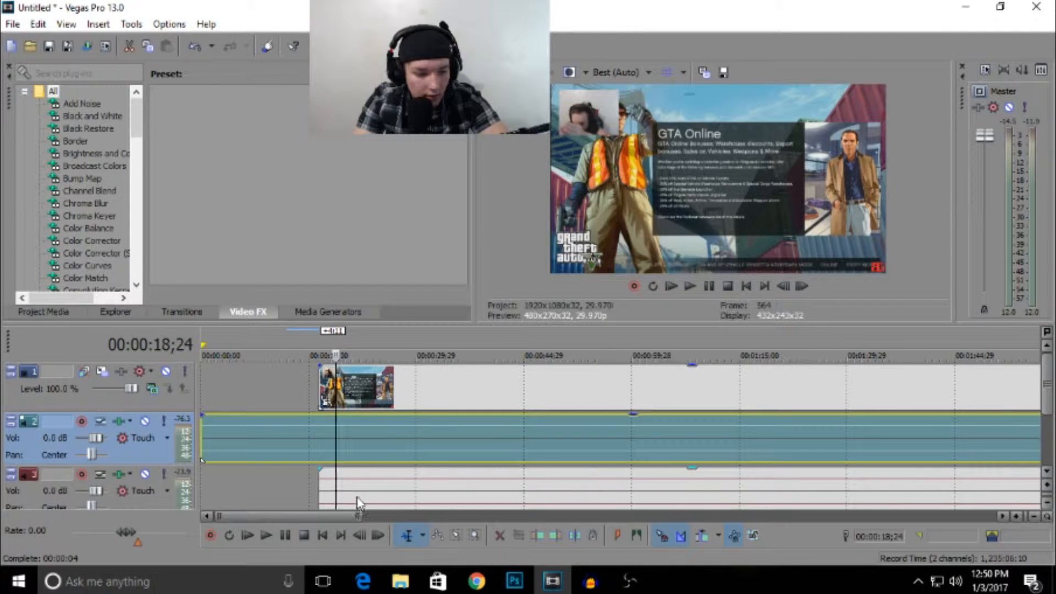
key("s")
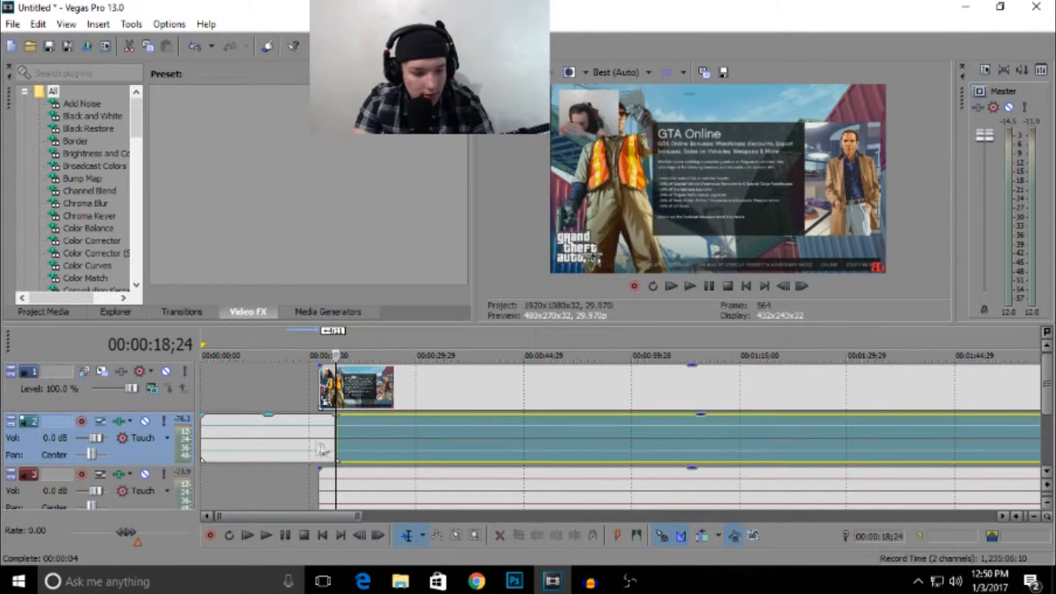
left_click(304, 443)
key("Delete")
- Move the trimmed audio recording and the gameplay video with its audio to the start of the timeline
left_click_drag(387, 427, 262, 424)
left_click_drag(358, 392, 238, 399)
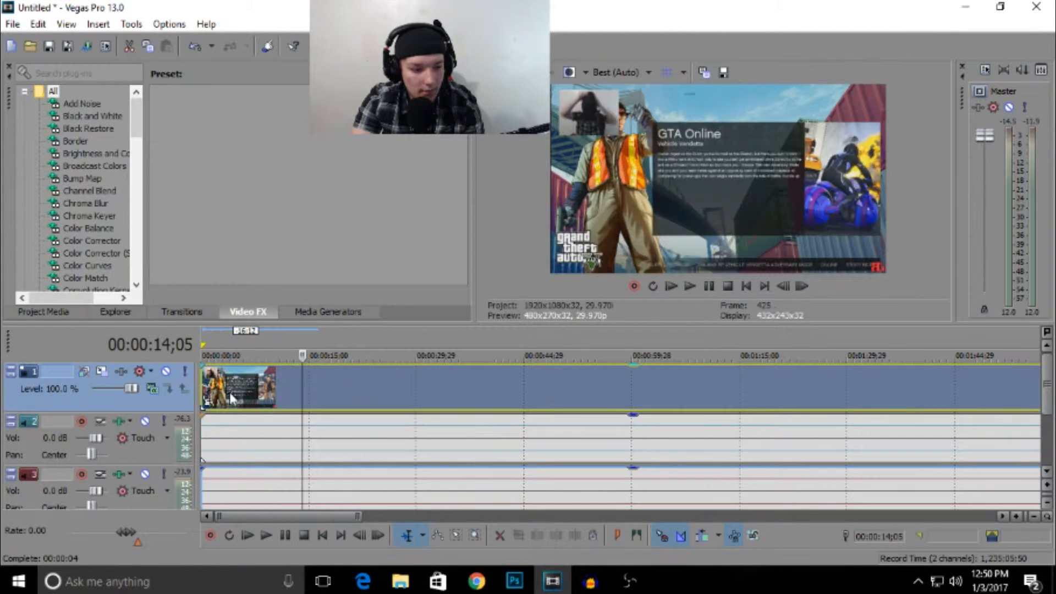
- Delete the short opening piece of the gameplay video with its audio and move the remaining part to the start of the timeline
left_click(323, 536)
left_click(265, 535)
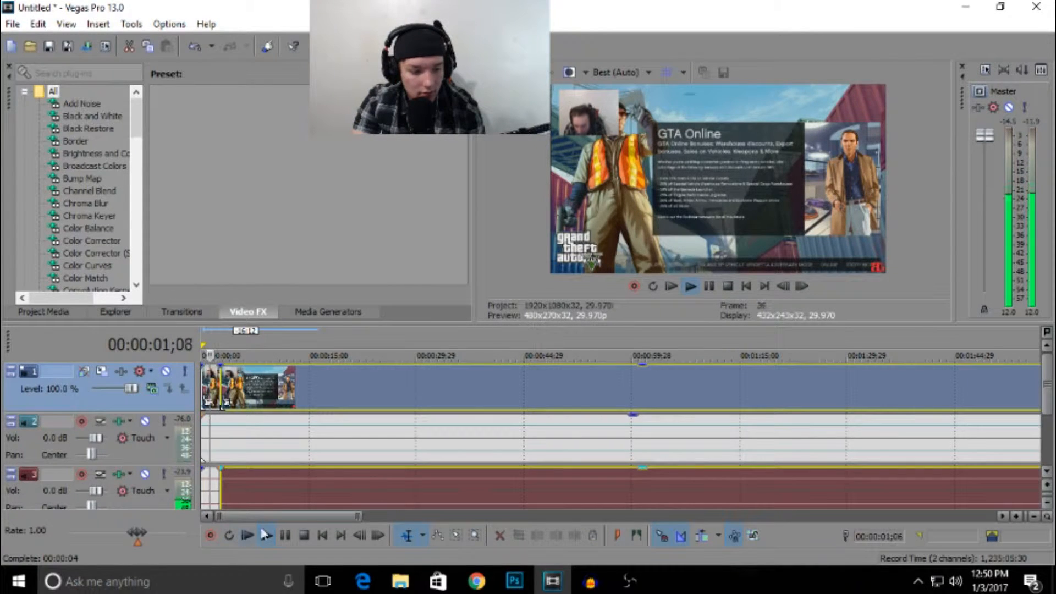
left_click(208, 380)
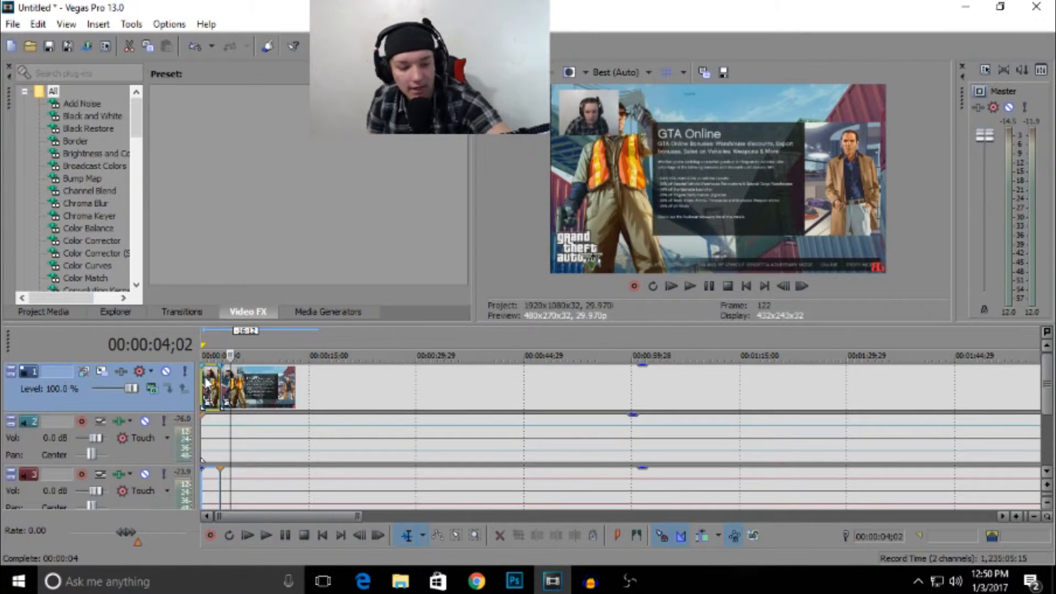
key("Delete")
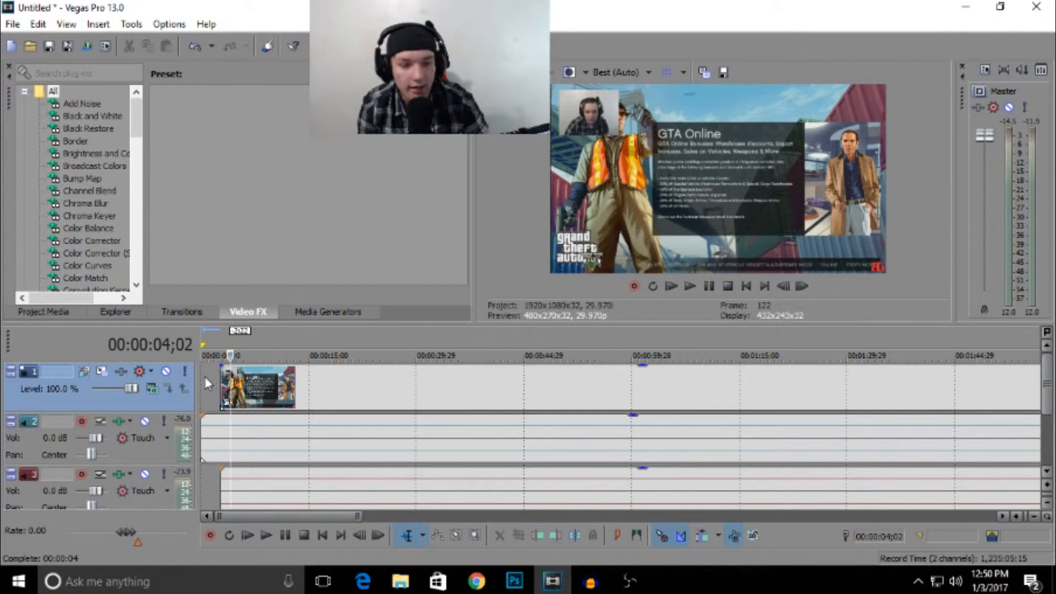
left_click_drag(450, 398, 419, 401)
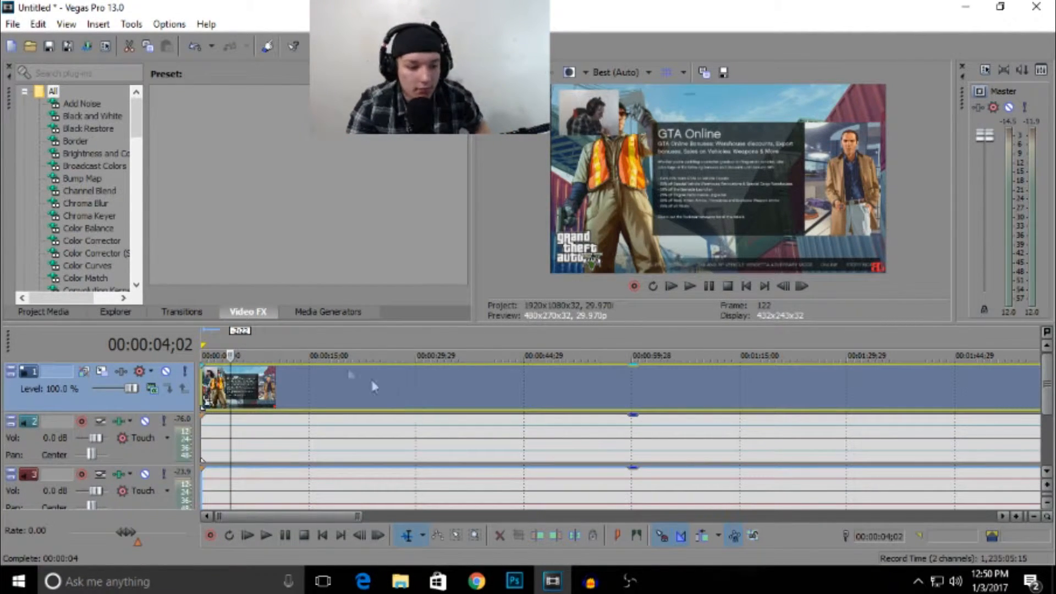
- Play the timeline from the start to check the sync of both audio tracks, pausing at 00:00:01;15
left_click(322, 536)
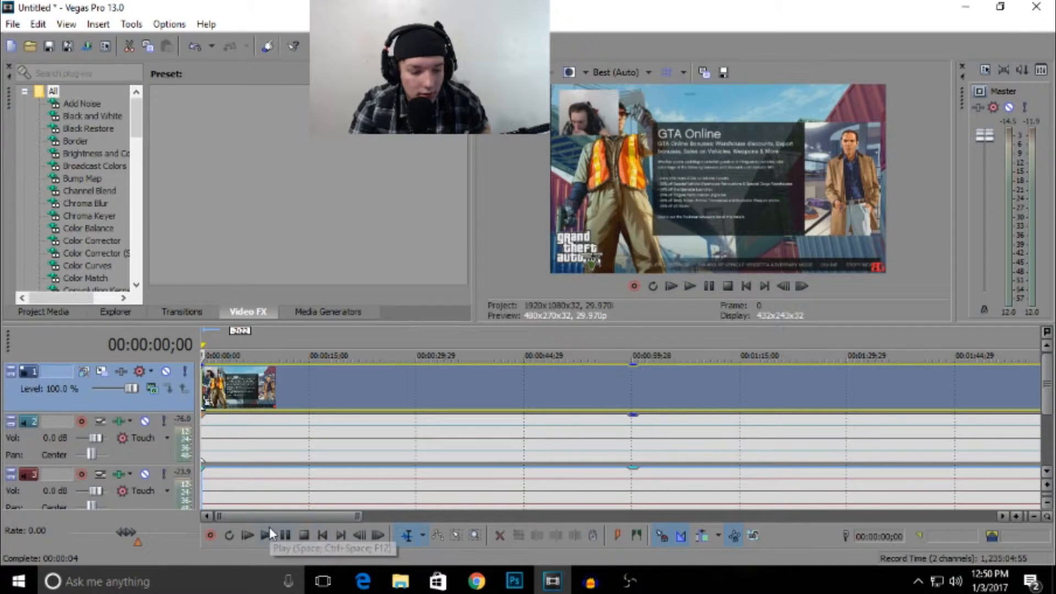
left_click(269, 529)
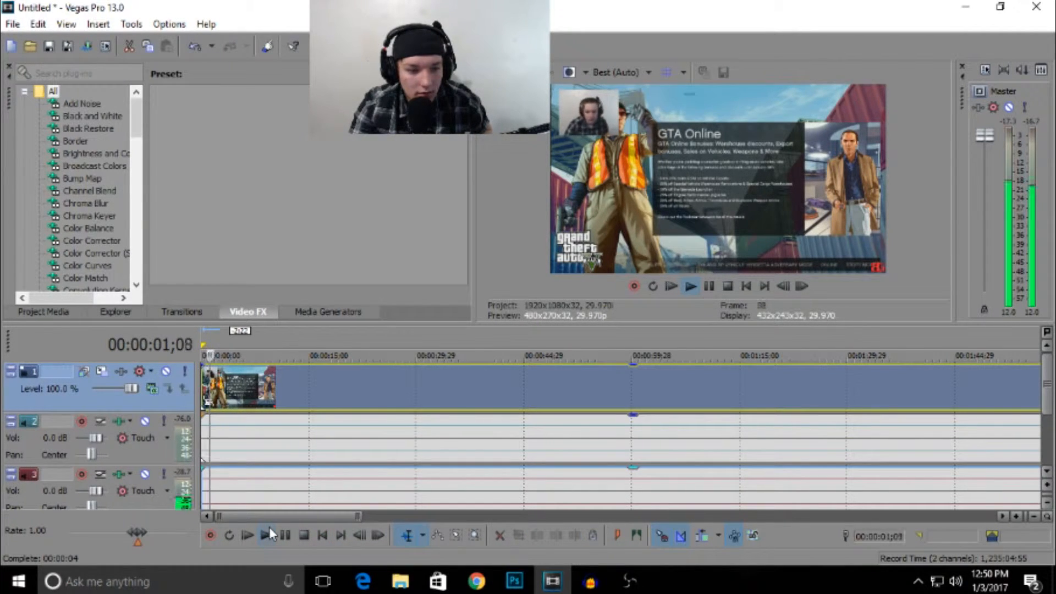
left_click(269, 529)
left_click(283, 536)
- Find the start of the "Stunt - Afterburner" race in the gameplay video and place the cursor at 00:05:51;24
scroll(487, 443, "down", 6)
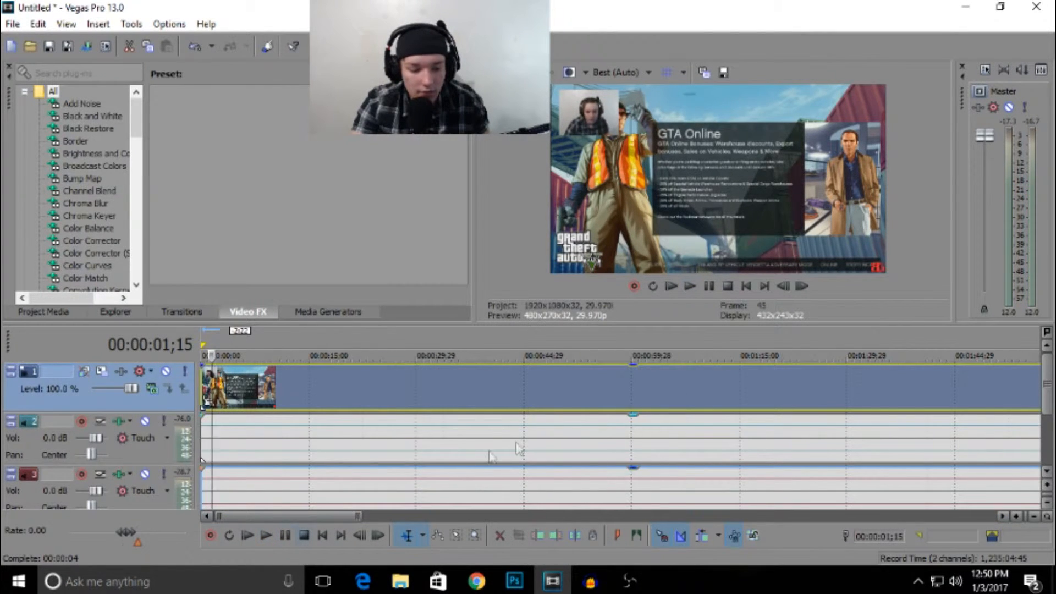
left_click(480, 425)
left_click(414, 424)
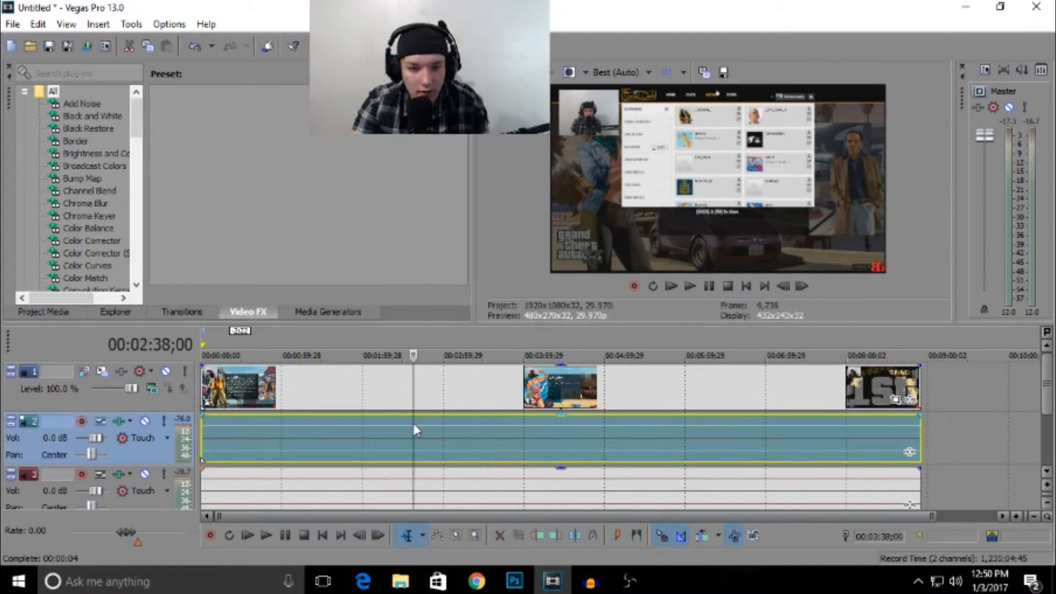
left_click(549, 432)
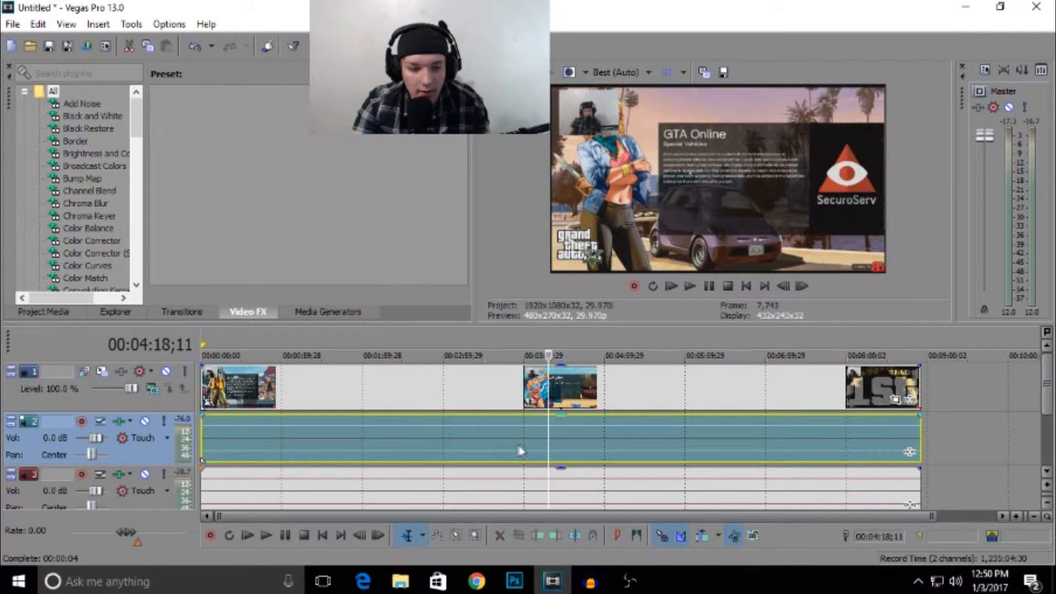
left_click(636, 435)
left_click(676, 424)
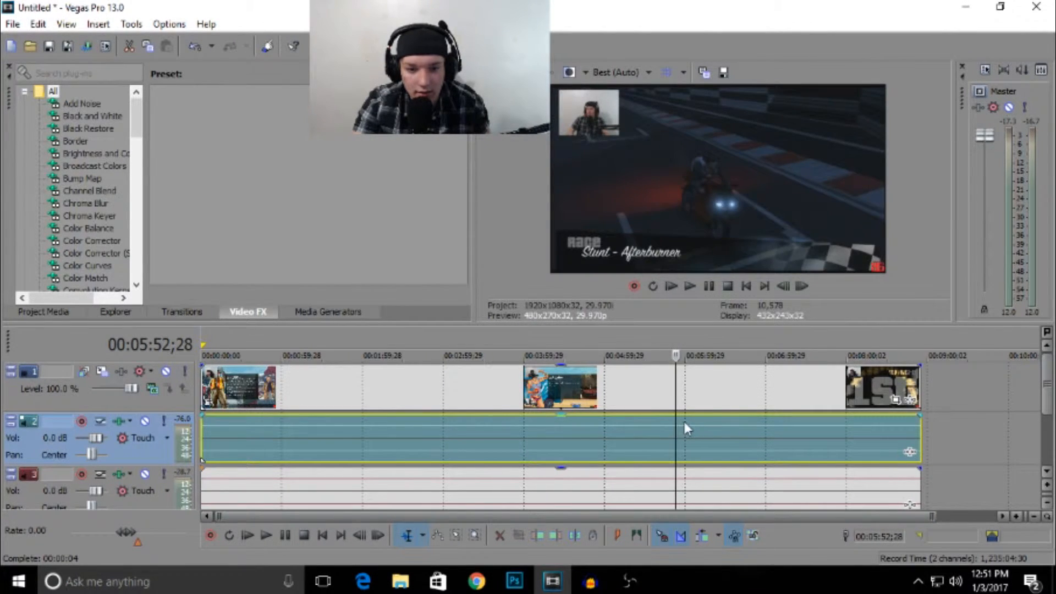
left_click_drag(677, 394, 675, 393)
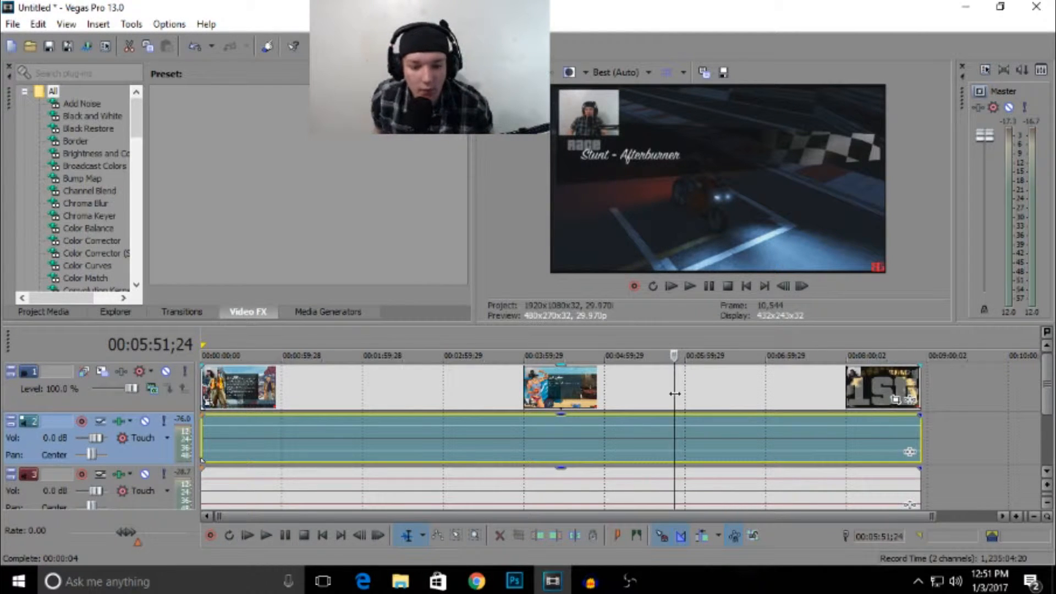
- Set the gameplay video event's resampling property to Disable resample
right_click(640, 376)
right_click(547, 367)
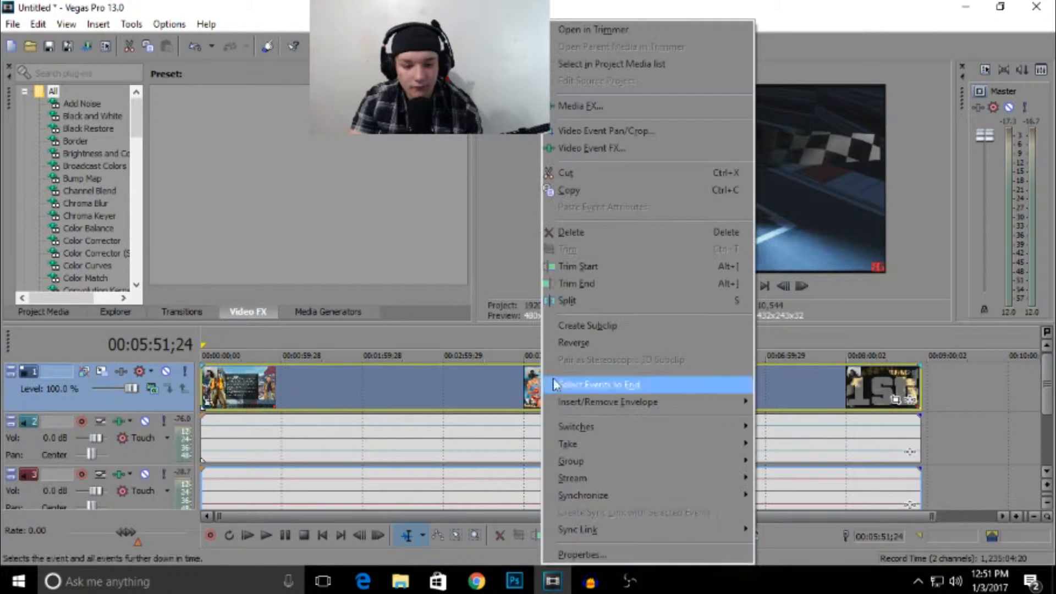
right_click(836, 401)
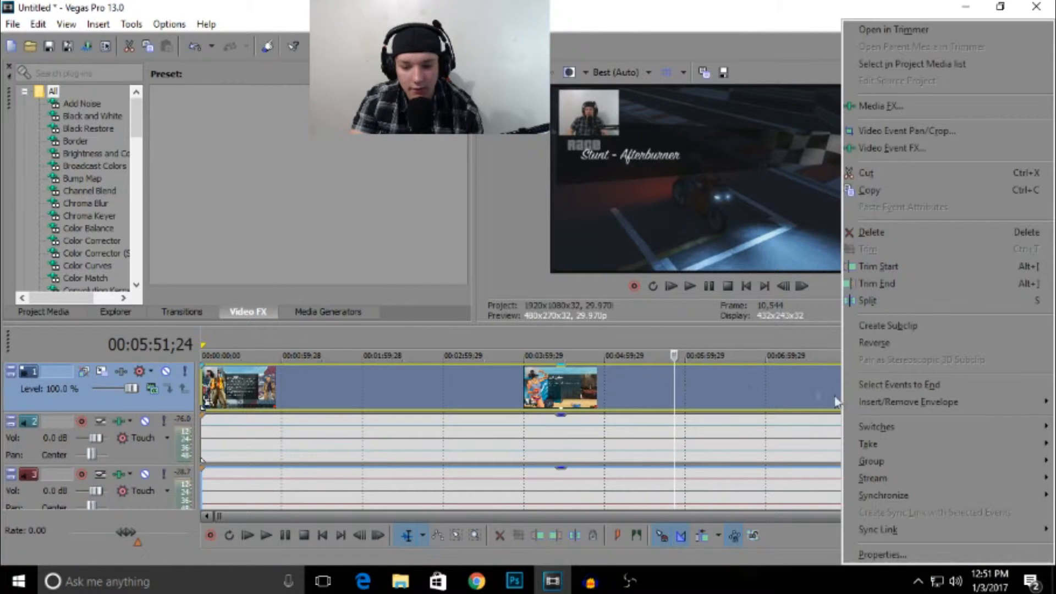
right_click(714, 388)
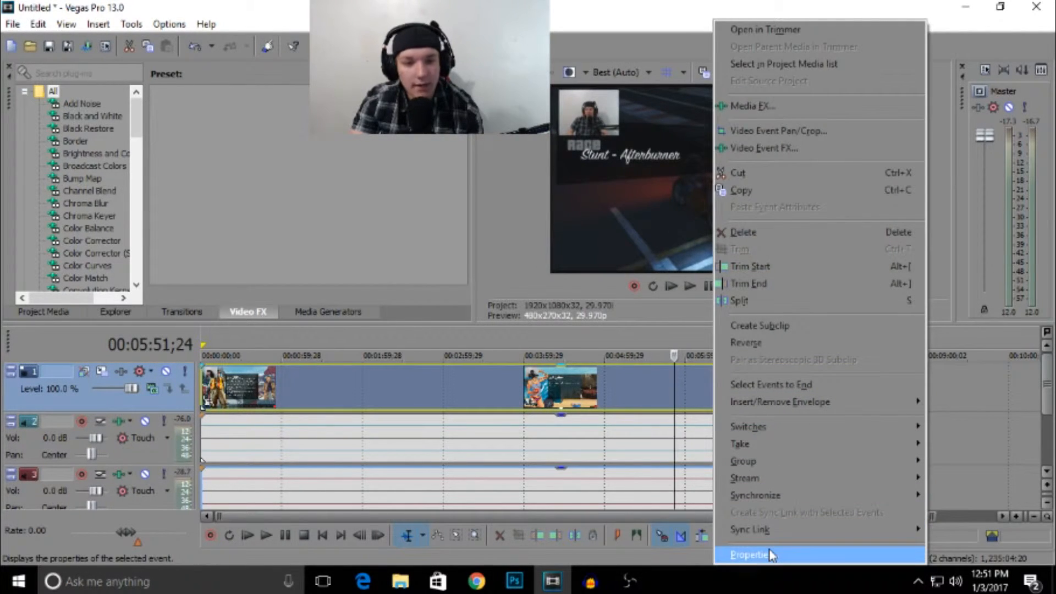
left_click(770, 554)
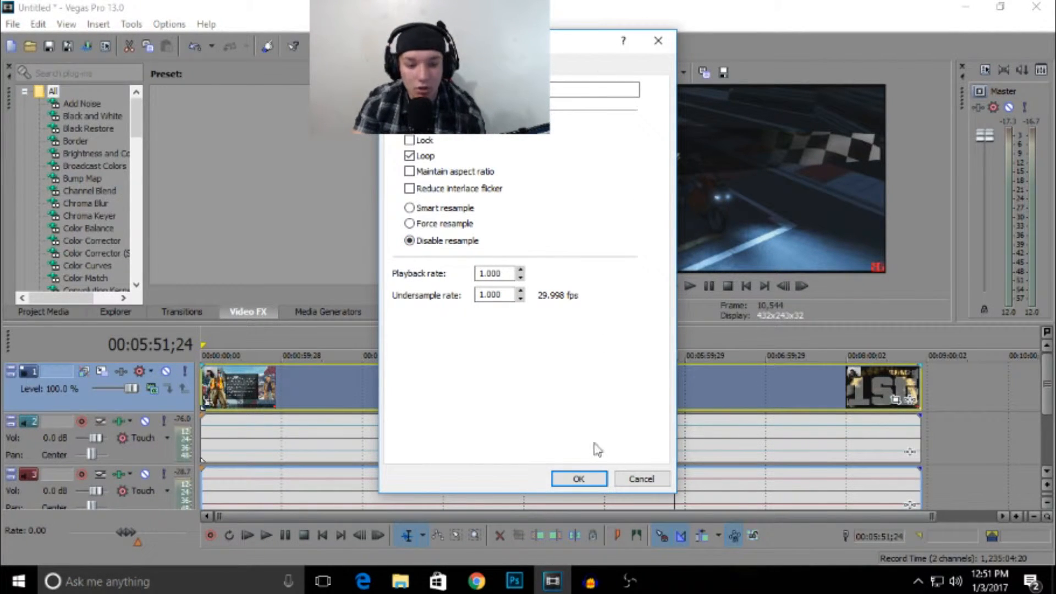
left_click(578, 479)
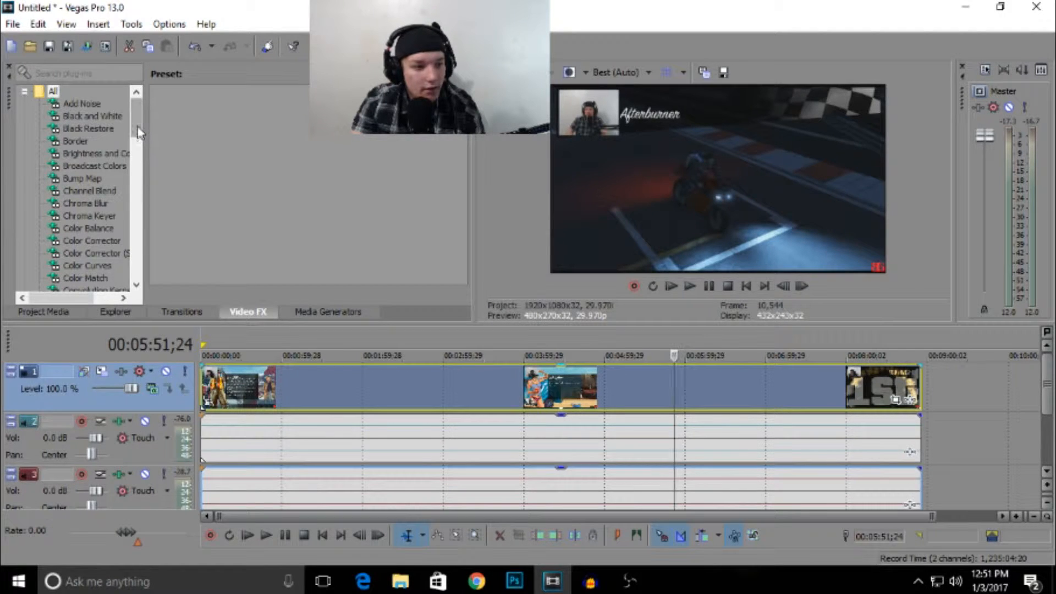
- Apply the Color Corrector (Secondary) effect with the "use" preset to the gameplay video
left_click_drag(138, 138, 117, 117)
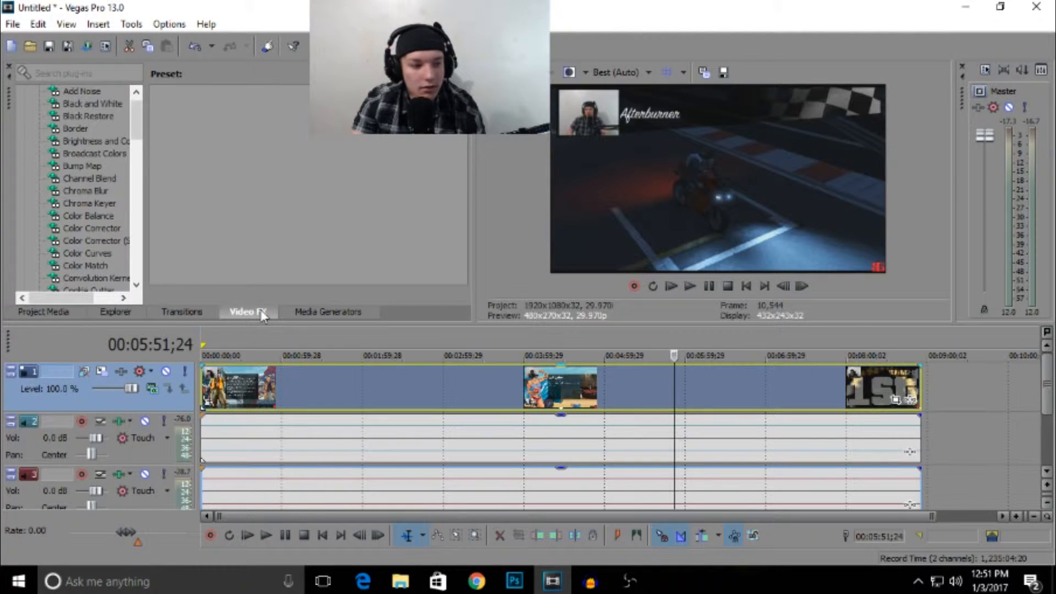
left_click_drag(65, 298, 91, 297)
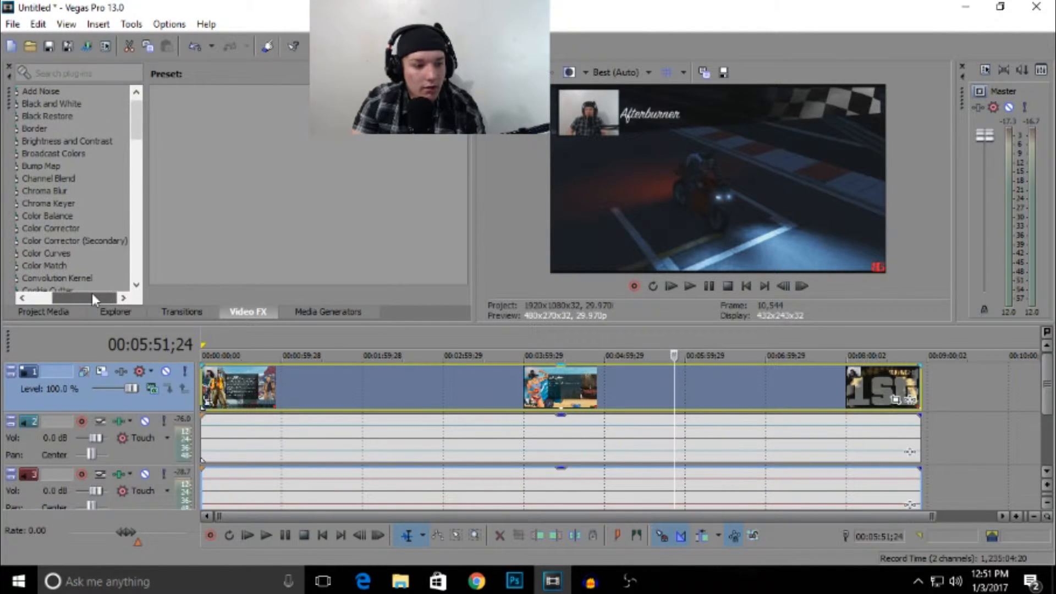
left_click(110, 241)
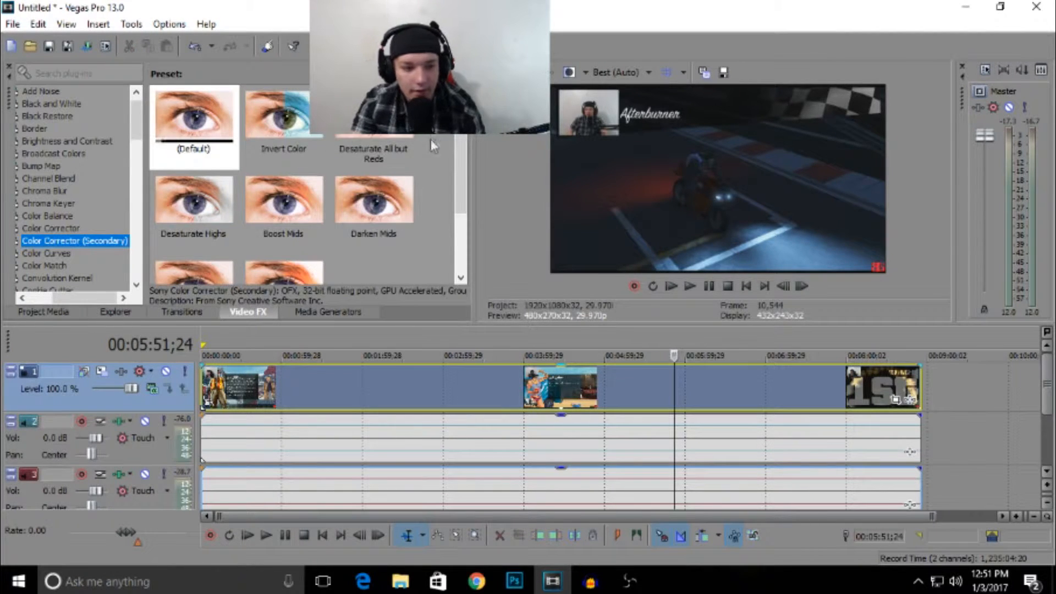
left_click_drag(462, 132, 466, 194)
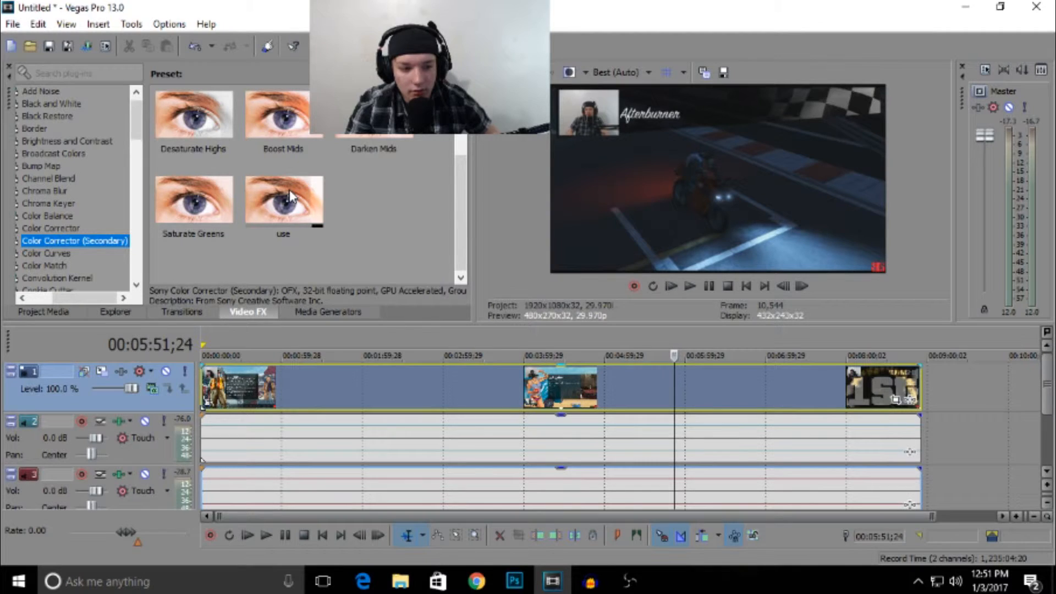
left_click(290, 196)
left_click_drag(460, 336, 487, 389)
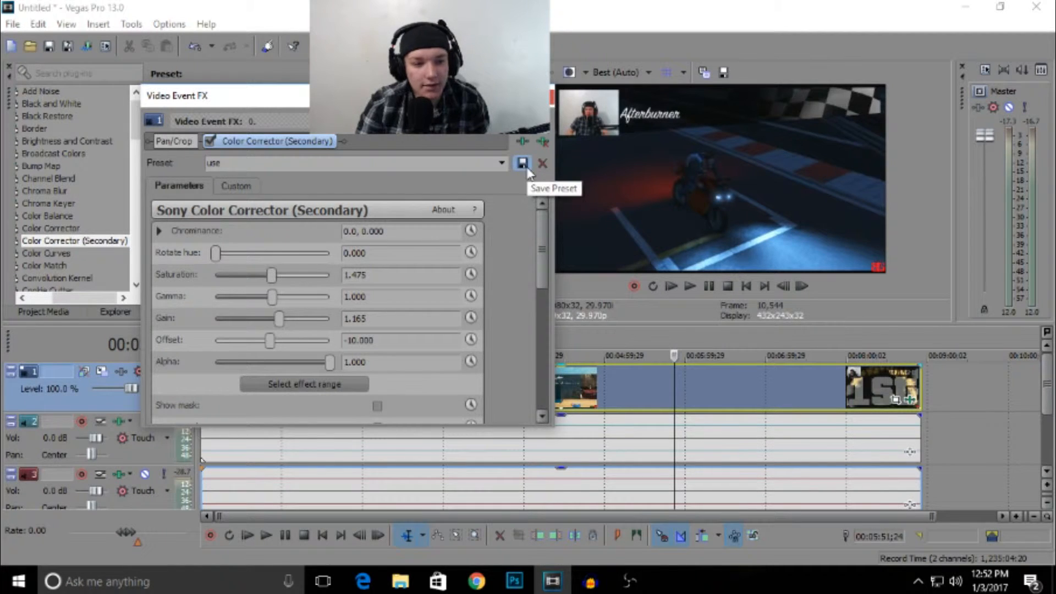
left_click(550, 104)
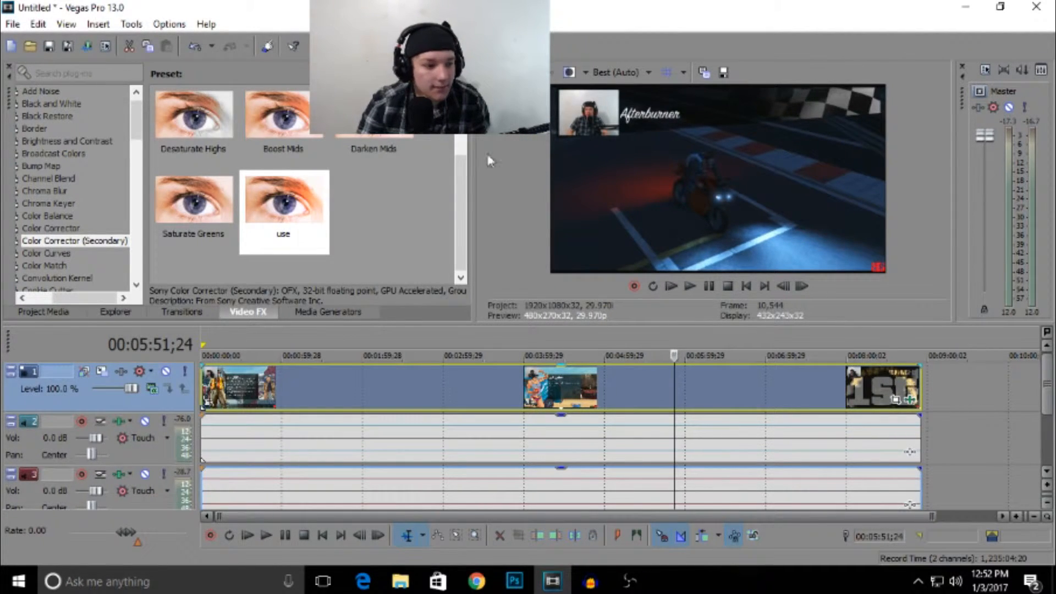
- Add the Sharpen effect with the "use" preset to the gameplay video
left_click_drag(137, 110, 122, 208)
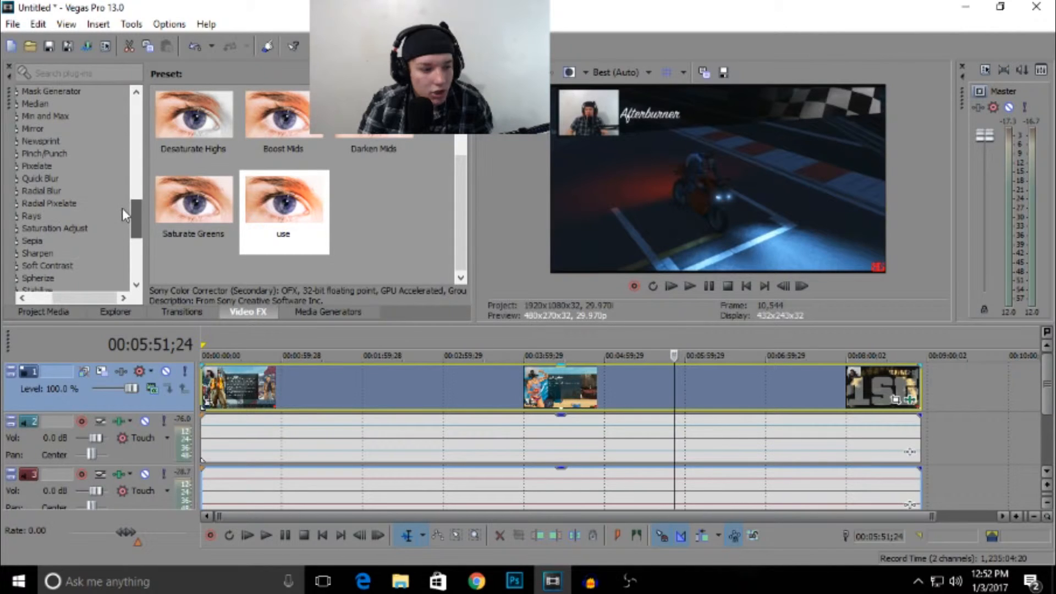
left_click(43, 253)
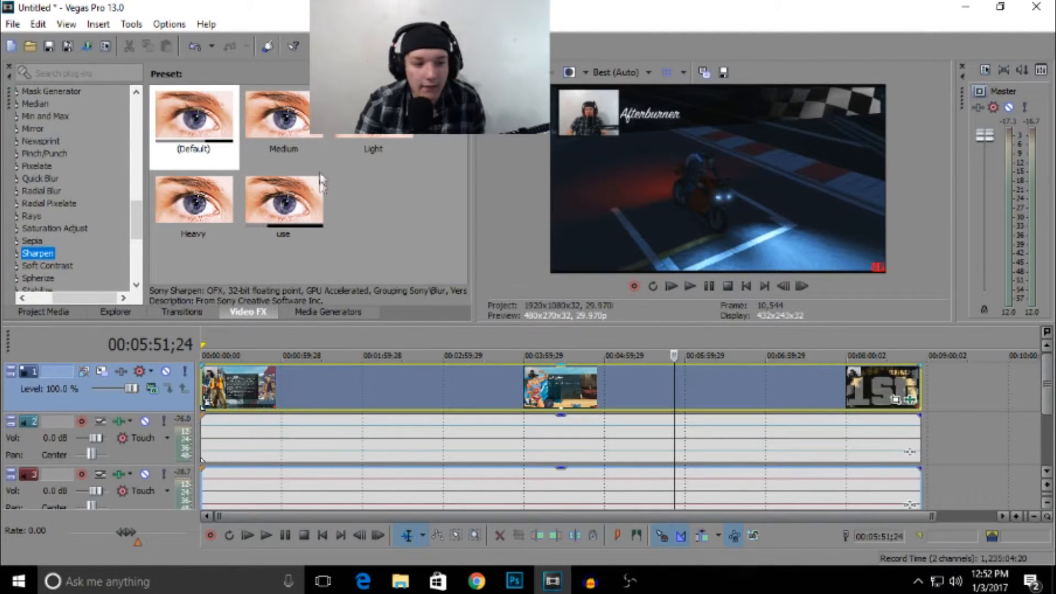
left_click(315, 189)
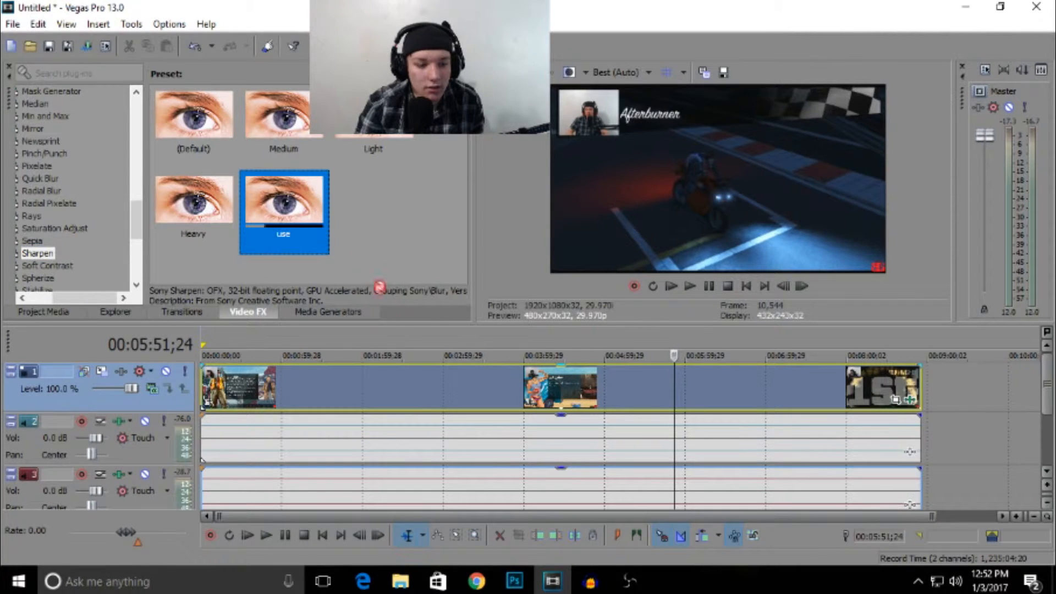
left_click_drag(417, 382, 417, 381)
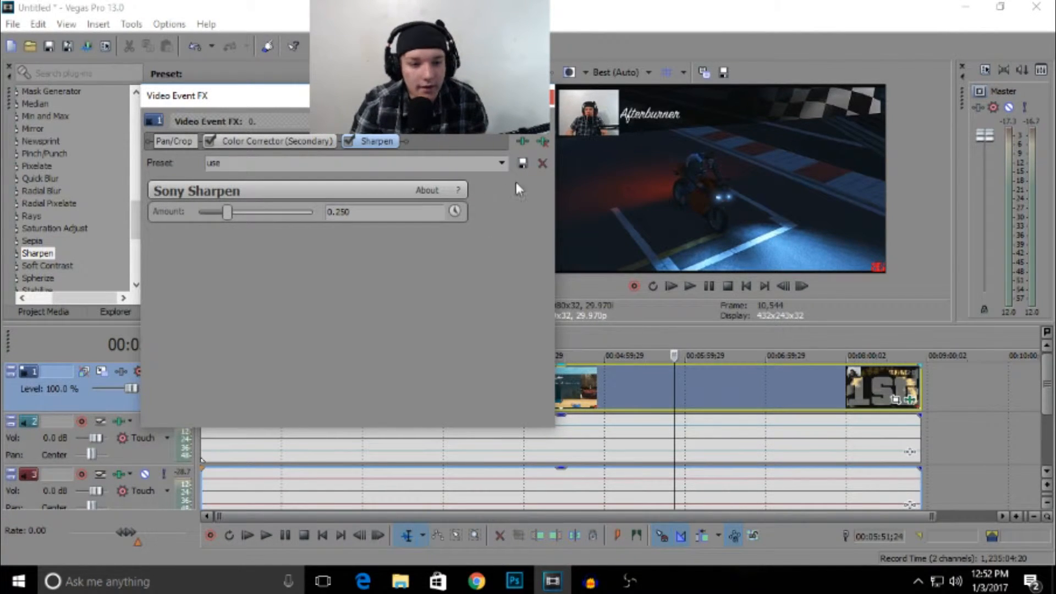
left_click(554, 105)
- Split the gameplay video with its audio at 00:05:51;24 and delete the part before the cut
key("s")
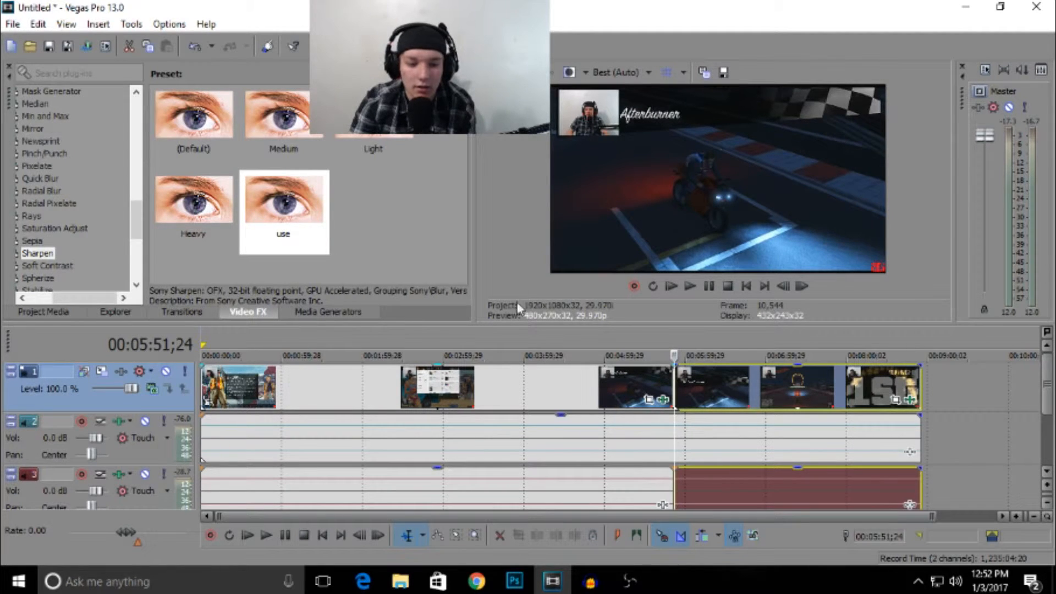
left_click(482, 380)
key("Delete")
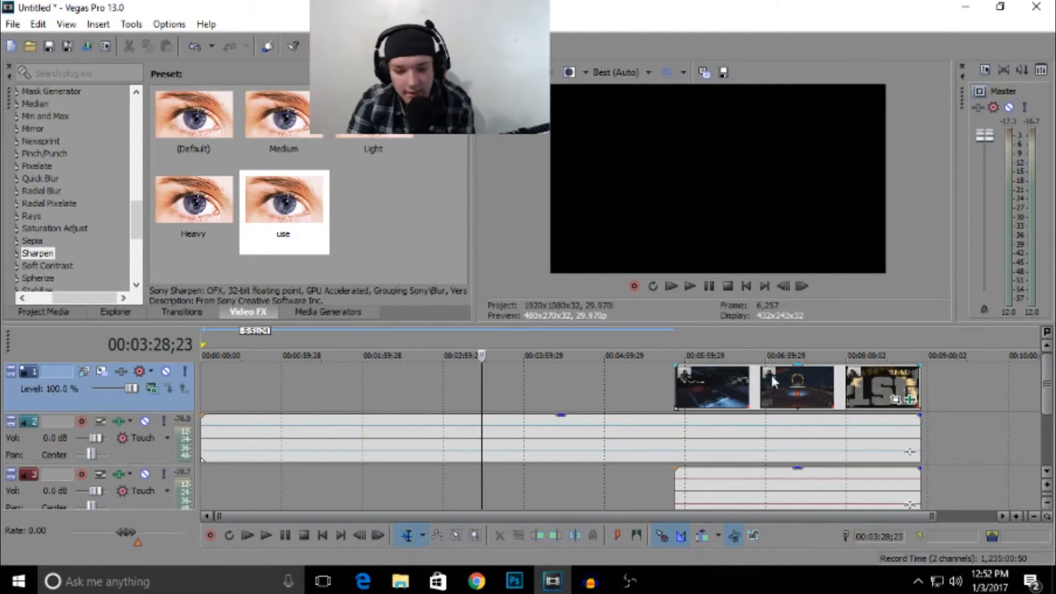
- Split the separate audio recording at the start of the remaining gameplay clip, 00:05:51;24, and delete the part before the cut
left_click(677, 388)
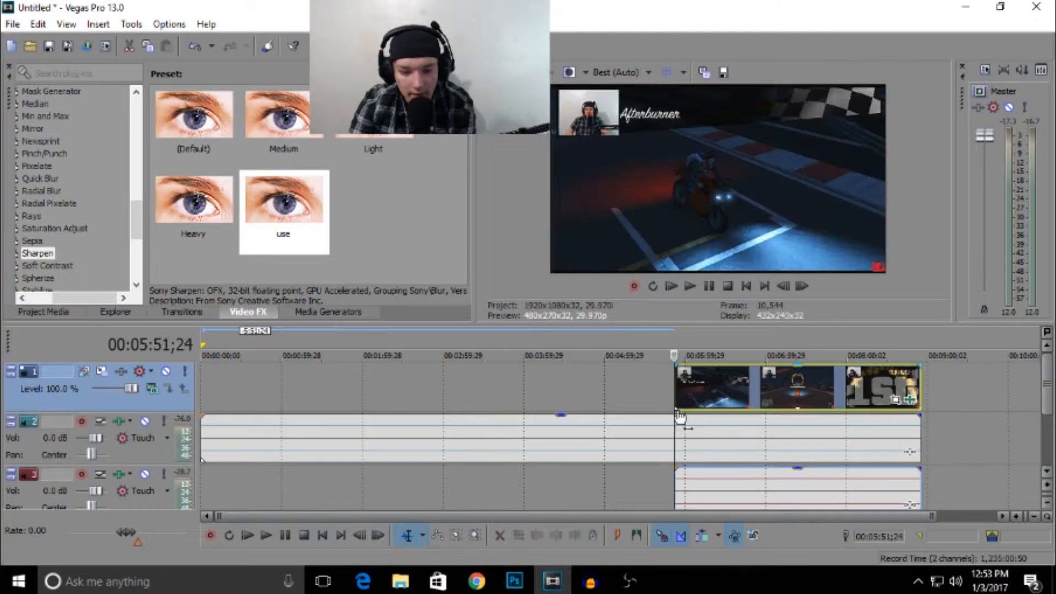
left_click(670, 445)
key("Delete")
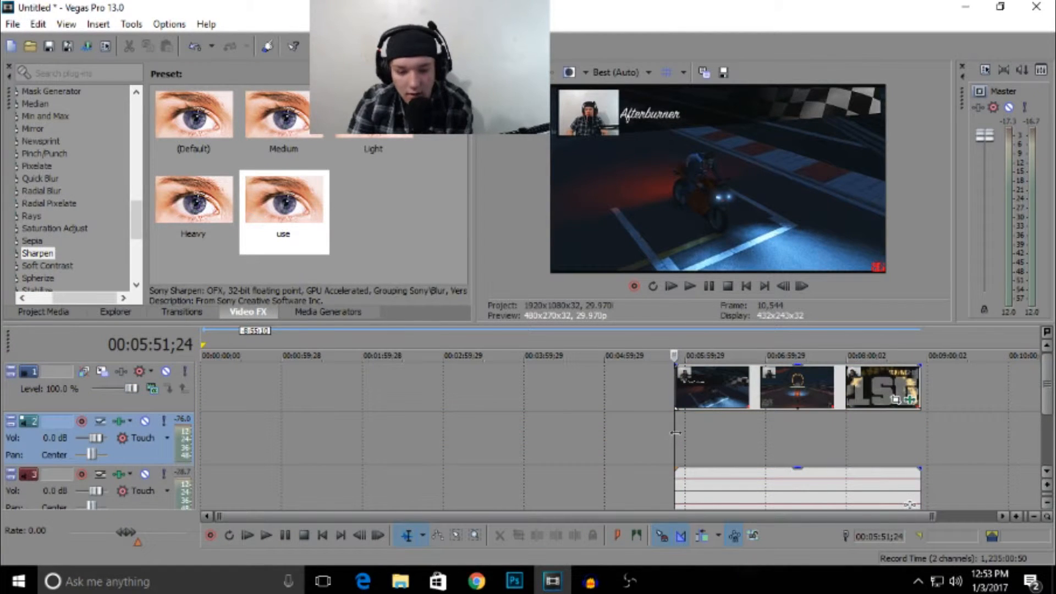
key("ctrl+z")
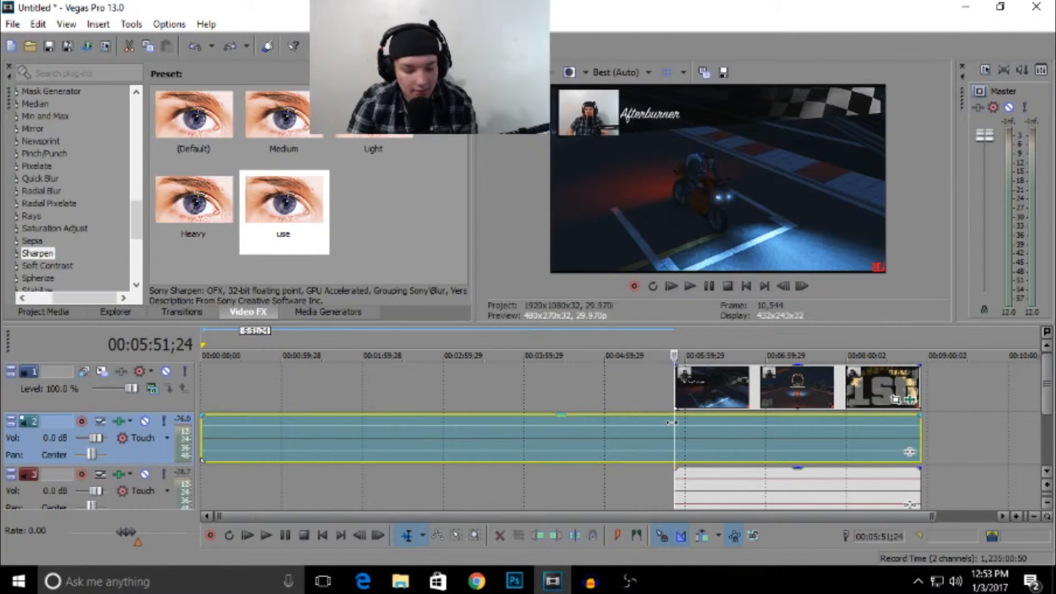
key("s")
left_click(638, 432)
key("Delete")
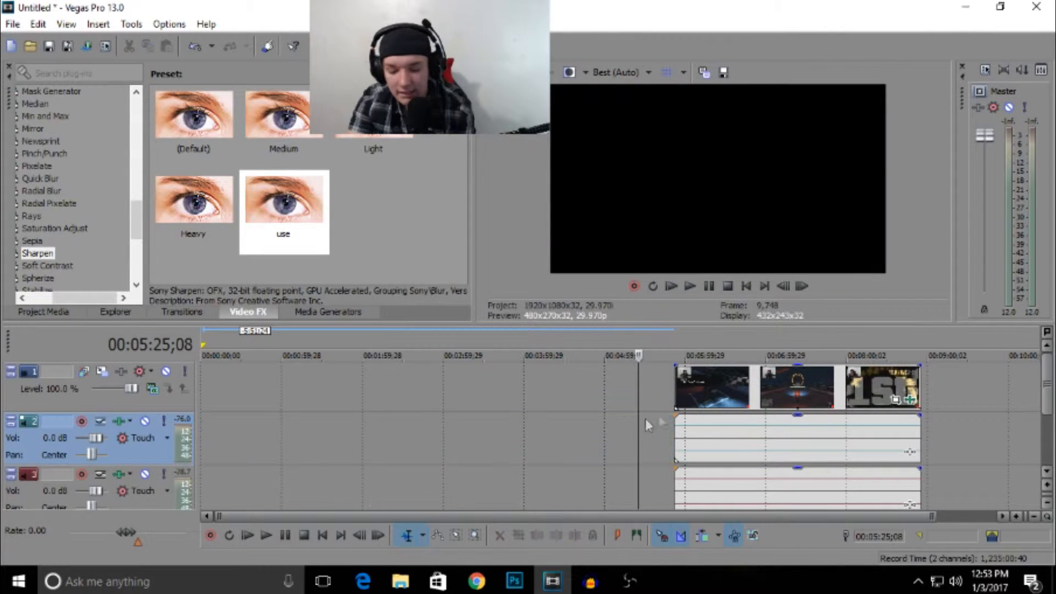
- Group the gameplay video event with the audio events on tracks 2 and 3
left_click(738, 390)
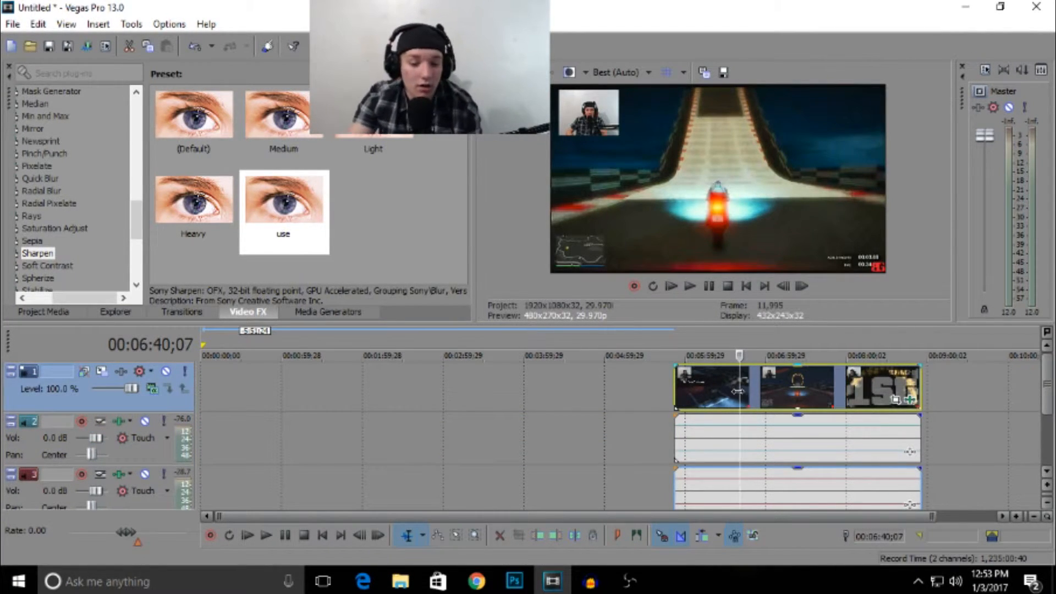
left_click(773, 445, "ctrl")
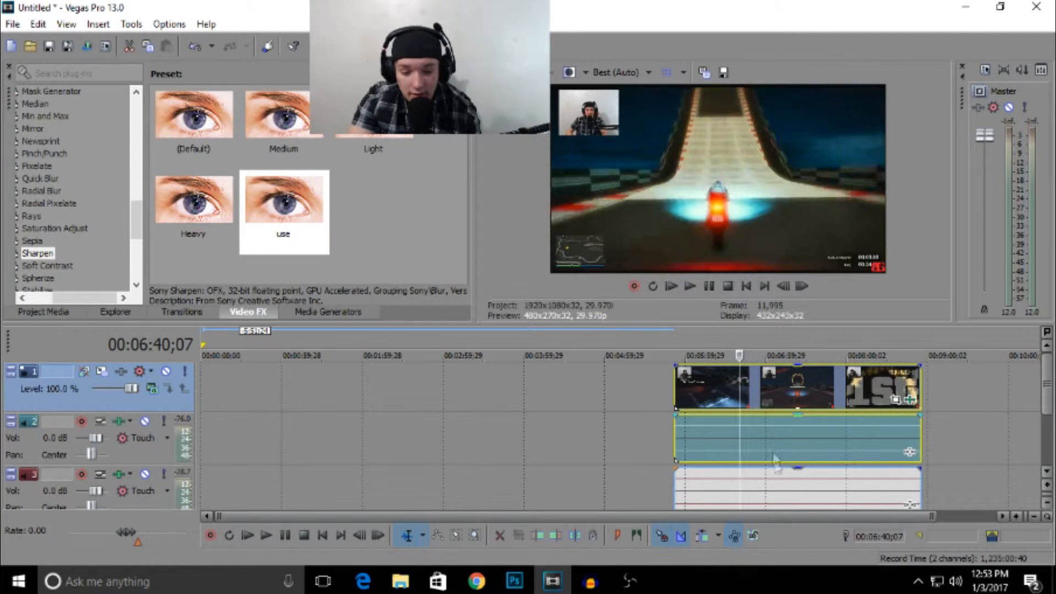
left_click(776, 484, "ctrl")
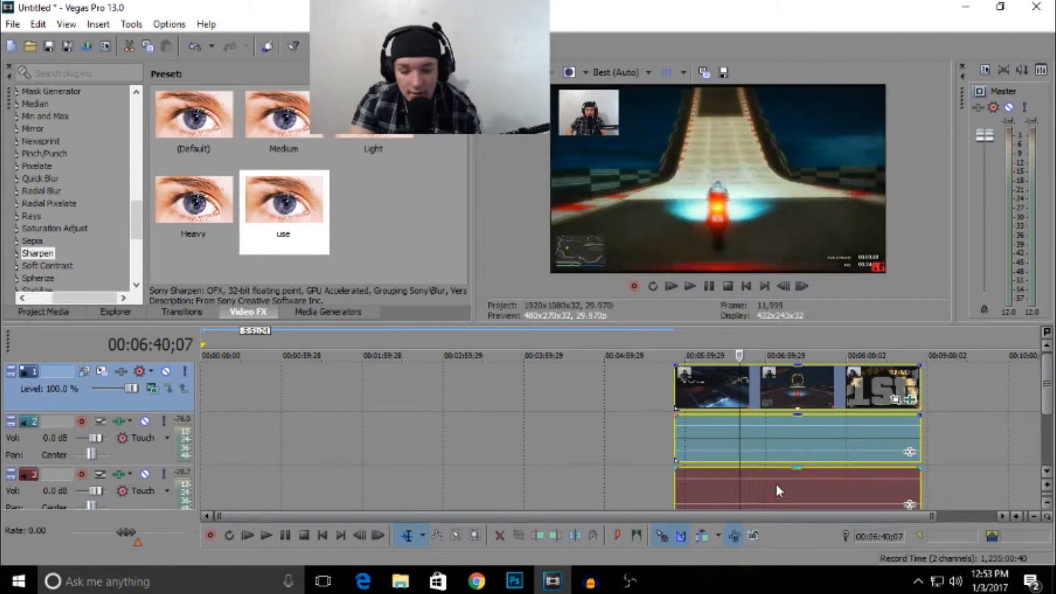
right_click(789, 392)
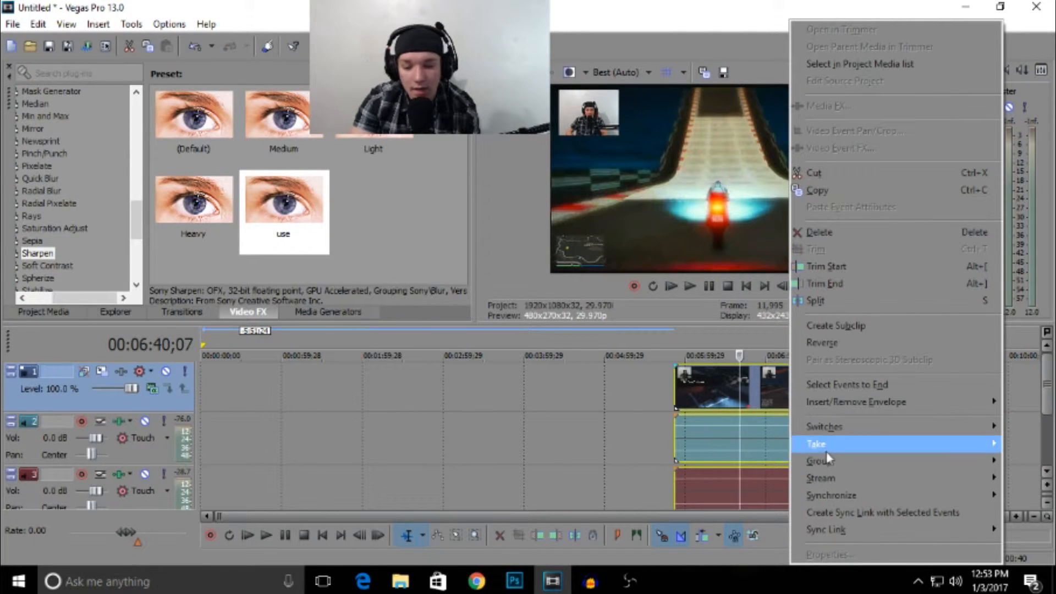
mouse_move(833, 463)
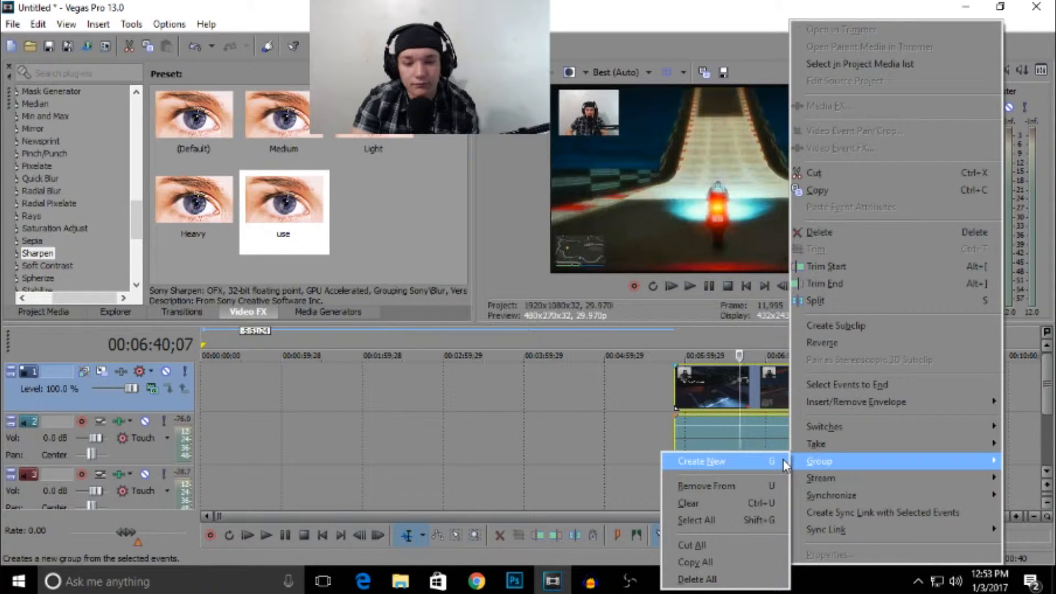
left_click(702, 461)
- Move the grouped video and audio to the start of the timeline at 00:00:00;00 and play the opening seconds
left_click(707, 403)
left_click_drag(707, 404, 238, 377)
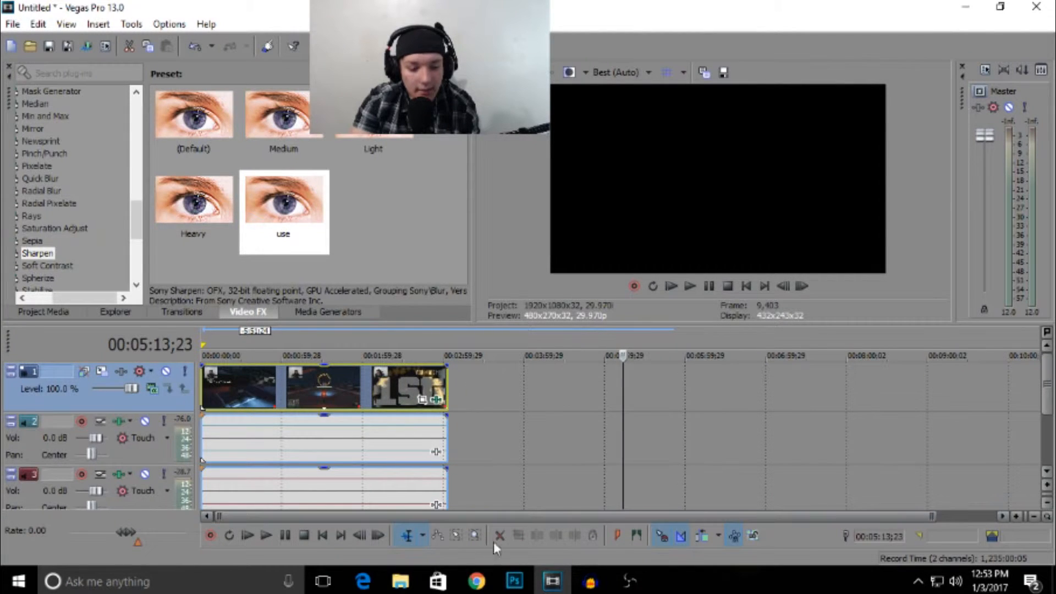
left_click(322, 533)
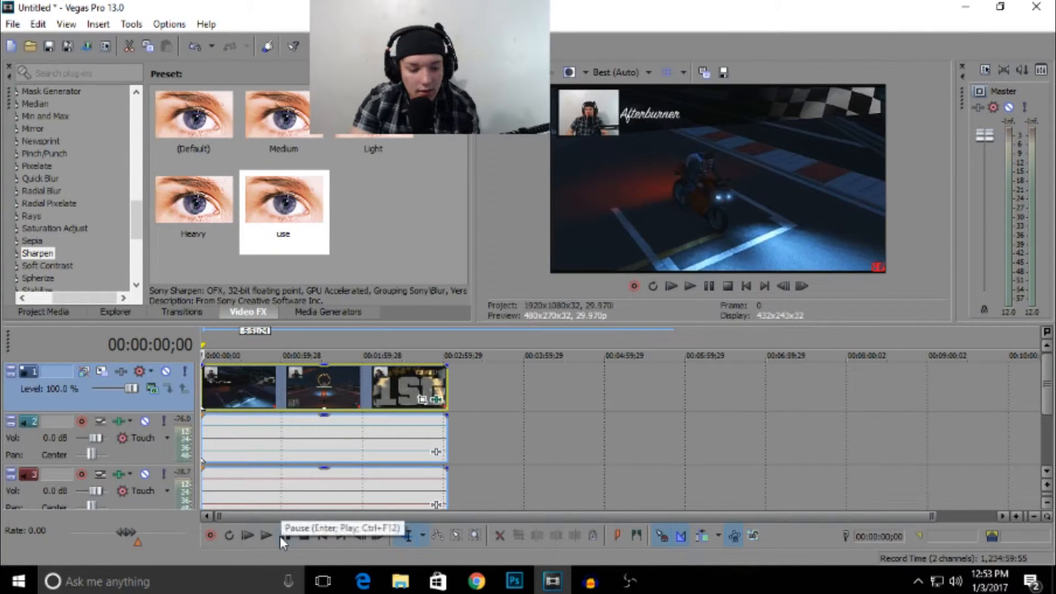
left_click(267, 536)
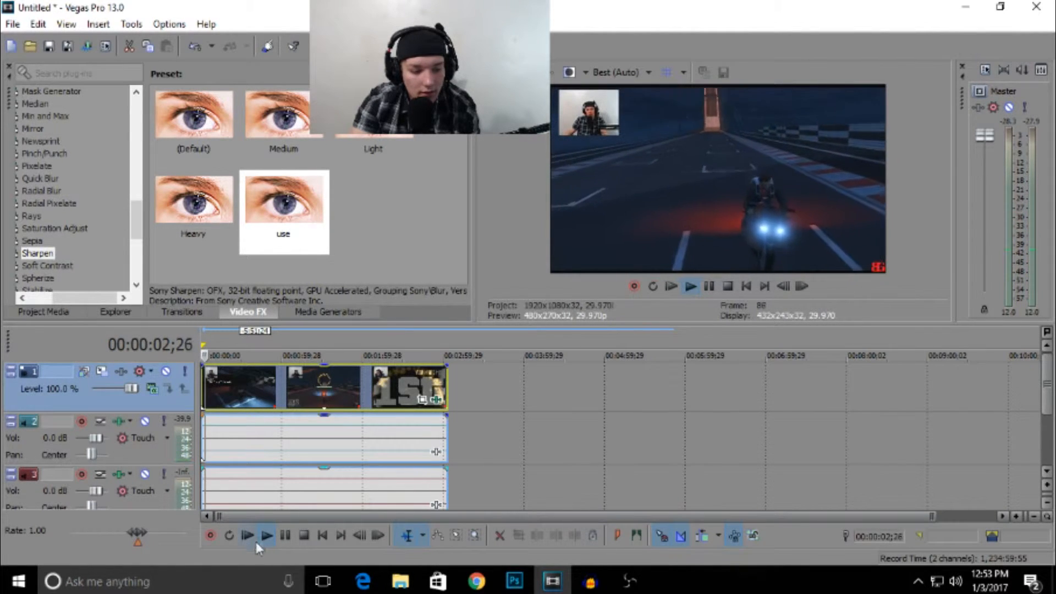
left_click(283, 534)
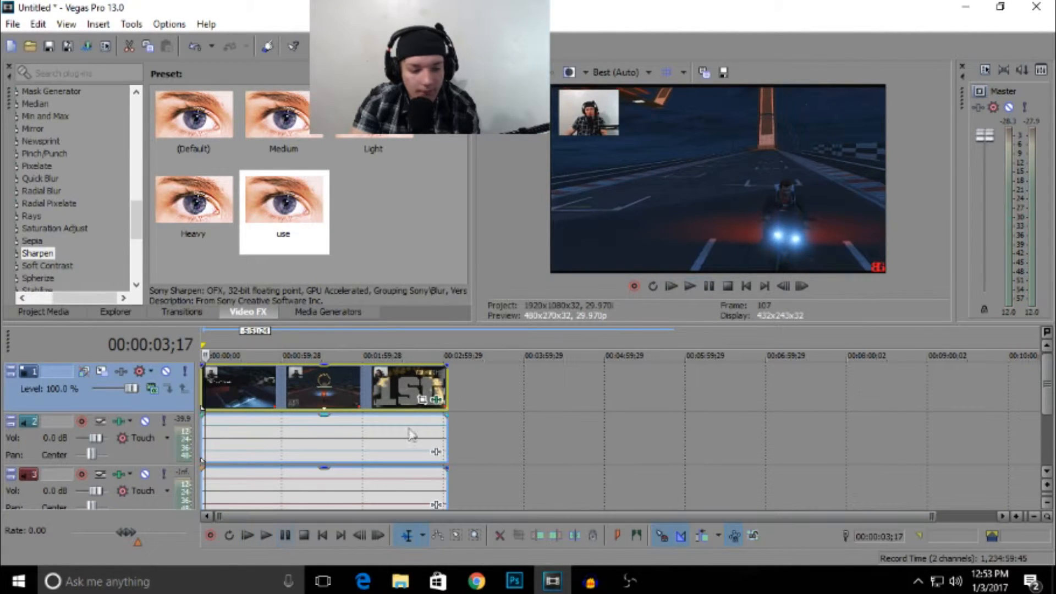
- In the mixing console, set audio track 2 to 12.0 dB and track 3 to -28.0 dB while playing from the start
left_click(1041, 70)
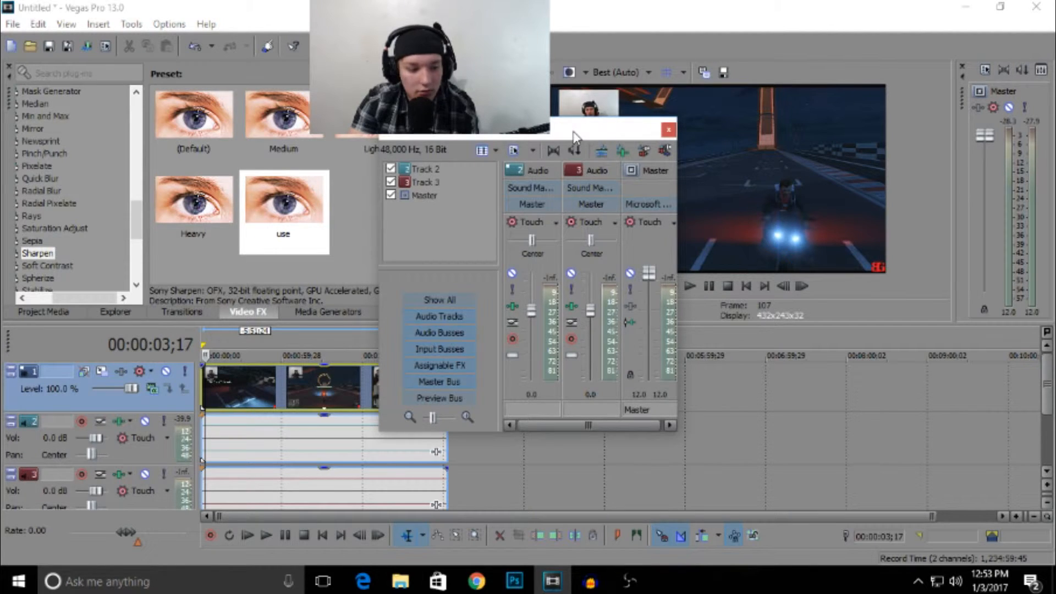
left_click_drag(575, 135, 584, 115)
left_click(322, 537)
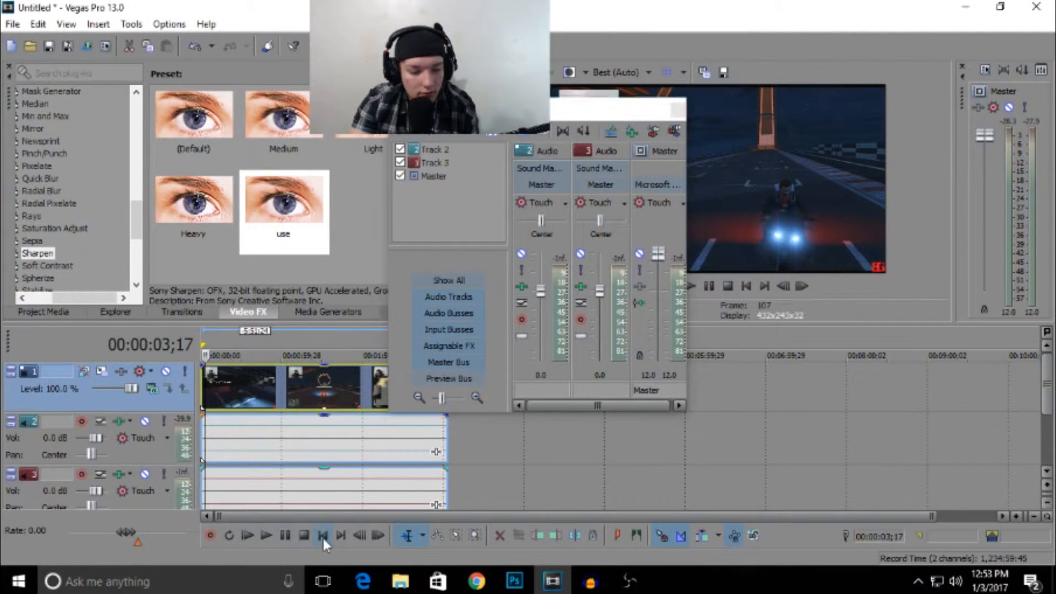
left_click(269, 536)
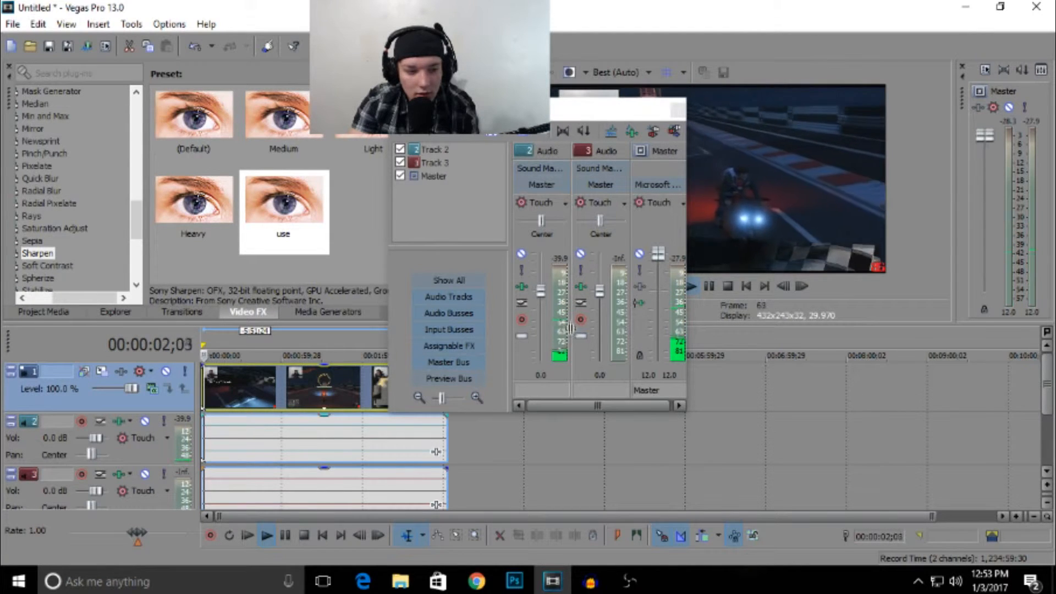
left_click(543, 293)
left_click_drag(544, 297, 558, 252)
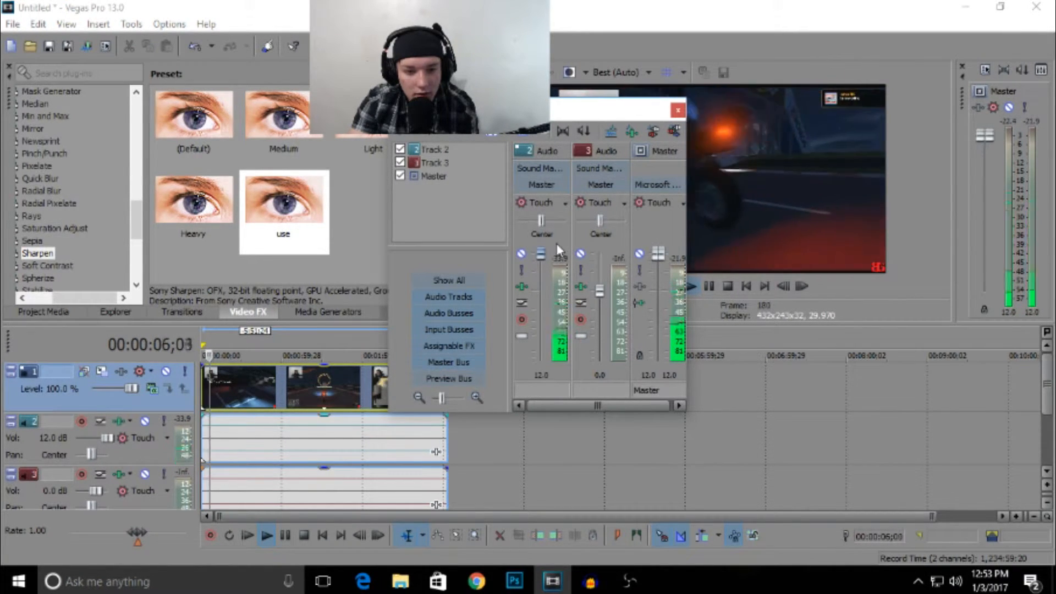
left_click_drag(600, 291, 600, 336)
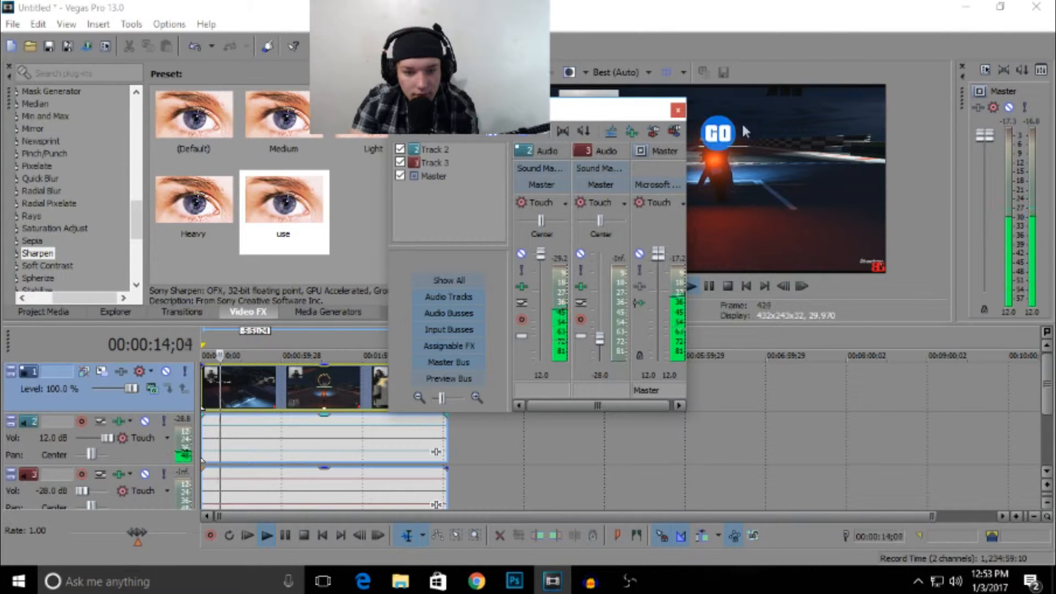
left_click(678, 110)
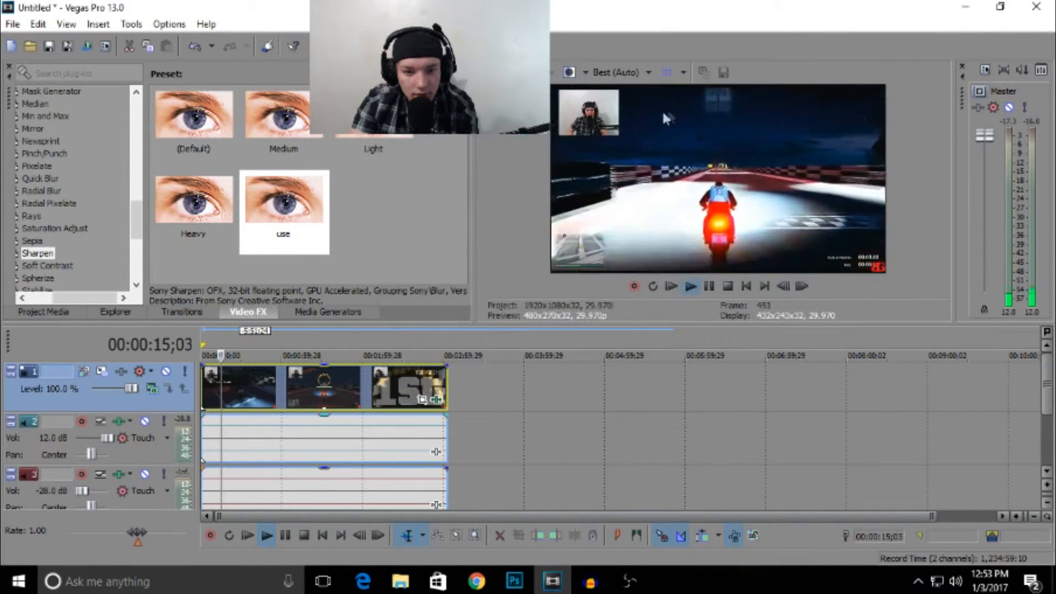
left_click(287, 532)
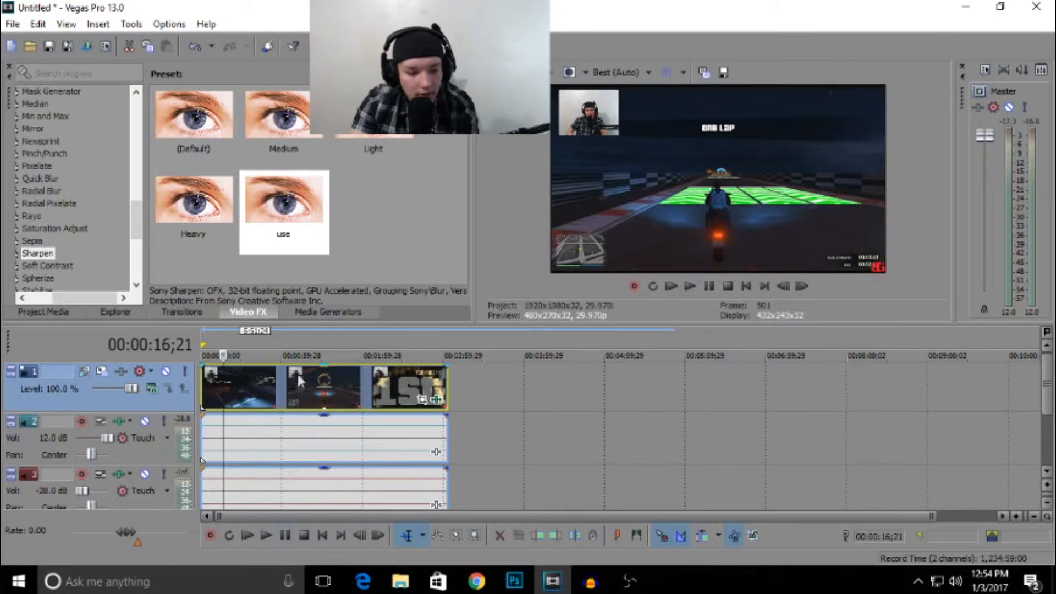
- With the playhead at 00:00:22;18, crop the gameplay video with Pan/Crop to about 879.6 × 498.2, centred at X 462.4, Y 256.0
left_click(219, 374)
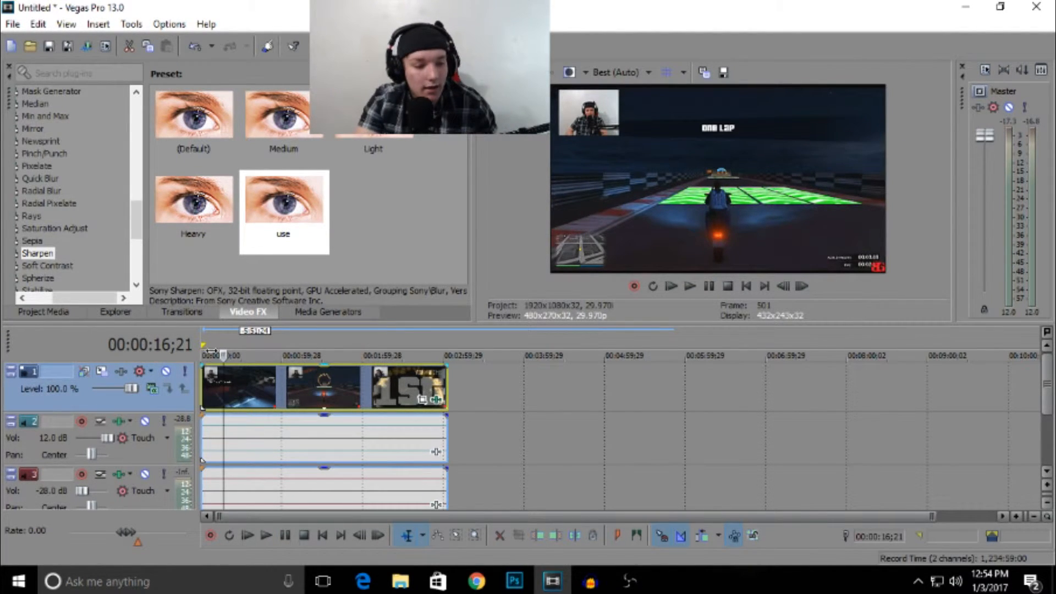
key("space")
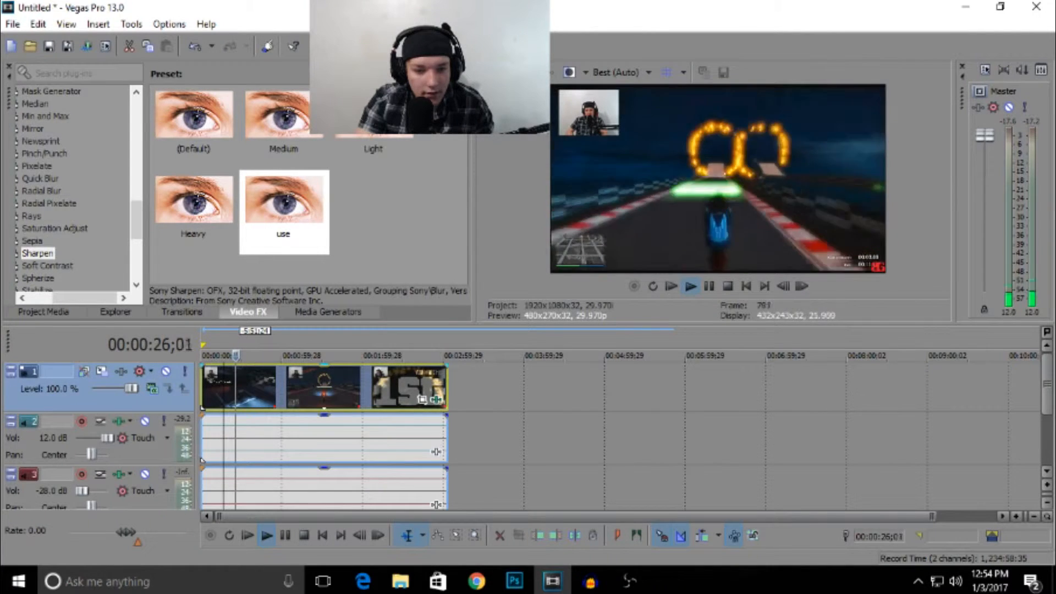
key("j")
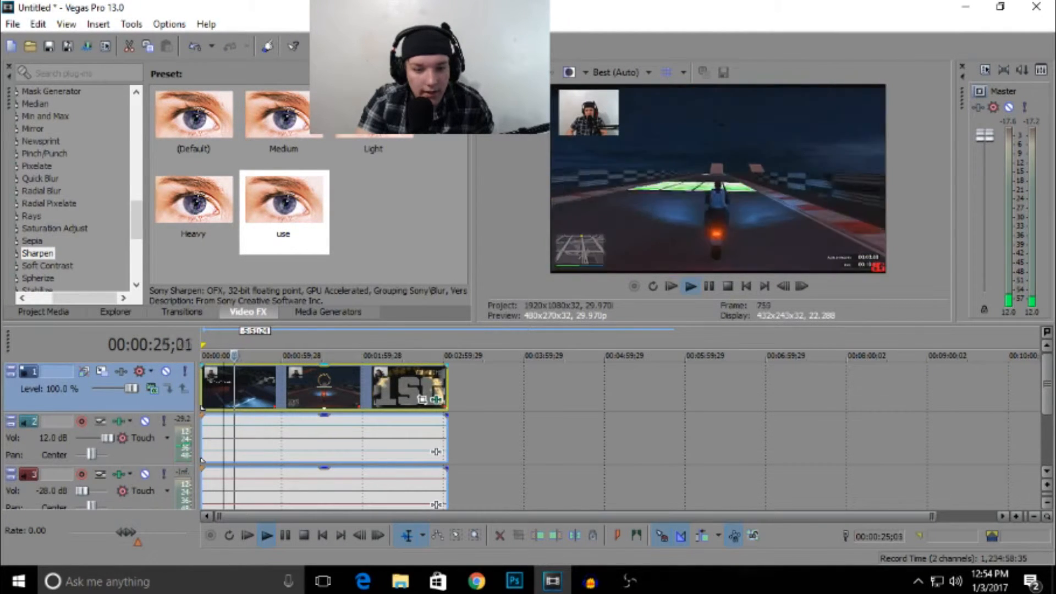
key("k")
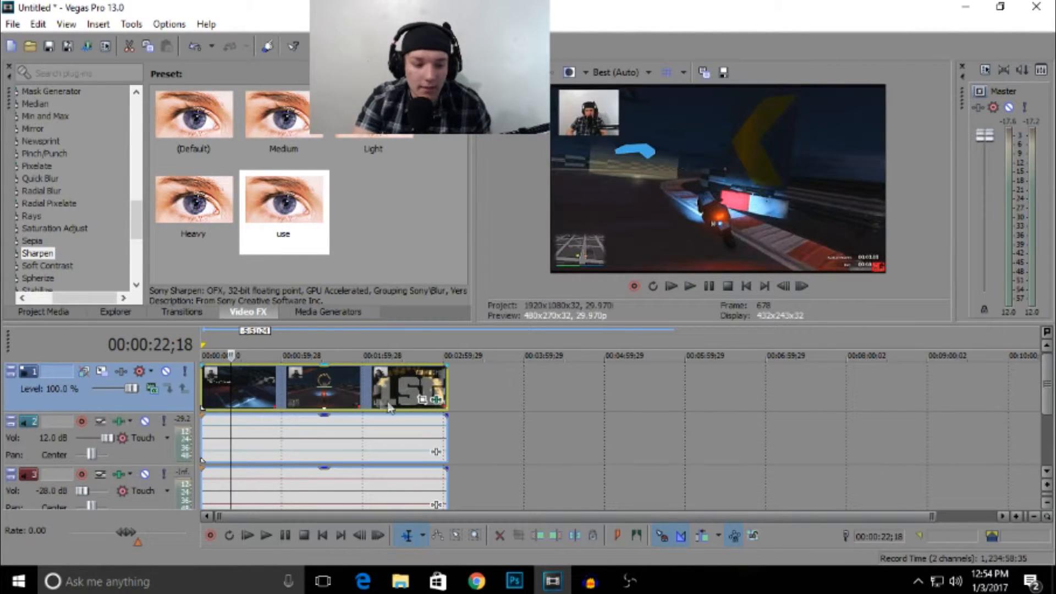
left_click(427, 404)
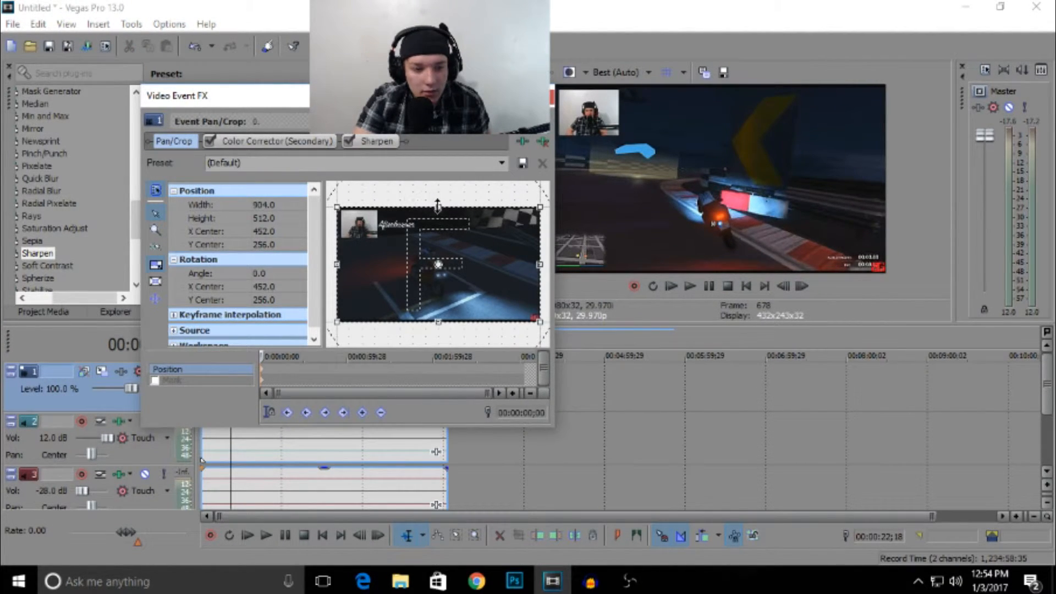
left_click_drag(438, 205, 438, 209)
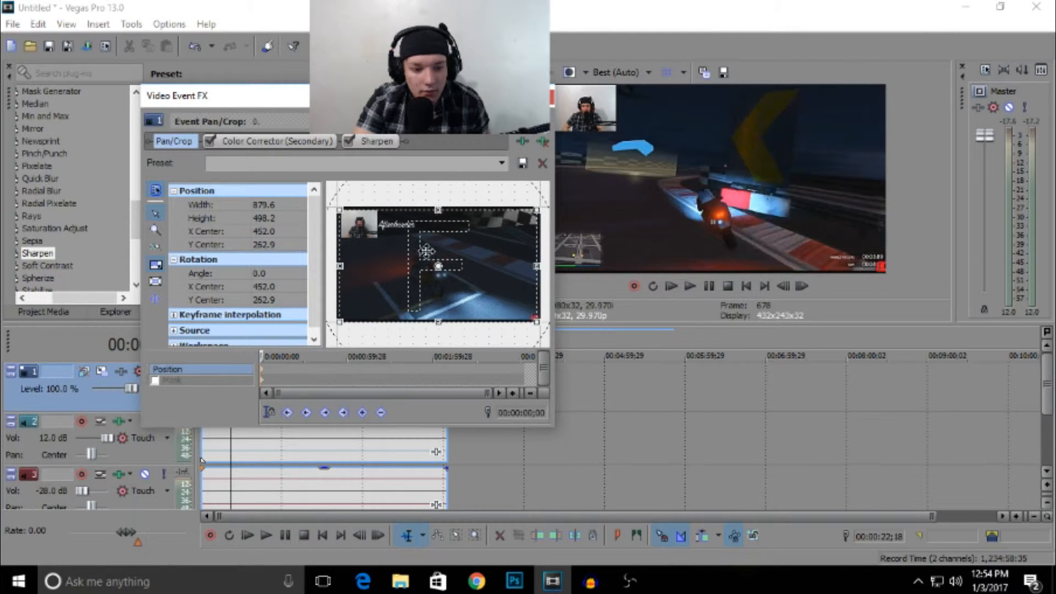
left_click_drag(427, 253, 426, 251)
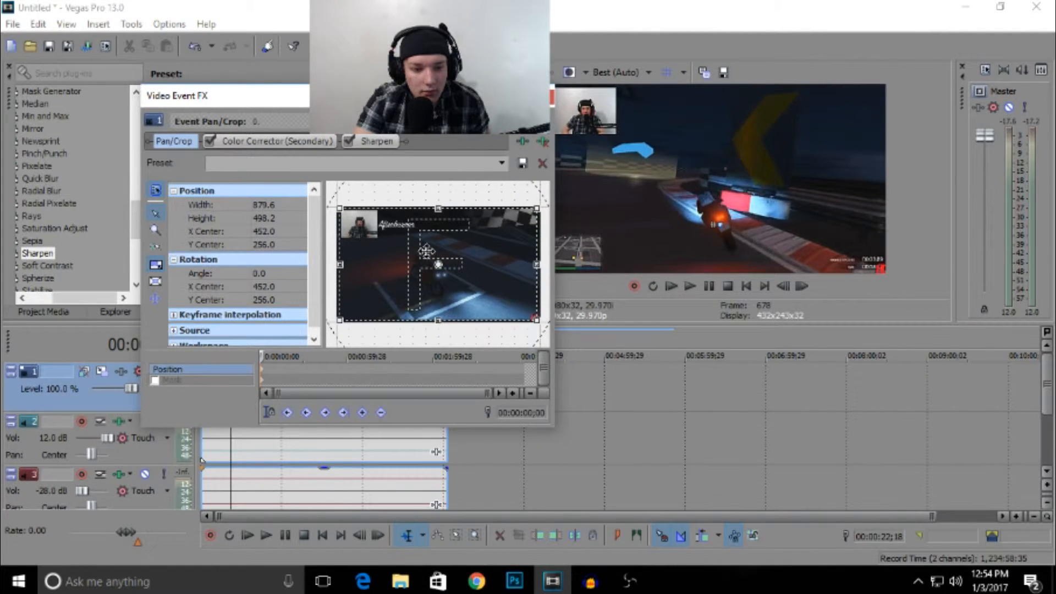
left_click_drag(424, 252, 422, 251)
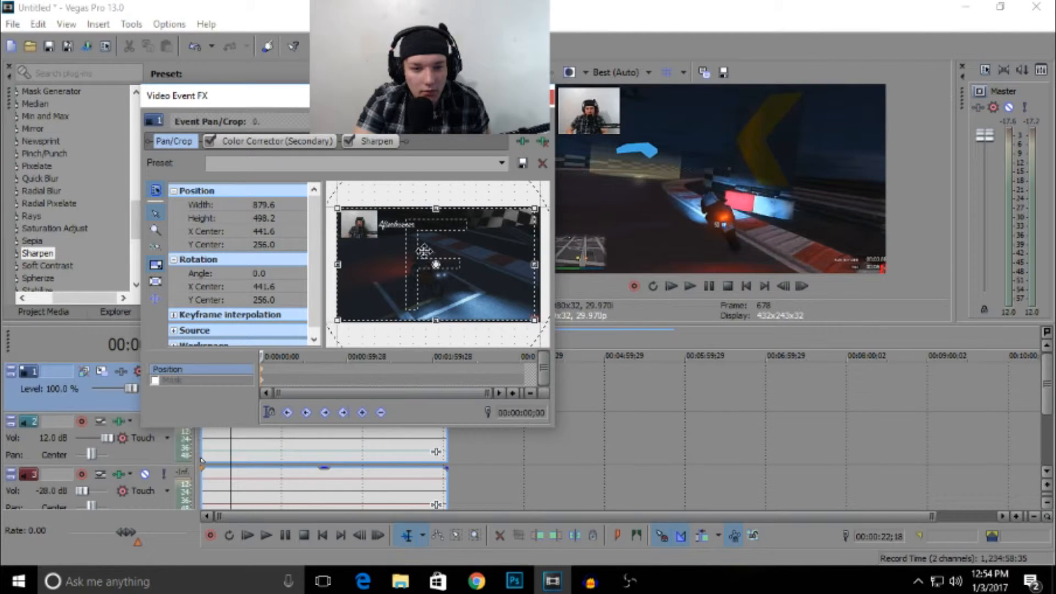
left_click_drag(489, 243, 490, 243)
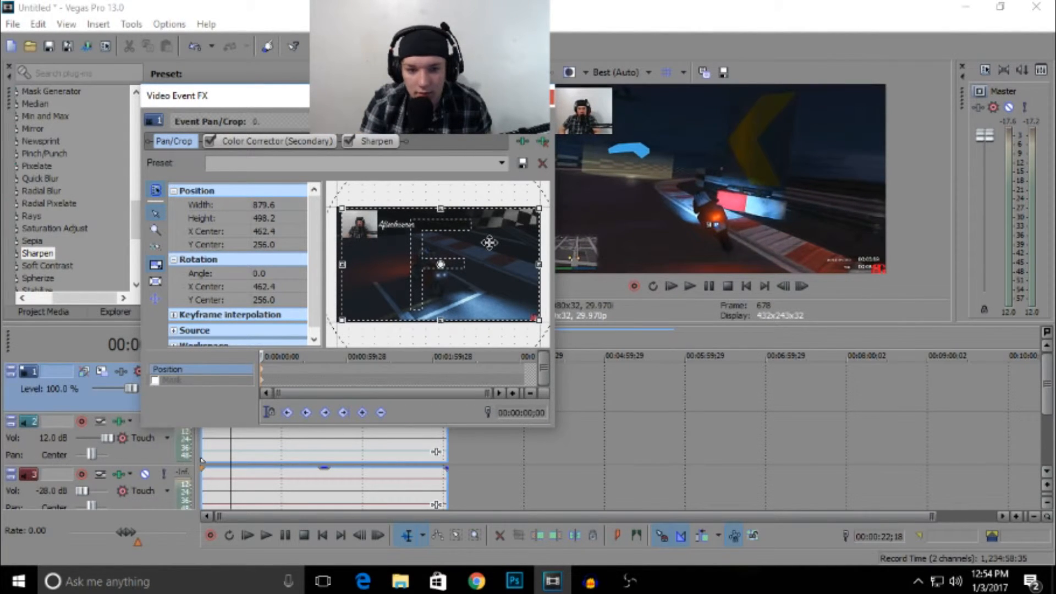
left_click_drag(490, 243, 490, 243)
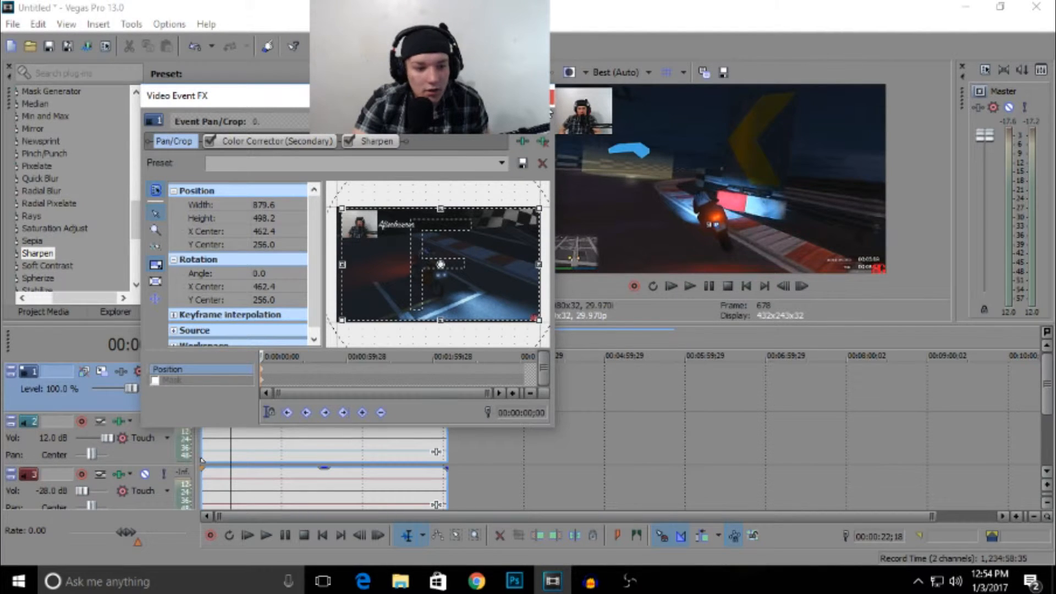
left_click(551, 97)
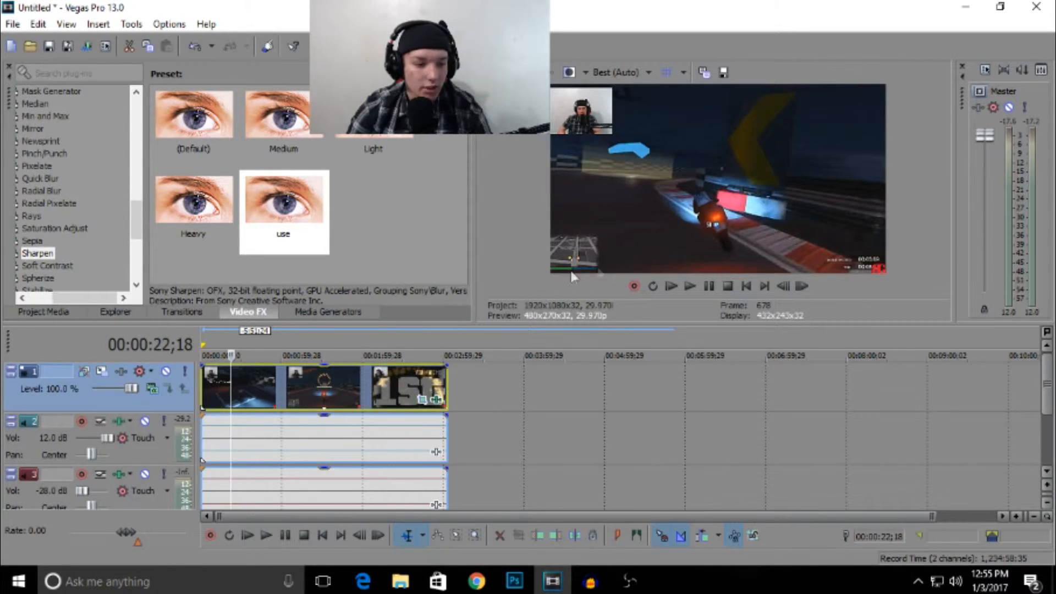
- Check the cropped framing at several points along the gameplay video, playing short parts from 00:00:28;07 and 00:01:07;14
left_click(269, 396)
left_click(331, 381)
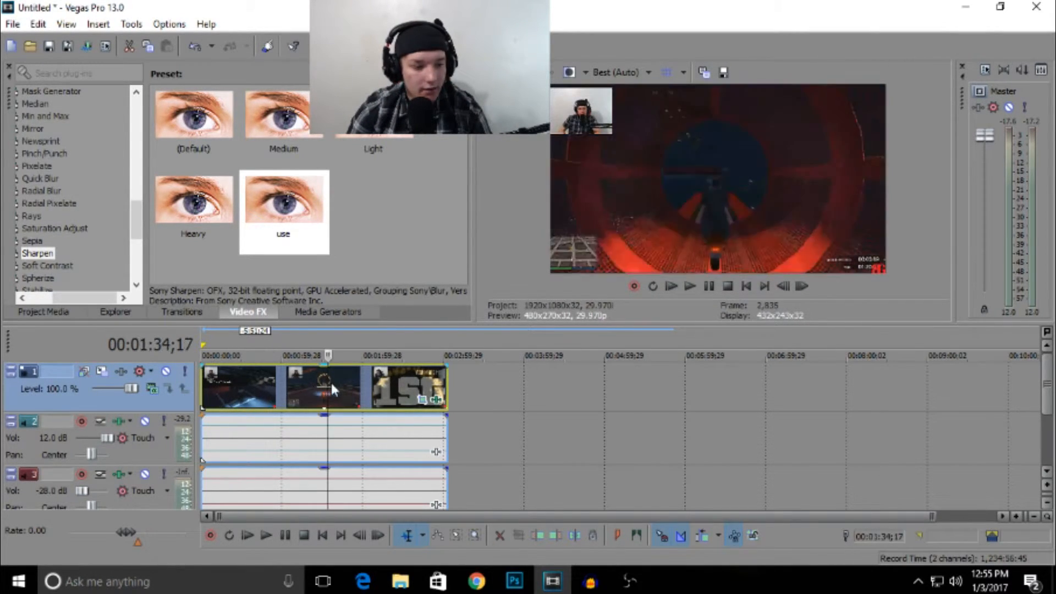
left_click(384, 379)
left_click(398, 380)
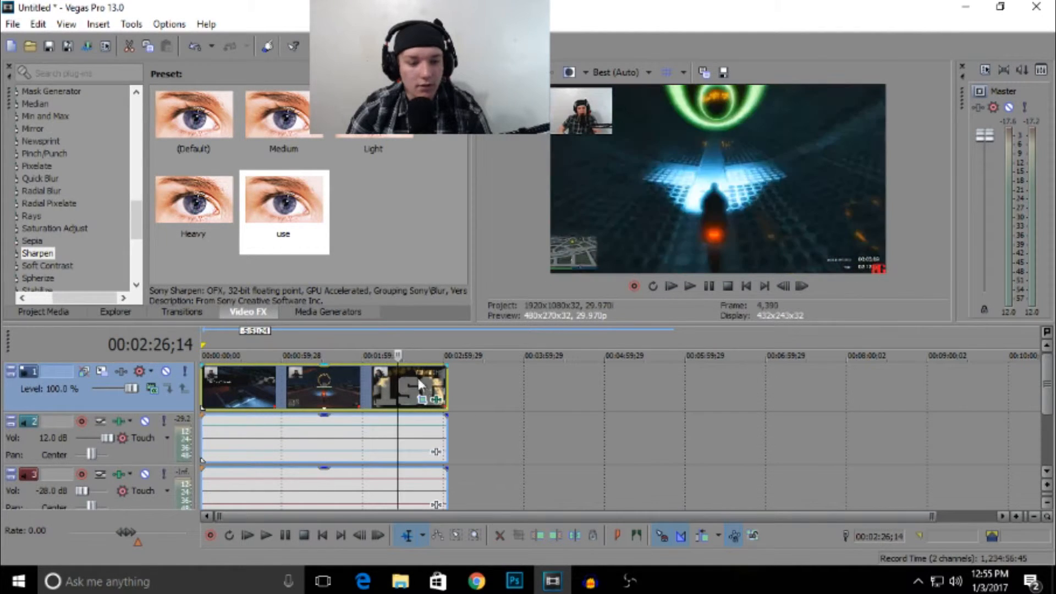
left_click(421, 384)
left_click(368, 387)
left_click(335, 385)
left_click(270, 379)
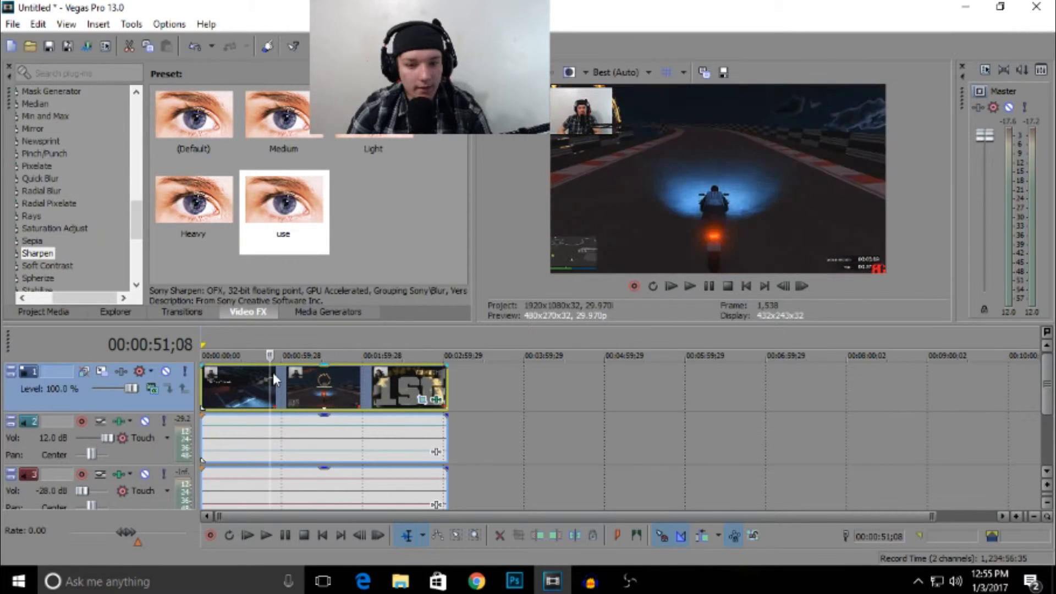
left_click(239, 370)
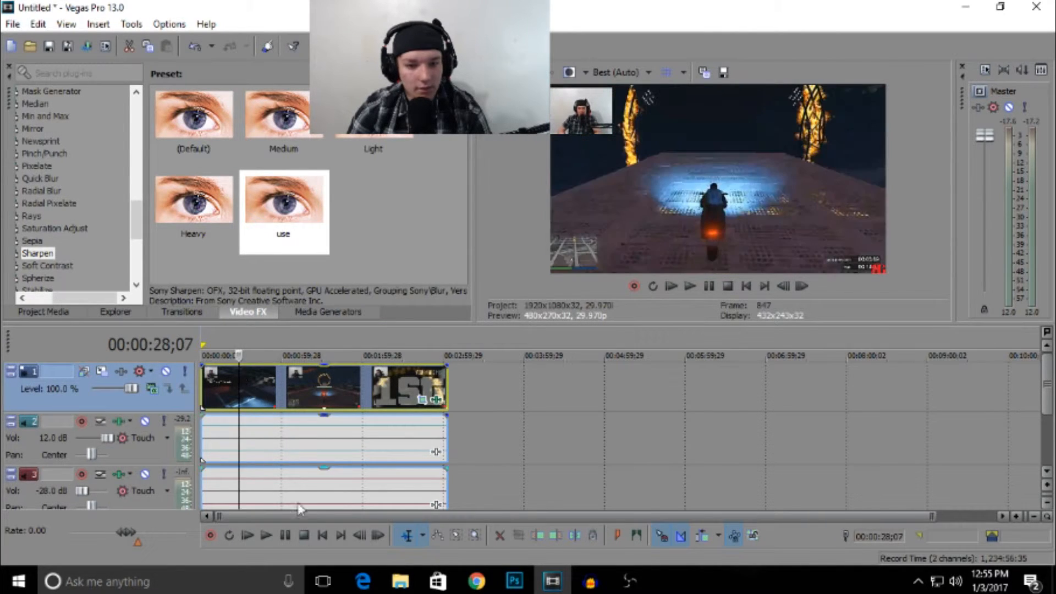
left_click(285, 536)
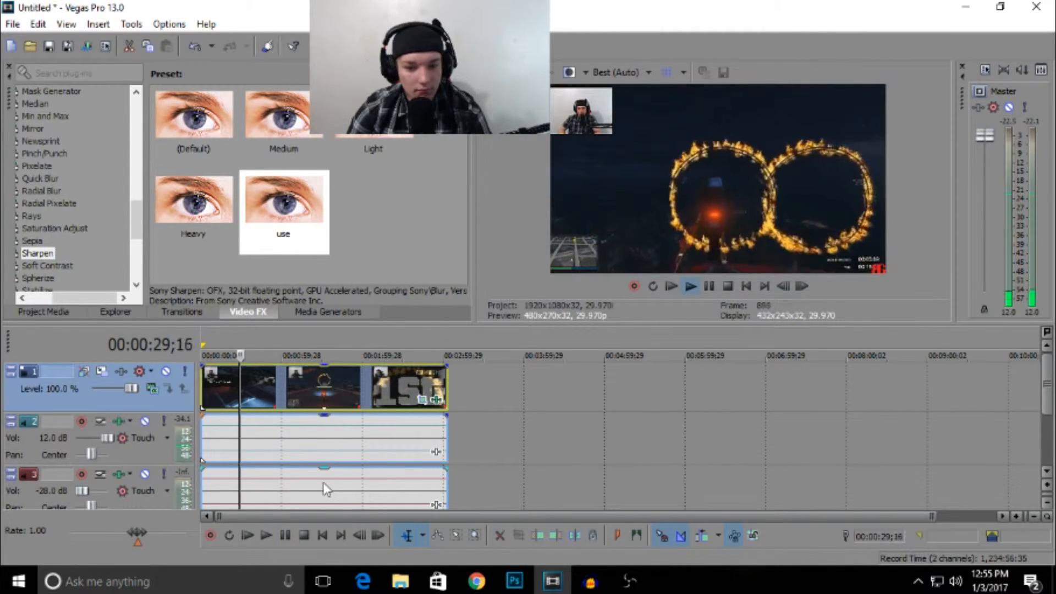
left_click(286, 536)
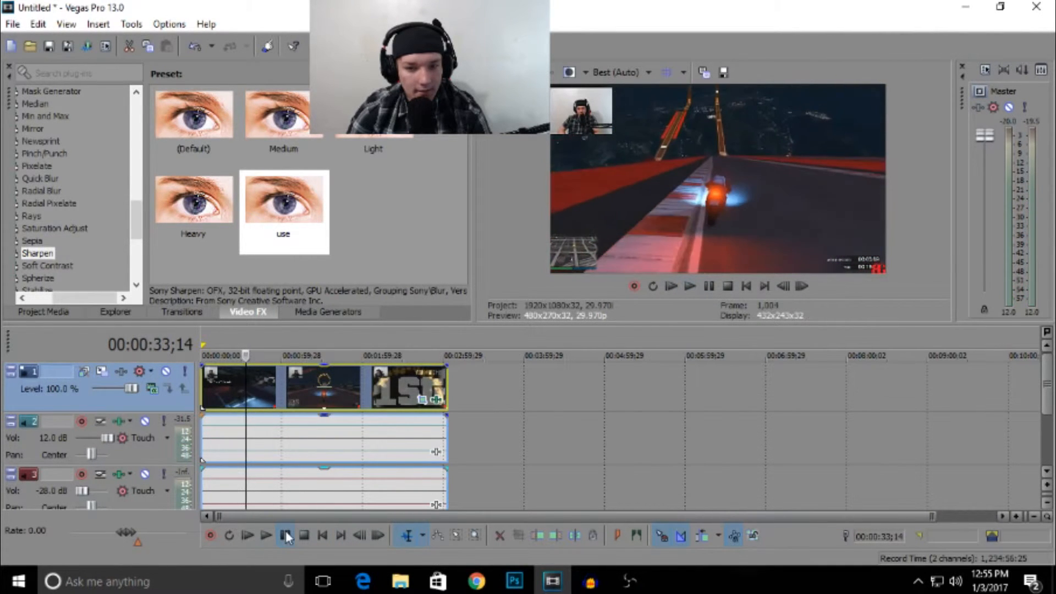
left_click(292, 402)
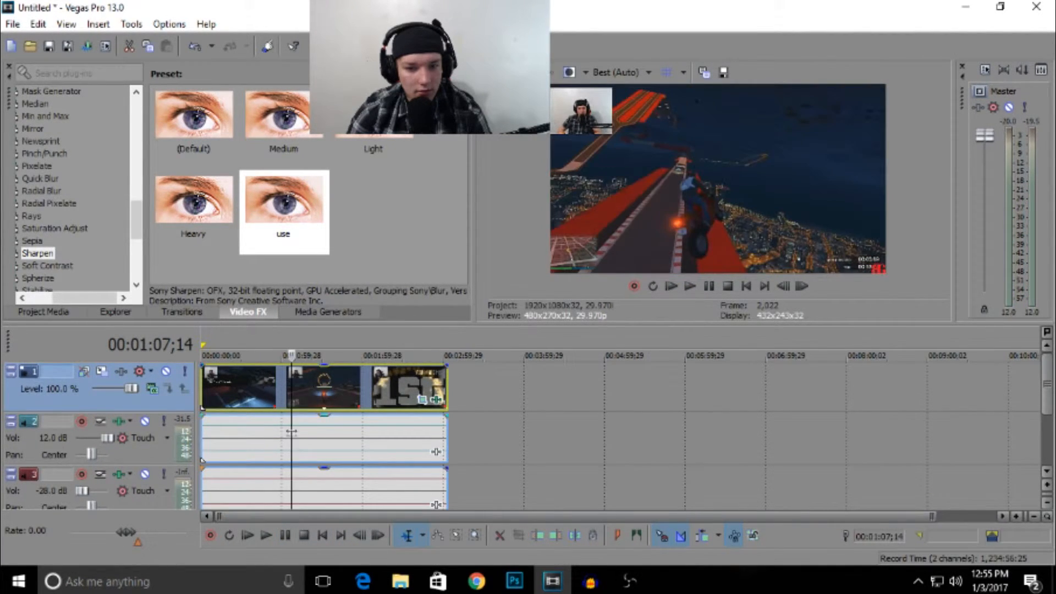
left_click(285, 537)
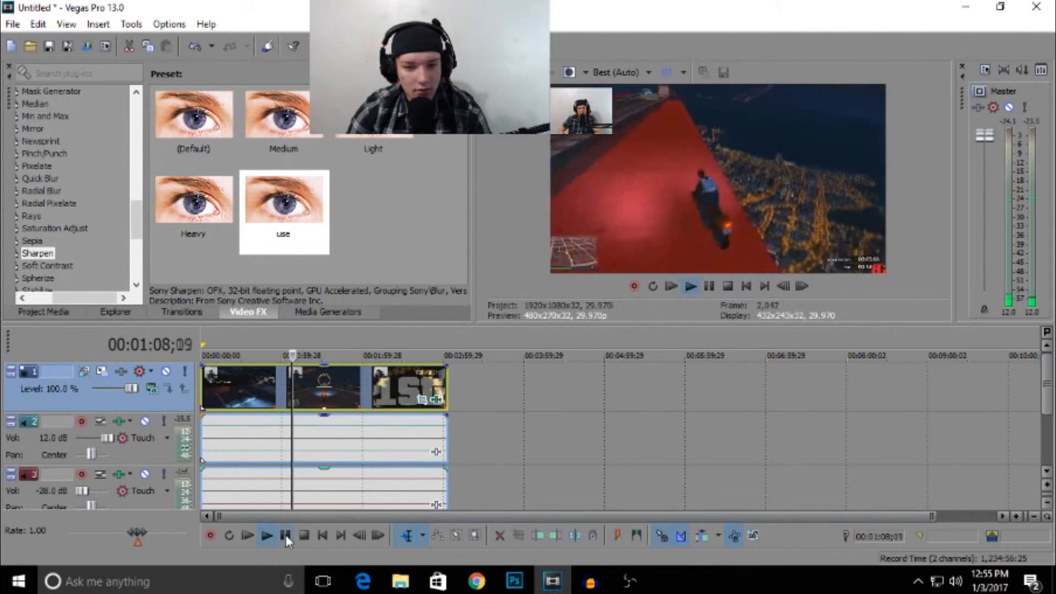
- Split all tracks at 00:01:09;13 and 00:01:14;07 and delete the section between the two cuts
left_click(285, 536)
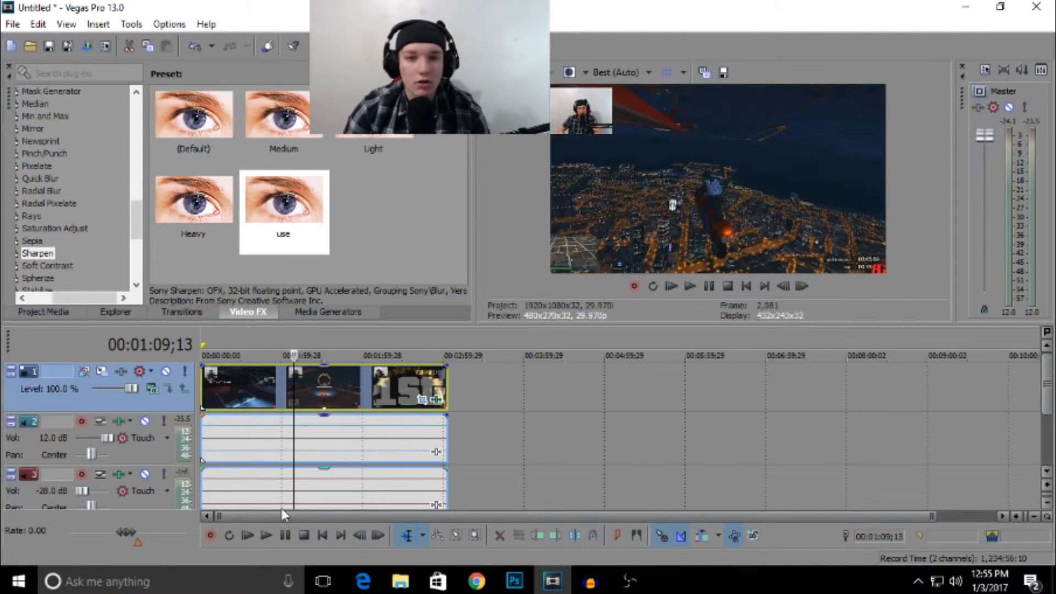
key("s")
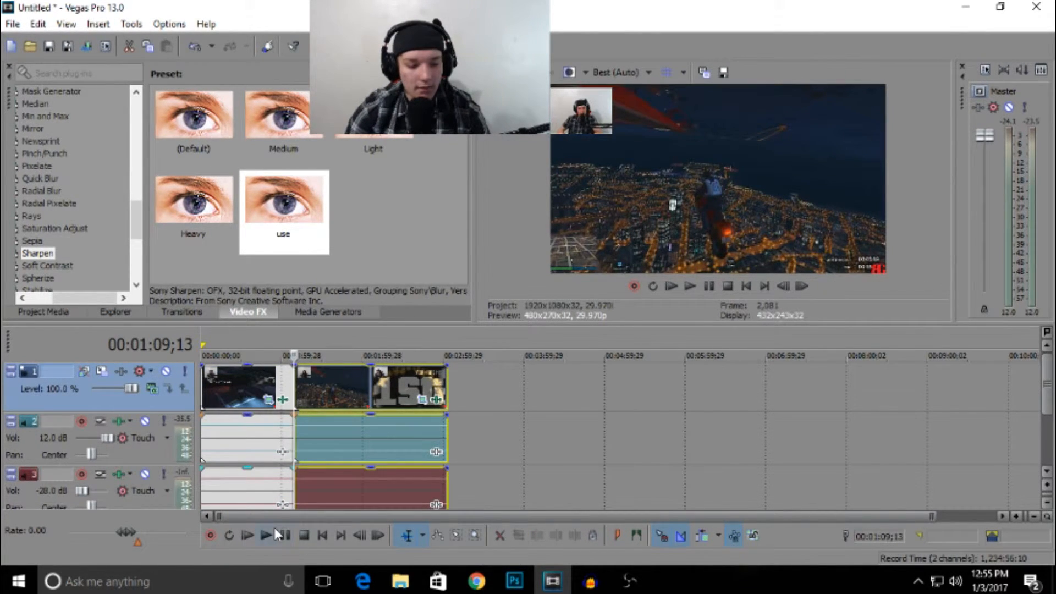
left_click(275, 531)
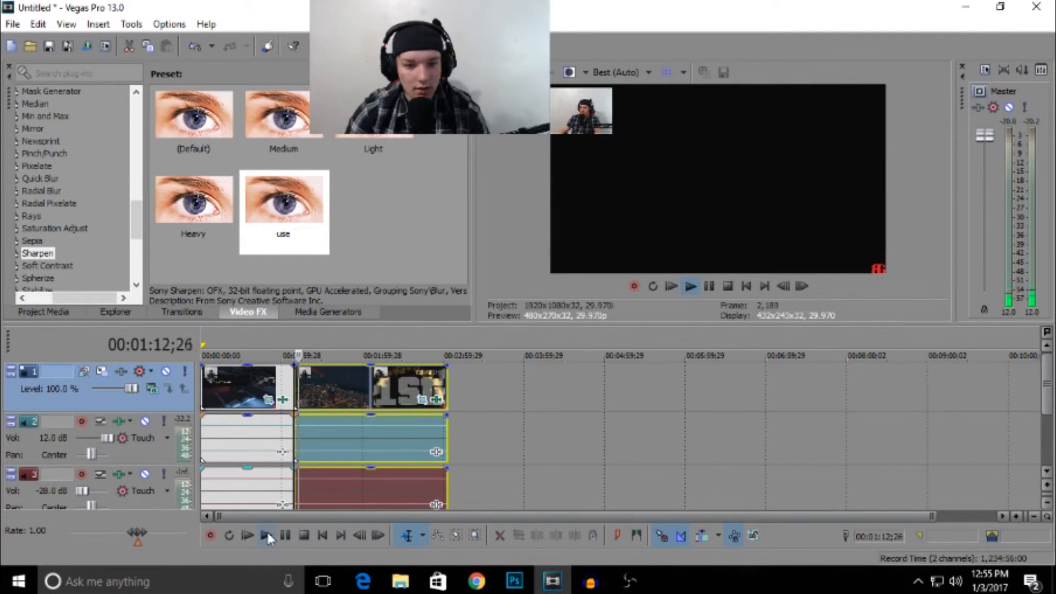
left_click(279, 534)
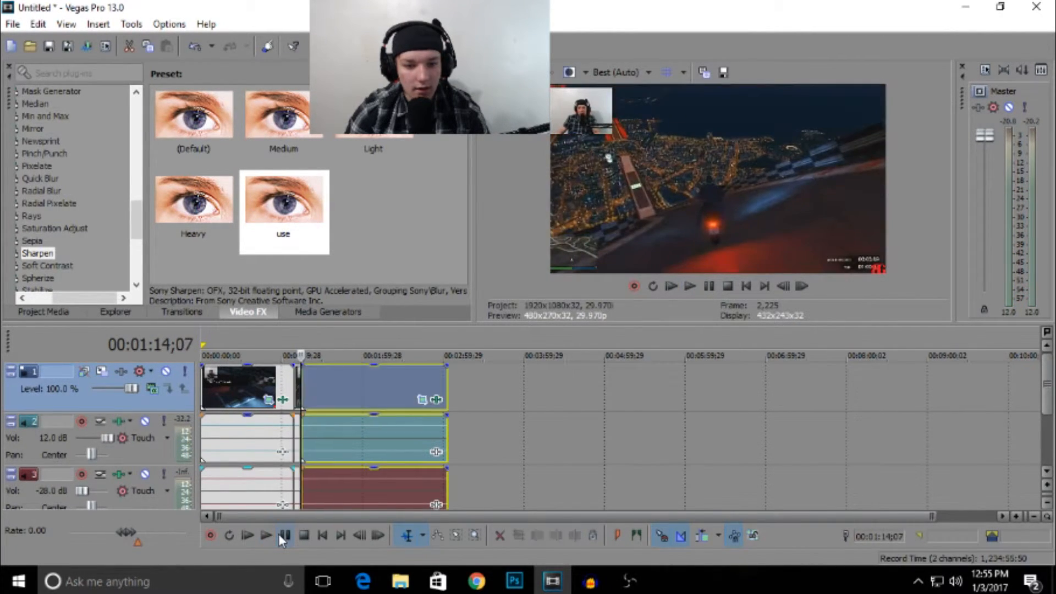
scroll(536, 378, "up", 5)
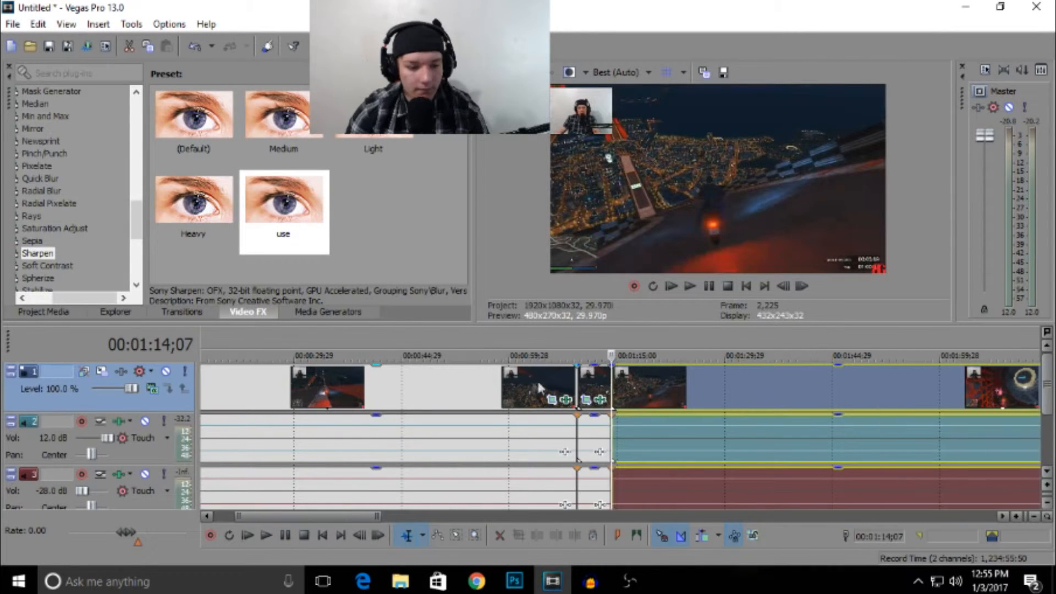
left_click(596, 375)
key("Delete")
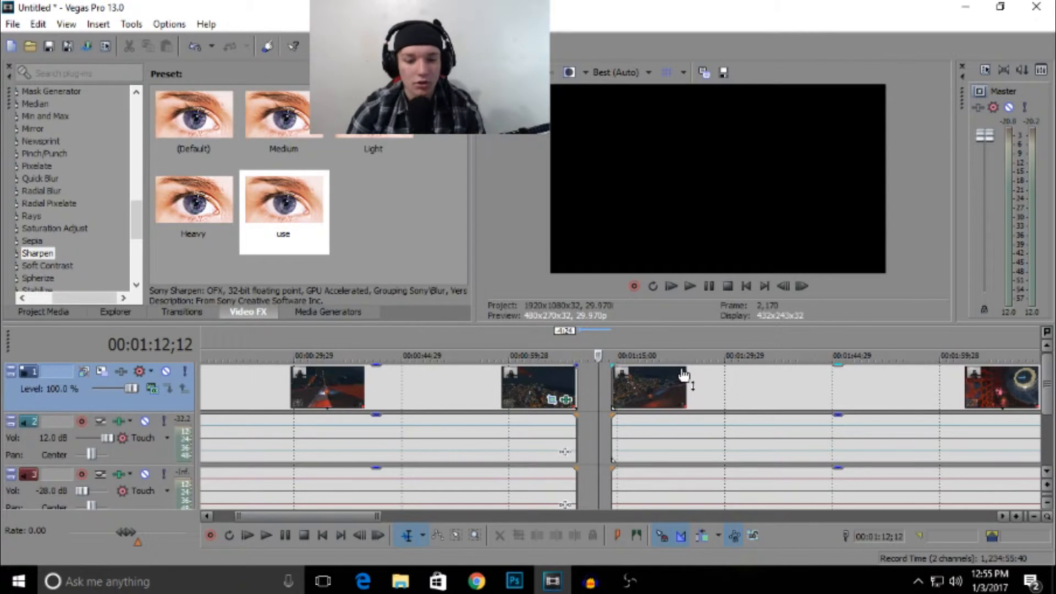
- Move the grouped video and audio after the gap back so they start right at the first part's end, 00:01:09;13
left_click_drag(667, 375, 619, 371)
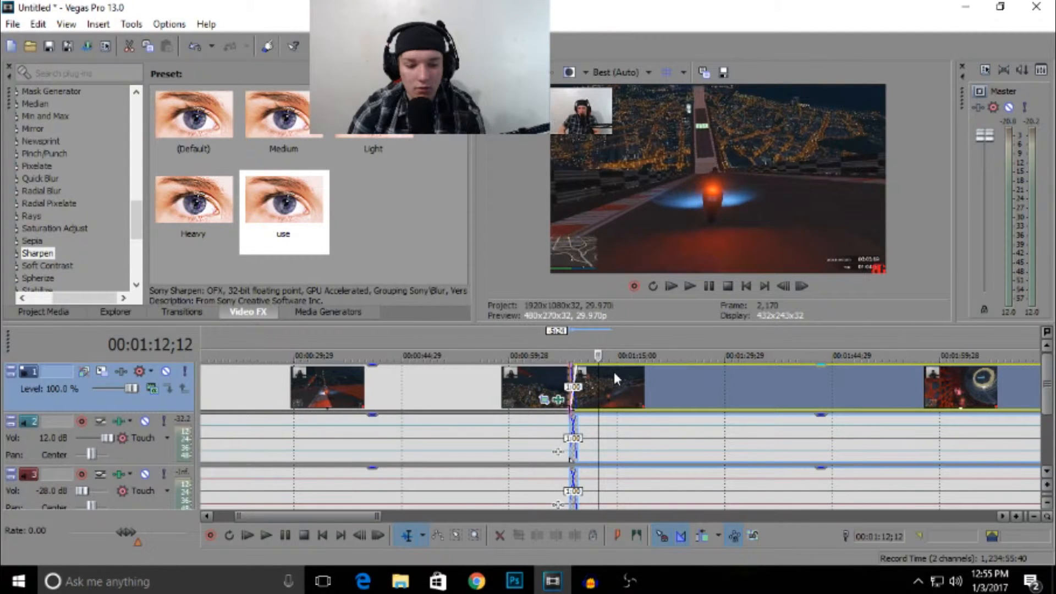
scroll(605, 374, "up", 4)
scroll(579, 377, "up", 4)
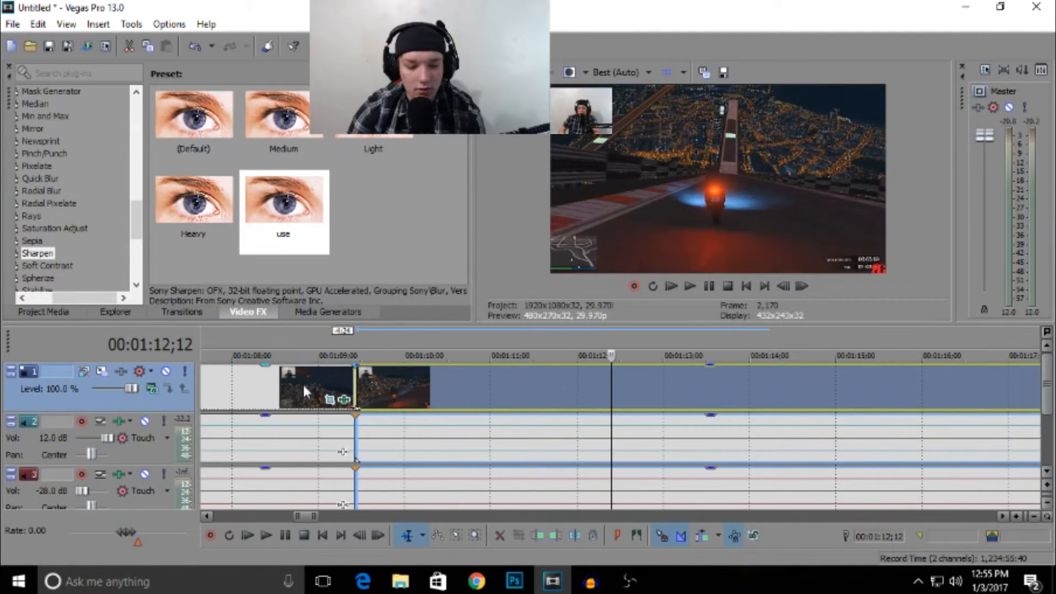
- Overlap the second part onto the first by five frames at the cut, creating a 0:05 crossfade on the video and audio tracks
left_click(355, 385)
scroll(356, 386, "up", 3)
scroll(655, 378, "up", 5)
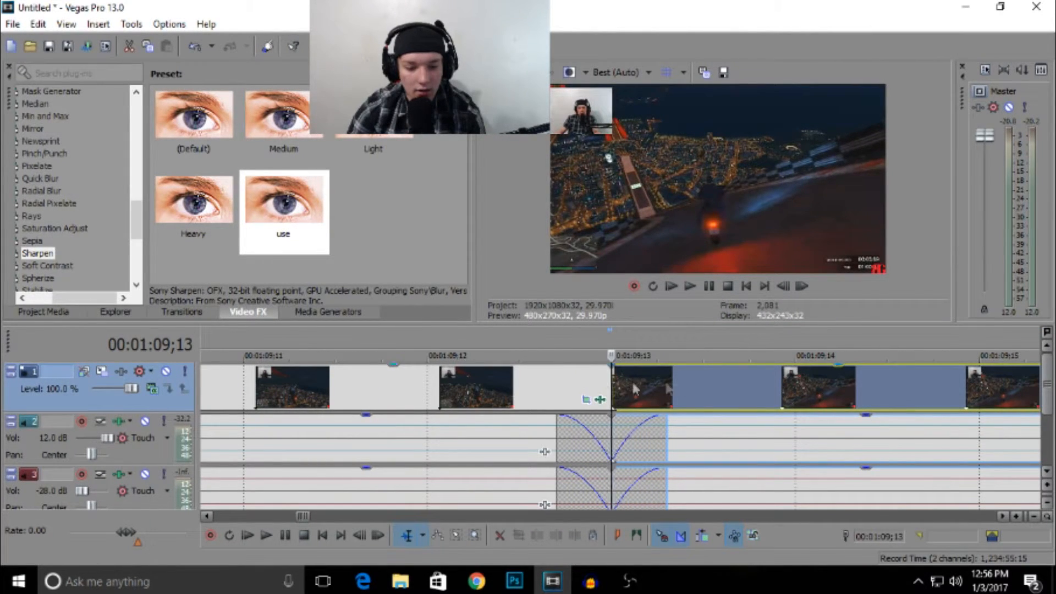
left_click_drag(861, 398, 417, 403)
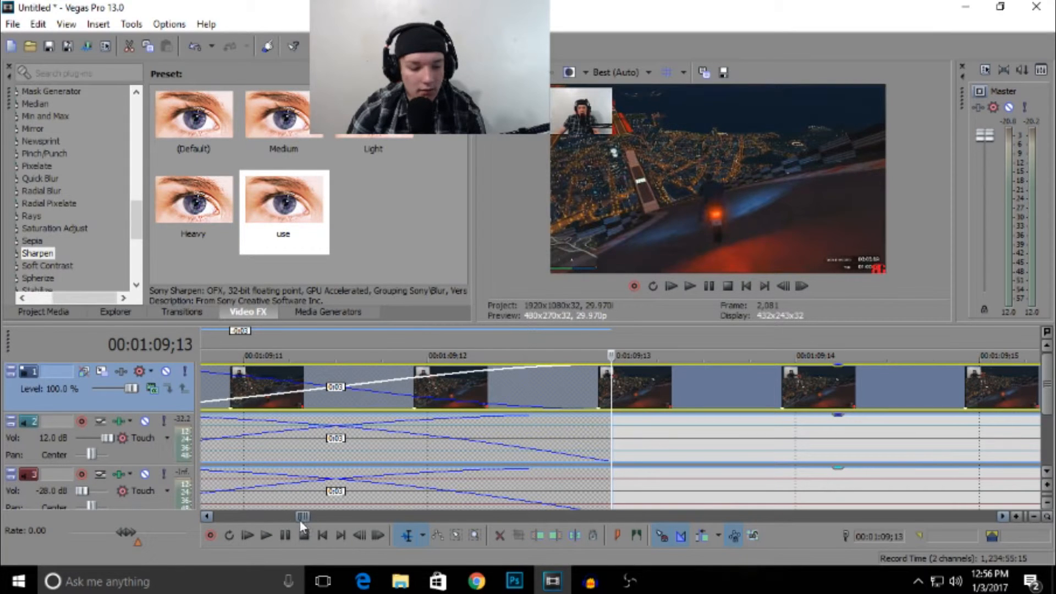
left_click_drag(301, 514, 302, 515)
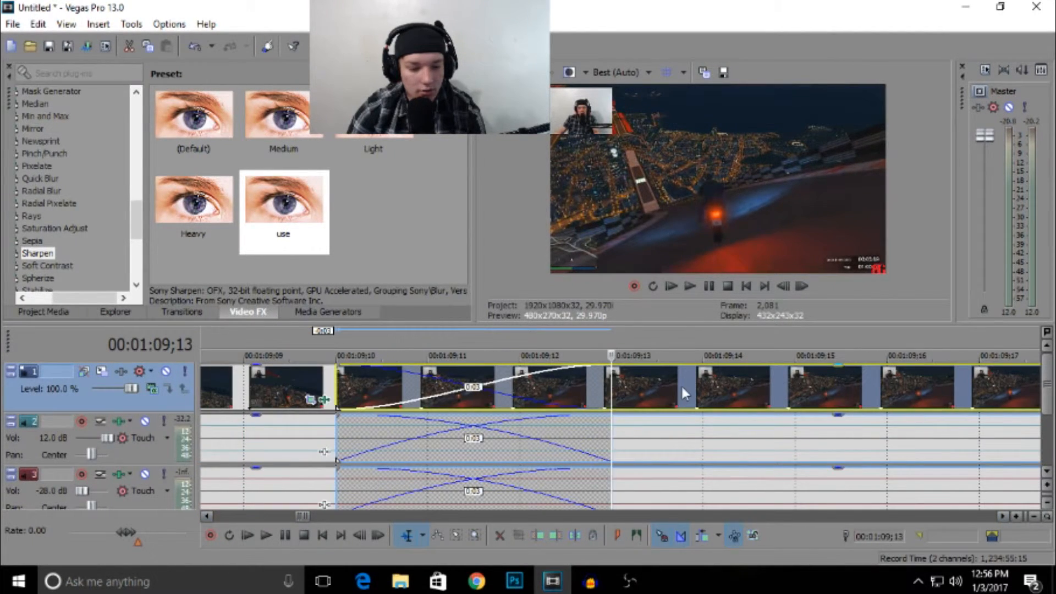
left_click_drag(669, 388, 528, 389)
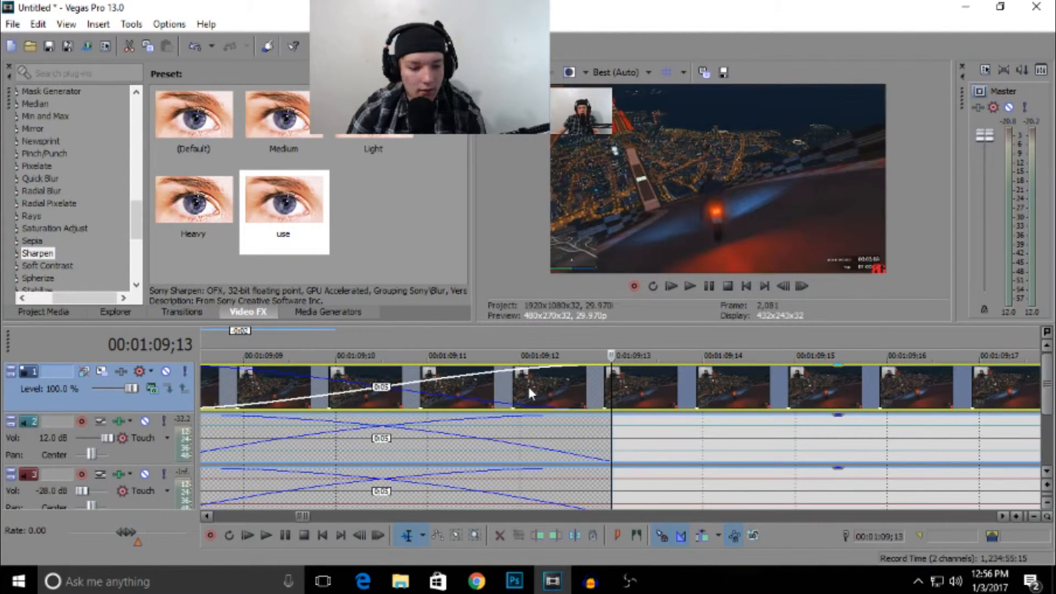
scroll(514, 416, "down", 3)
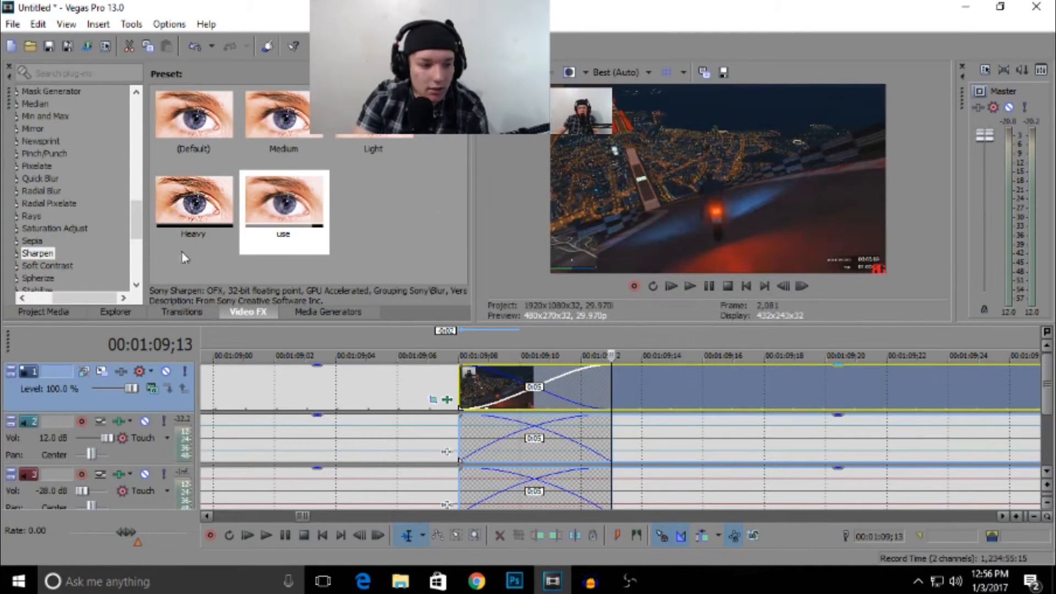
- Apply the Cross Effect transition with the Cross Pixelate A/B preset to the video crossfade, keeping the effect's default settings
left_click(176, 313)
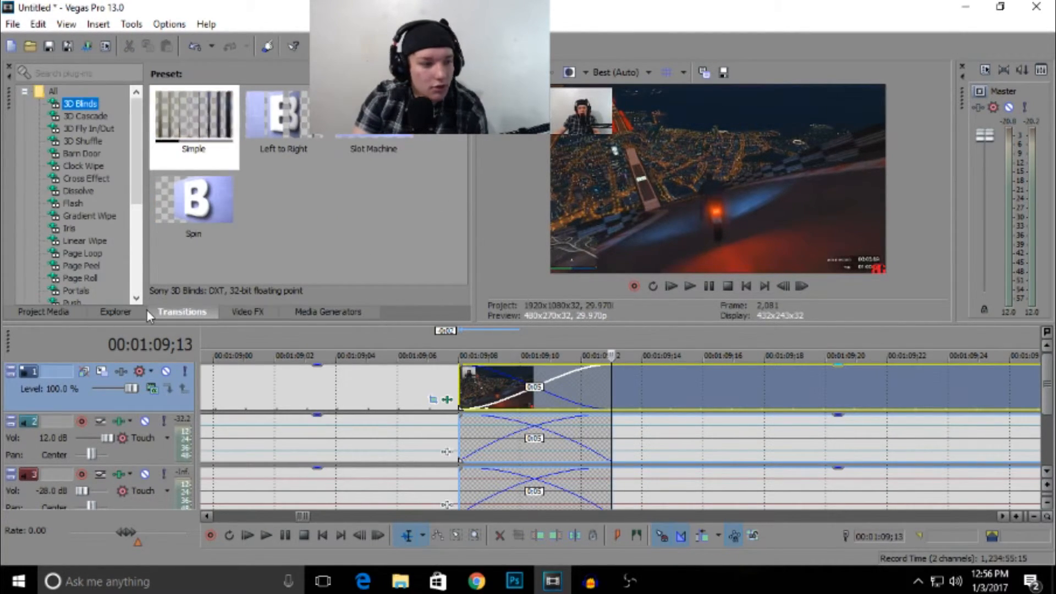
left_click(86, 179)
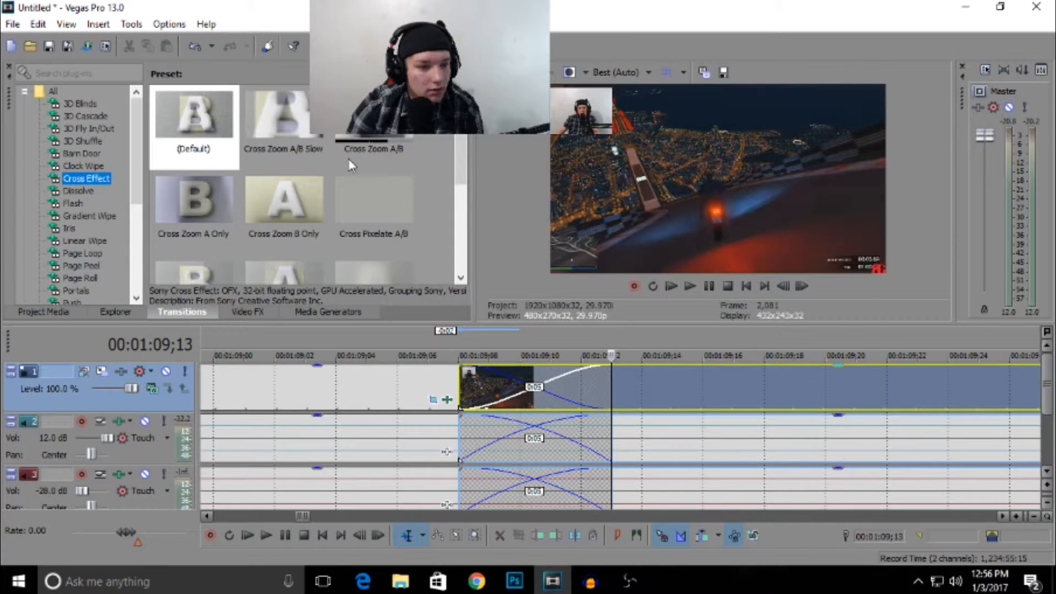
scroll(350, 165, "down", 1)
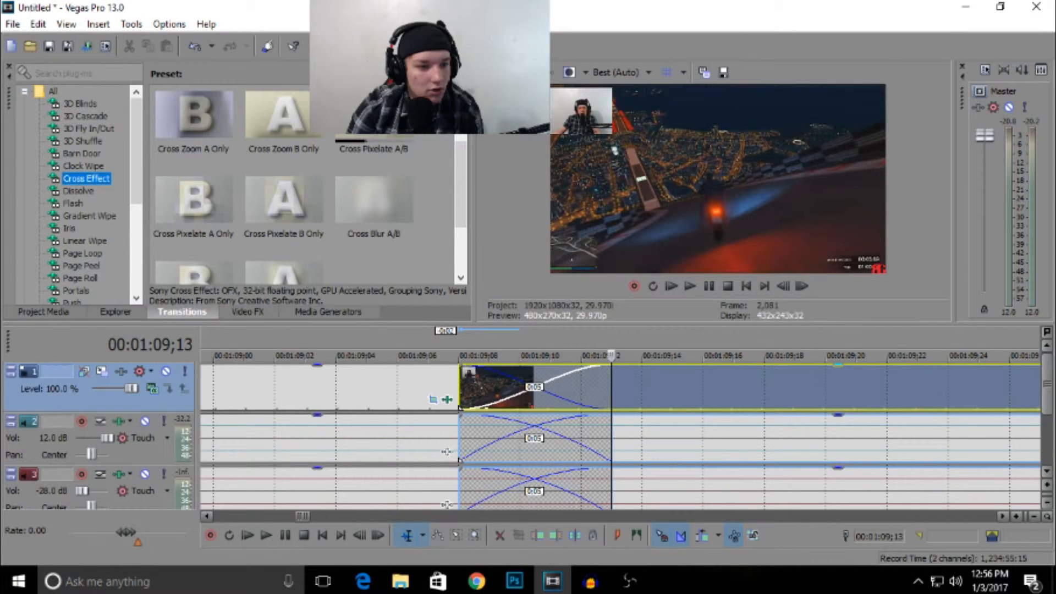
left_click(374, 149)
left_click_drag(449, 218, 528, 339)
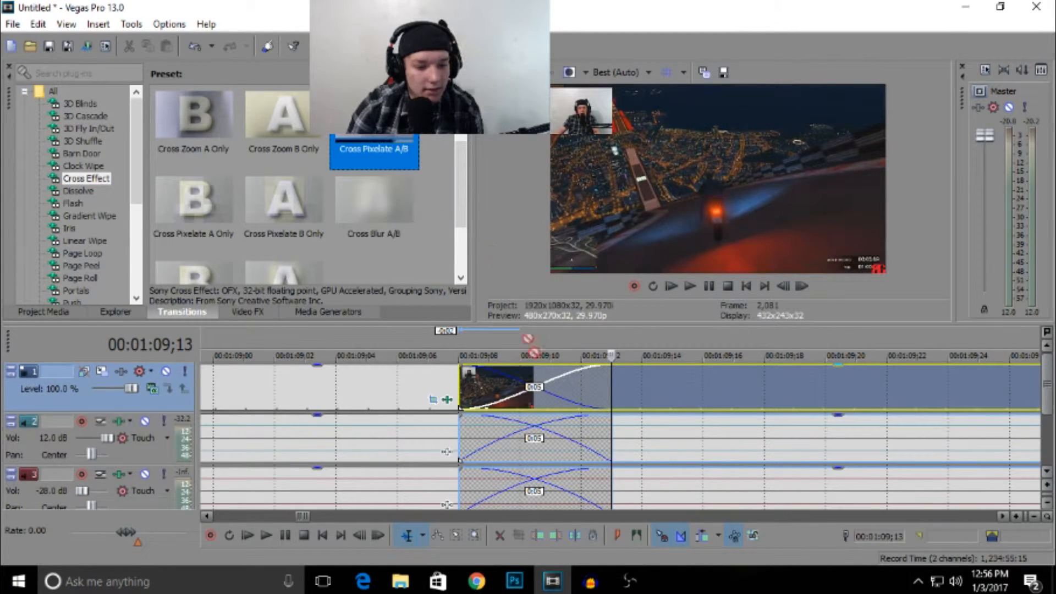
left_click_drag(539, 388, 539, 388)
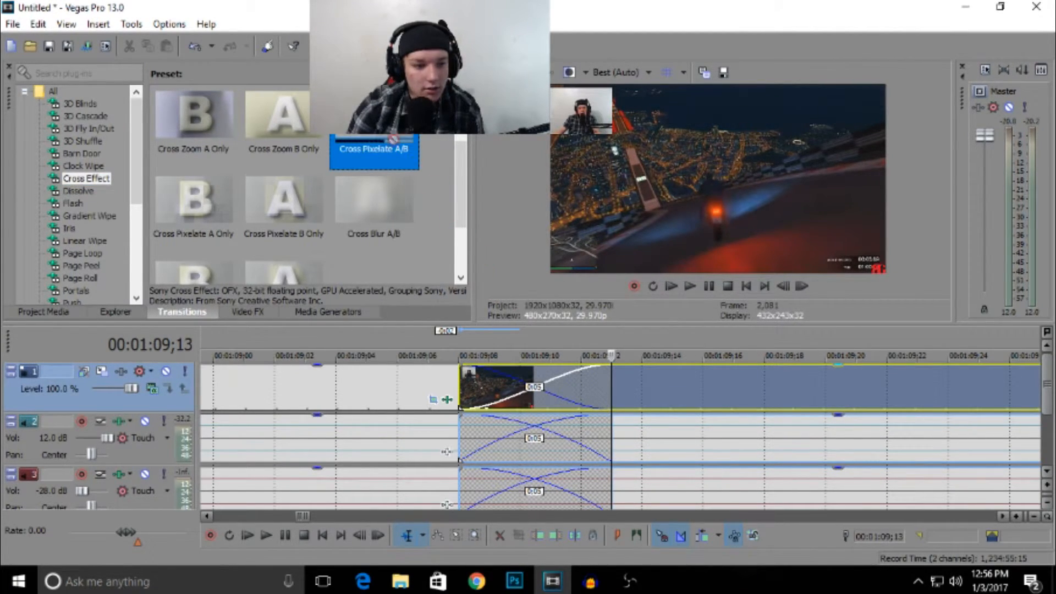
left_click_drag(423, 194, 509, 350)
left_click_drag(536, 408, 540, 388)
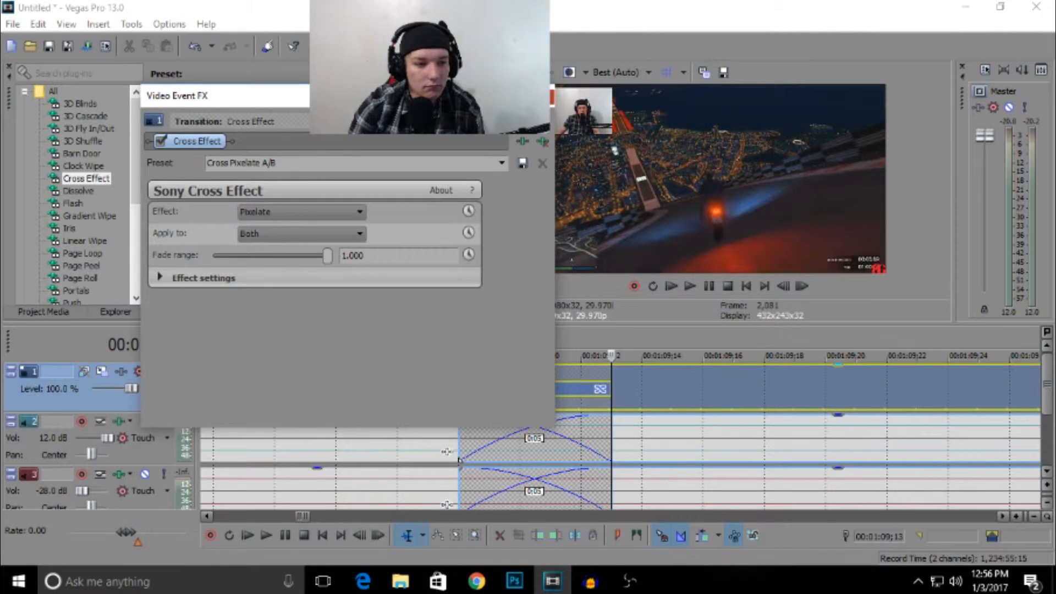
left_click(546, 95)
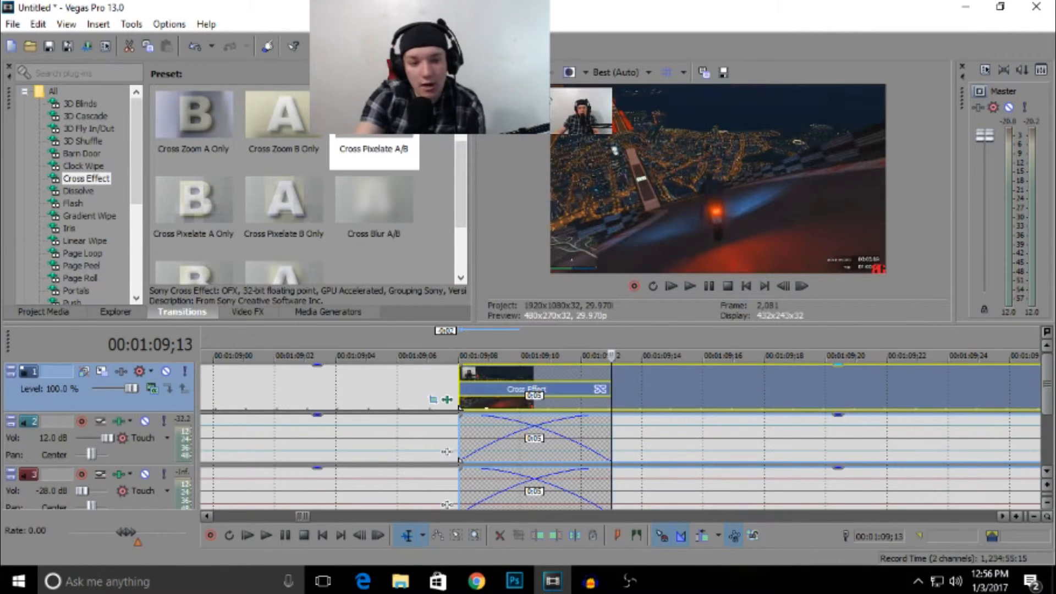
- Play through the pixelate transition from just before the cut, once from 00:01:09;07 and again from 00:01:07;27
left_click(445, 372)
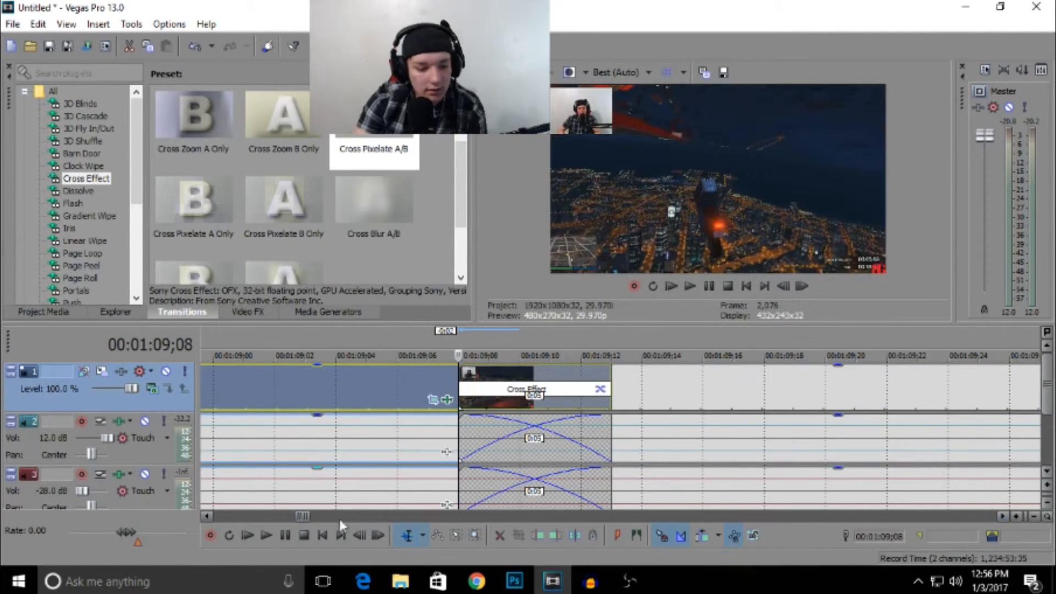
left_click(429, 385)
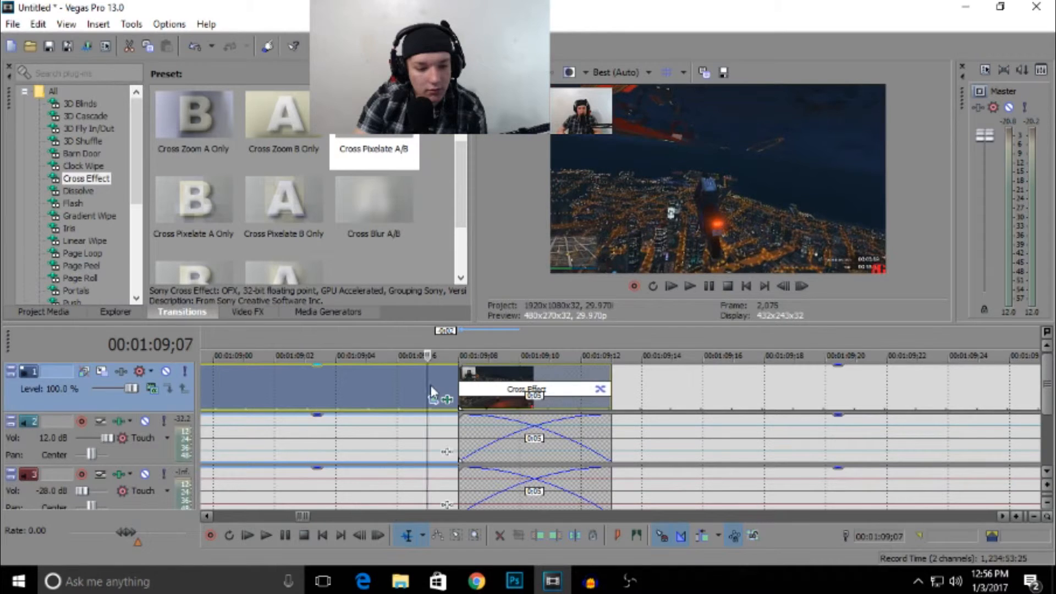
left_click(267, 543)
scroll(521, 361, "down", 1)
scroll(521, 361, "down", 3)
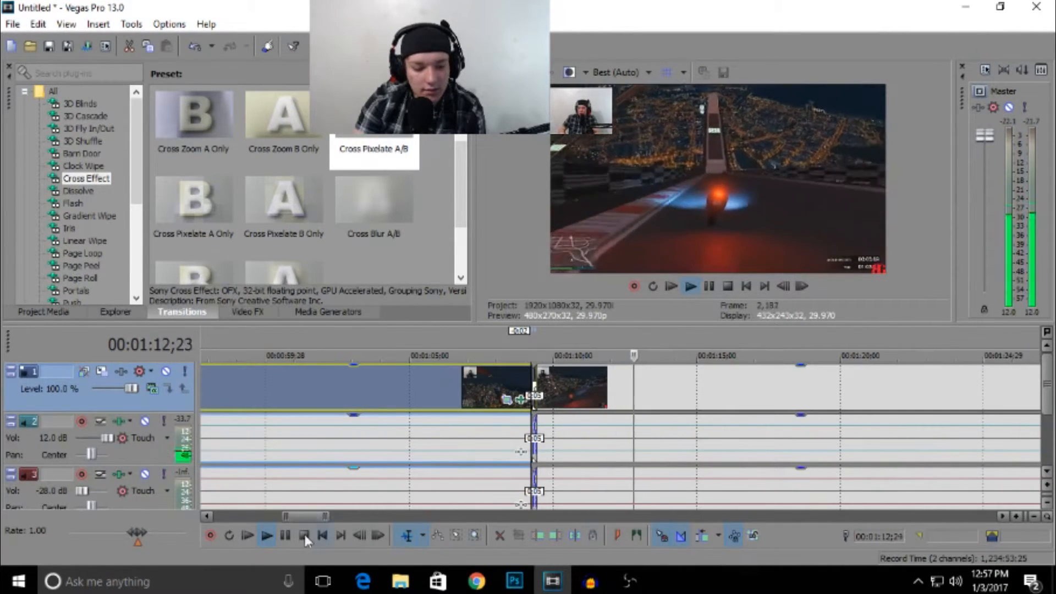
key("space")
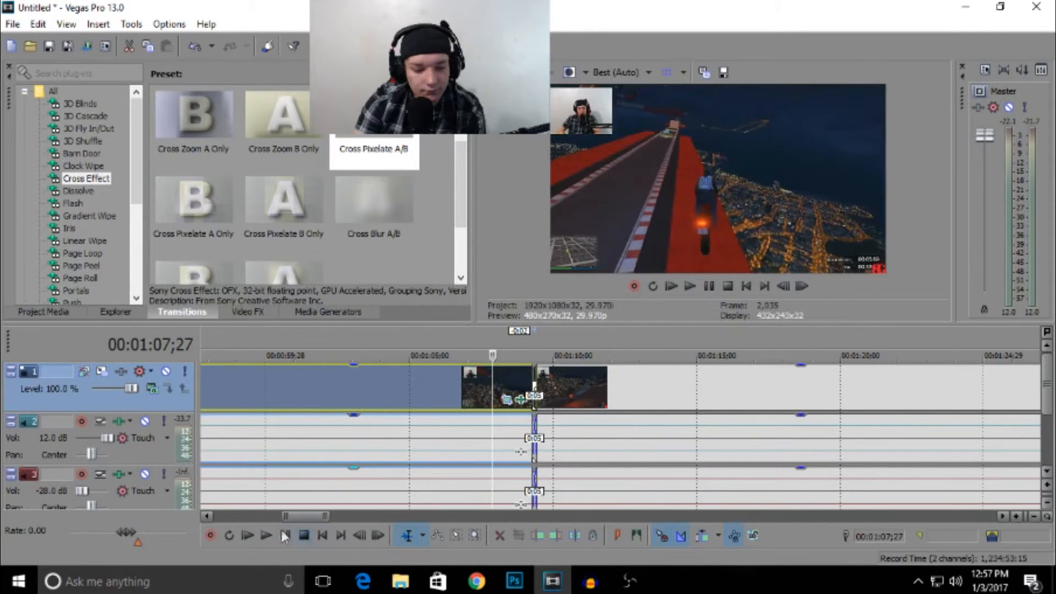
key("space")
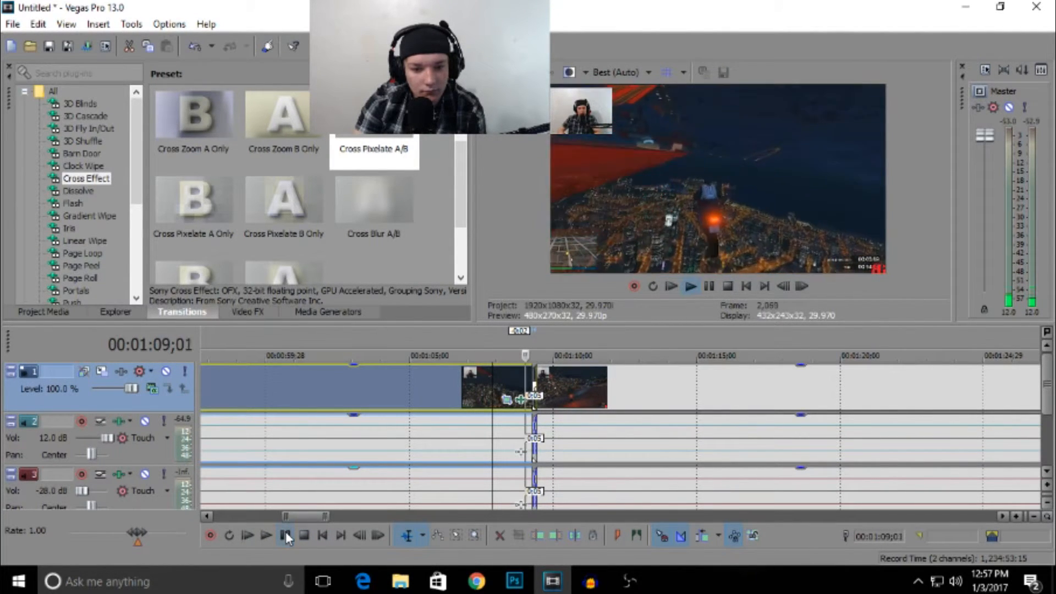
left_click(286, 536)
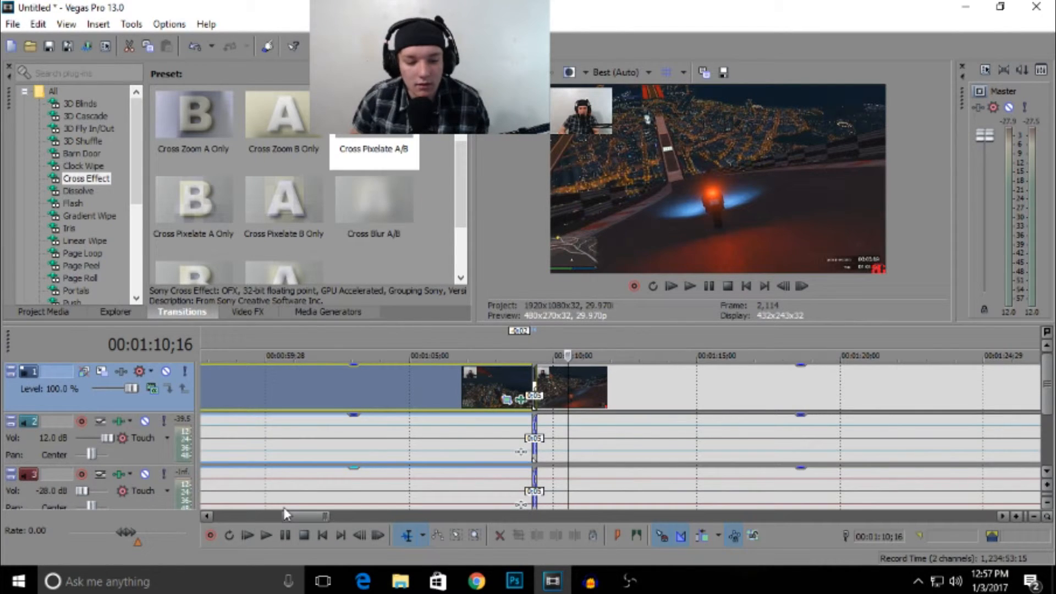
- Play the ending from 00:02:52;03, split all tracks at 00:02:53;19 and delete everything after that point
scroll(605, 385, "down", 5)
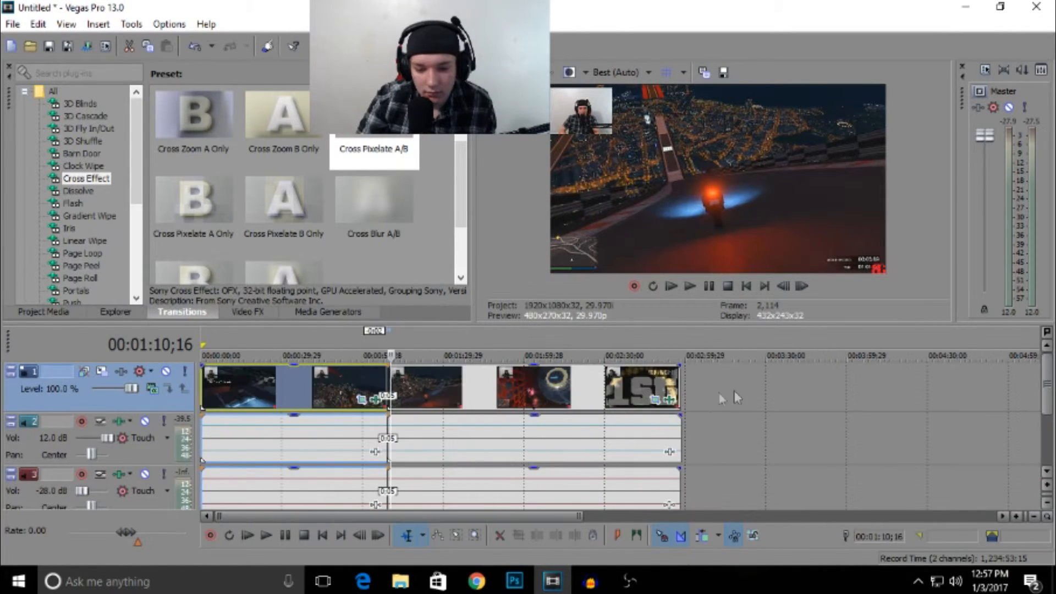
left_click(657, 388)
left_click(665, 382)
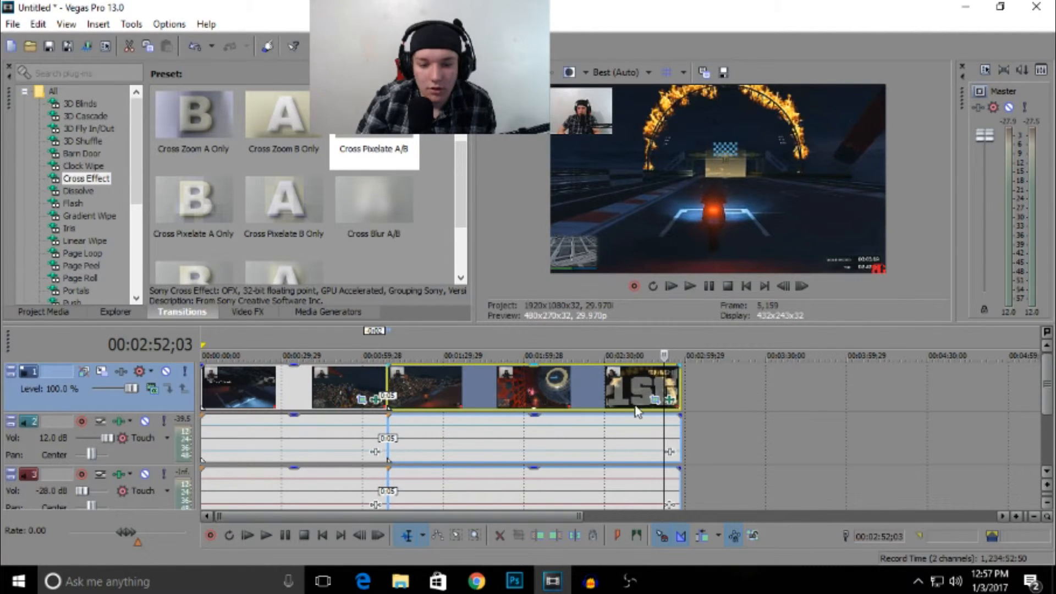
scroll(678, 390, "up", 3)
scroll(678, 391, "up", 3)
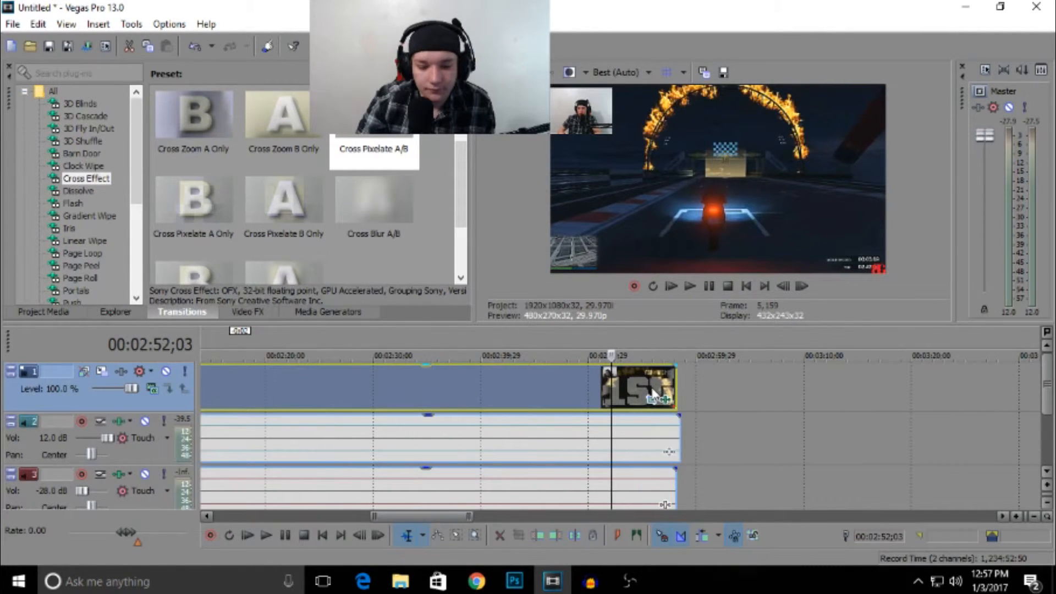
left_click(266, 535)
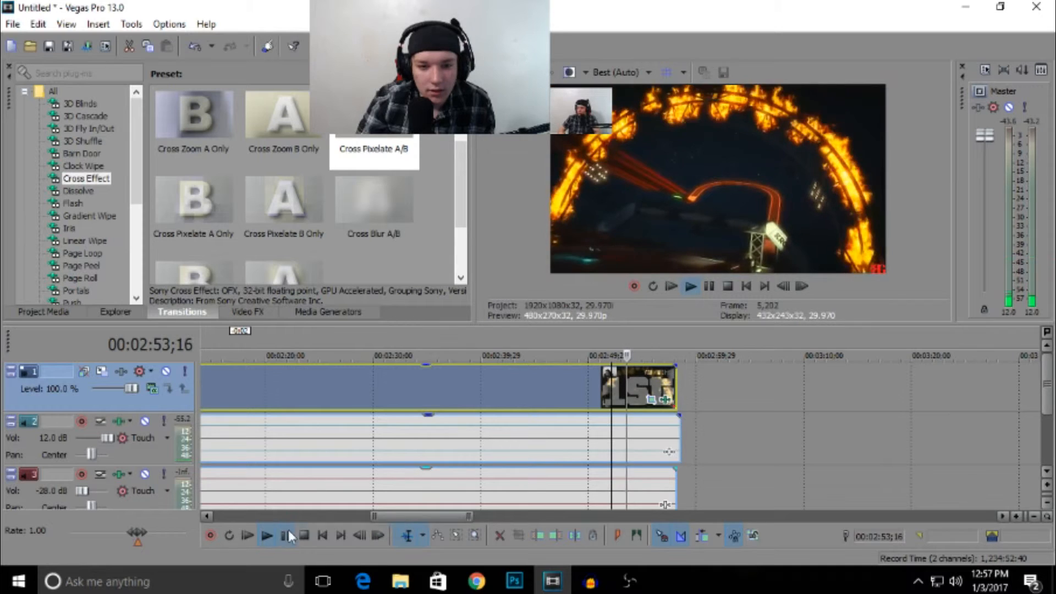
left_click(288, 531)
key("s")
key("Delete")
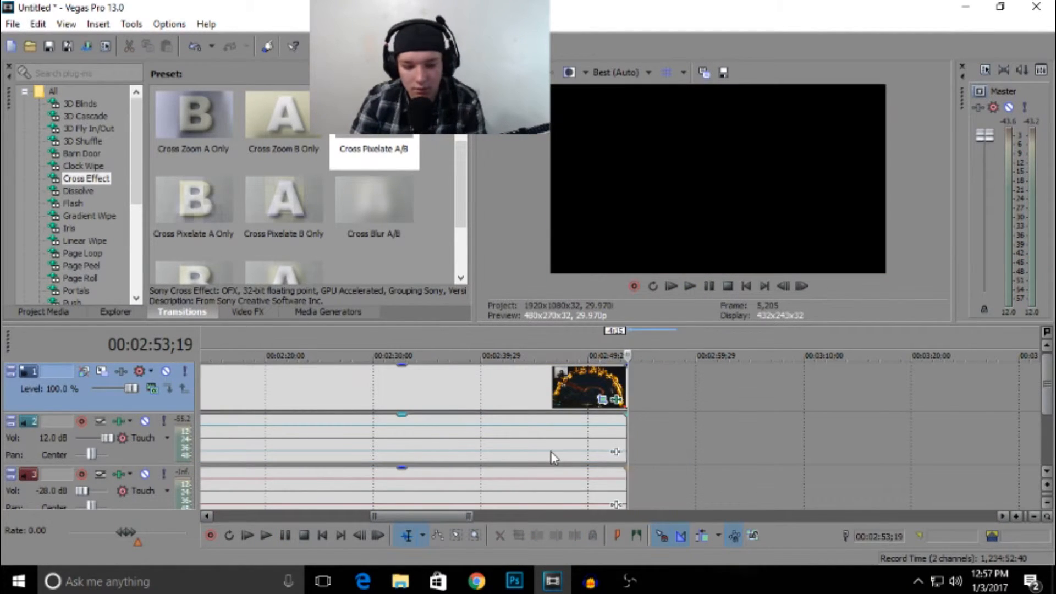
- Check several points along the second part, including 00:01:39;08 and its end, and shift the grouped part 1:00 later on the timeline
scroll(550, 451, "down", 8)
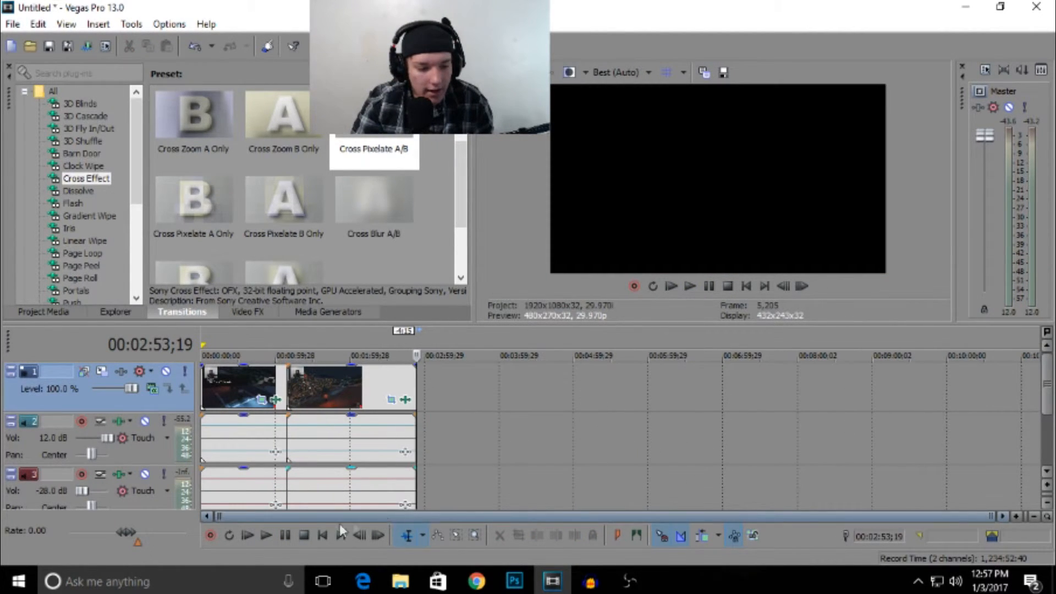
left_click(306, 391)
left_click(325, 390)
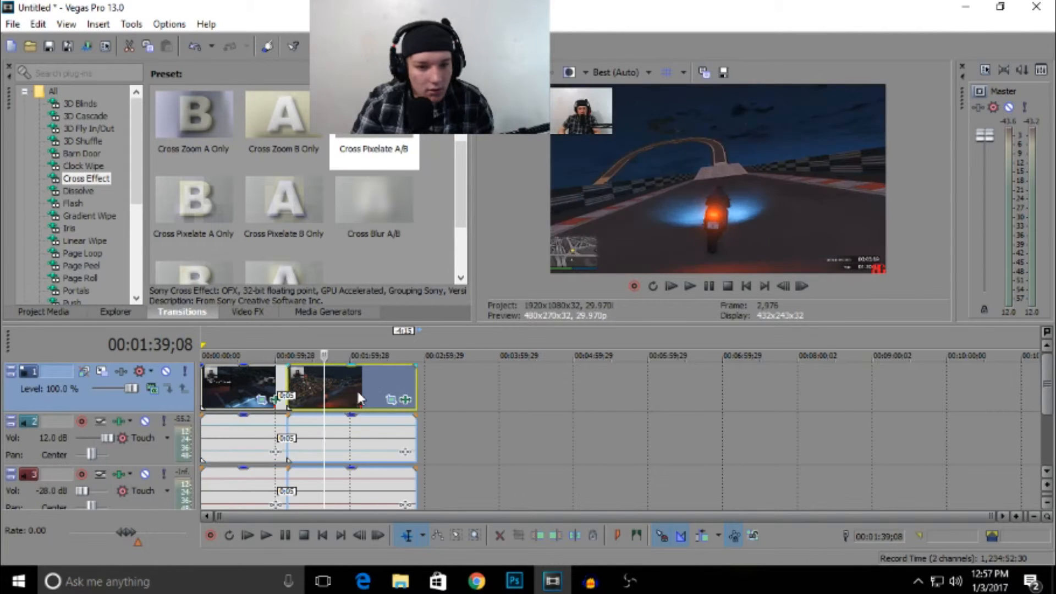
left_click(356, 389)
left_click(420, 372)
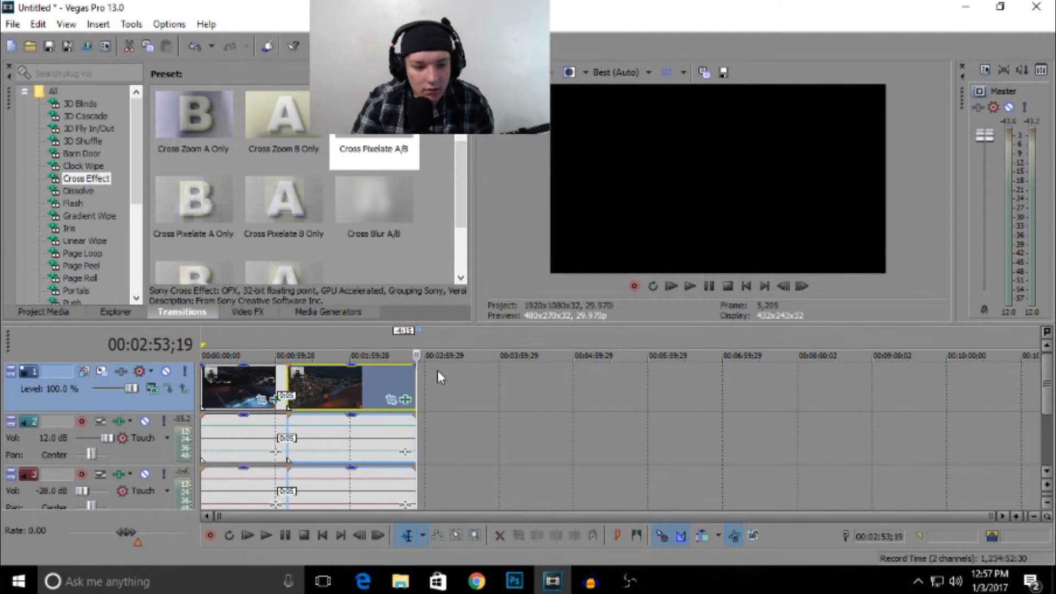
left_click(402, 374)
left_click_drag(318, 384, 319, 384)
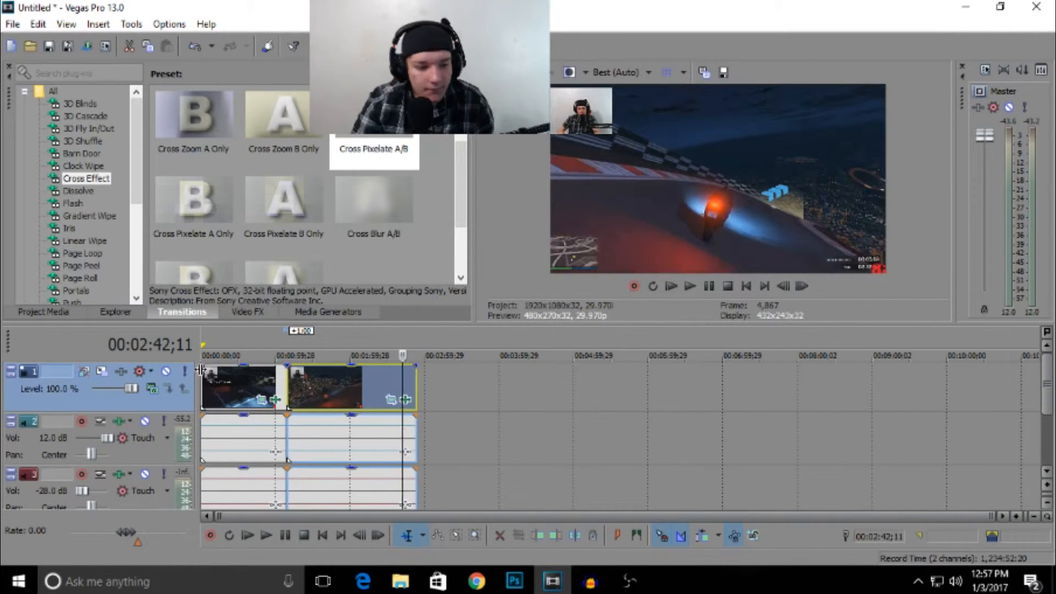
left_click(201, 368)
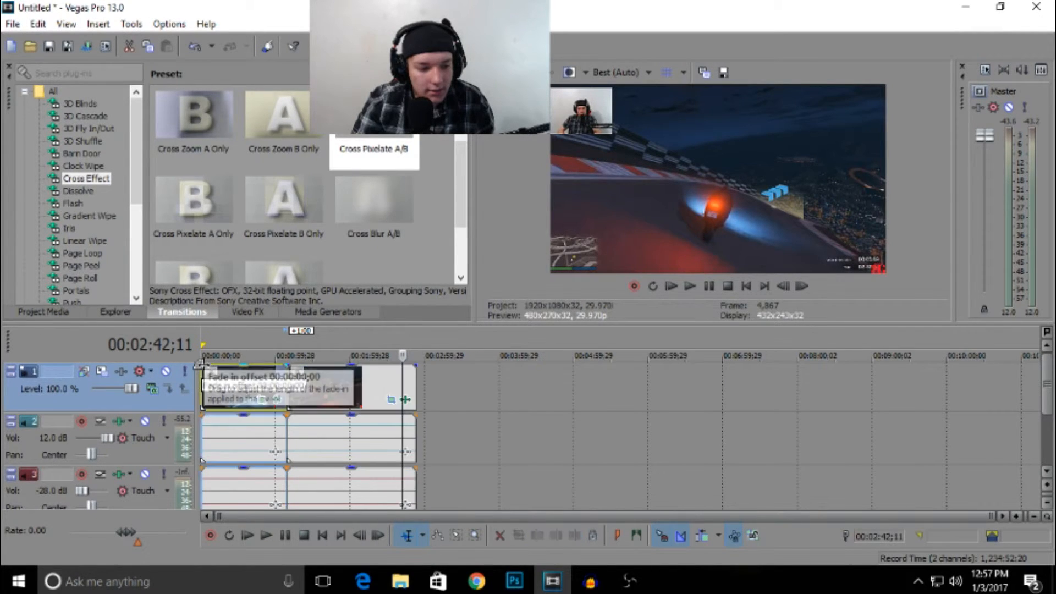
scroll(235, 400, "up", 10)
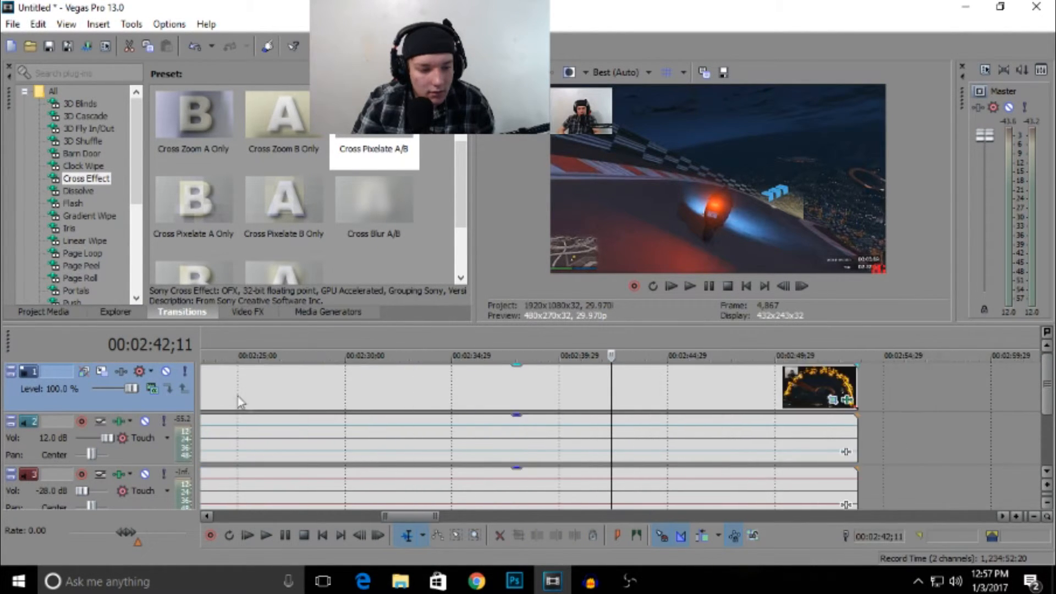
left_click_drag(411, 516, 168, 517)
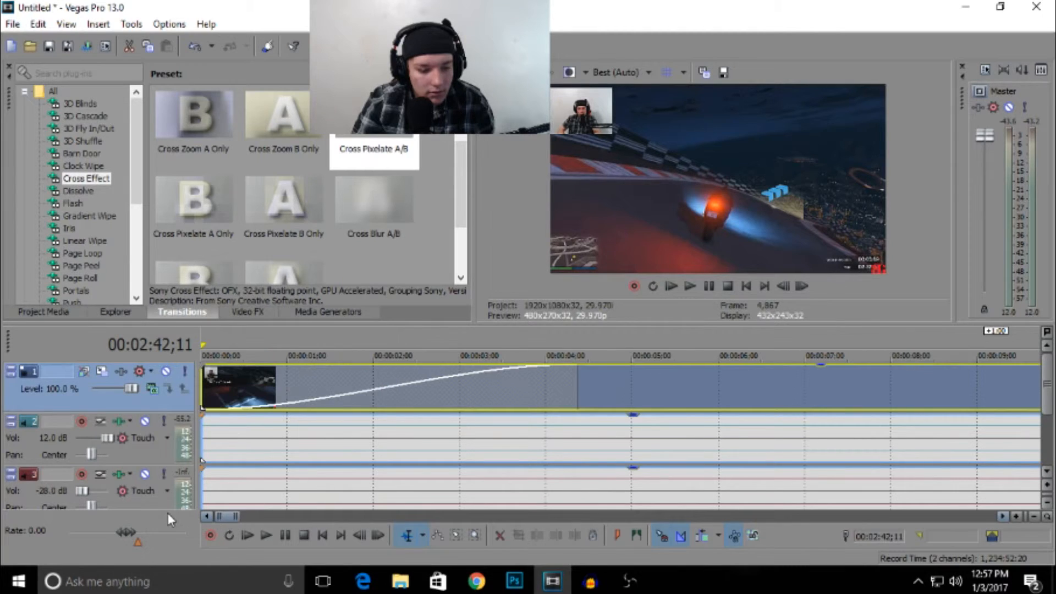
left_click(204, 366)
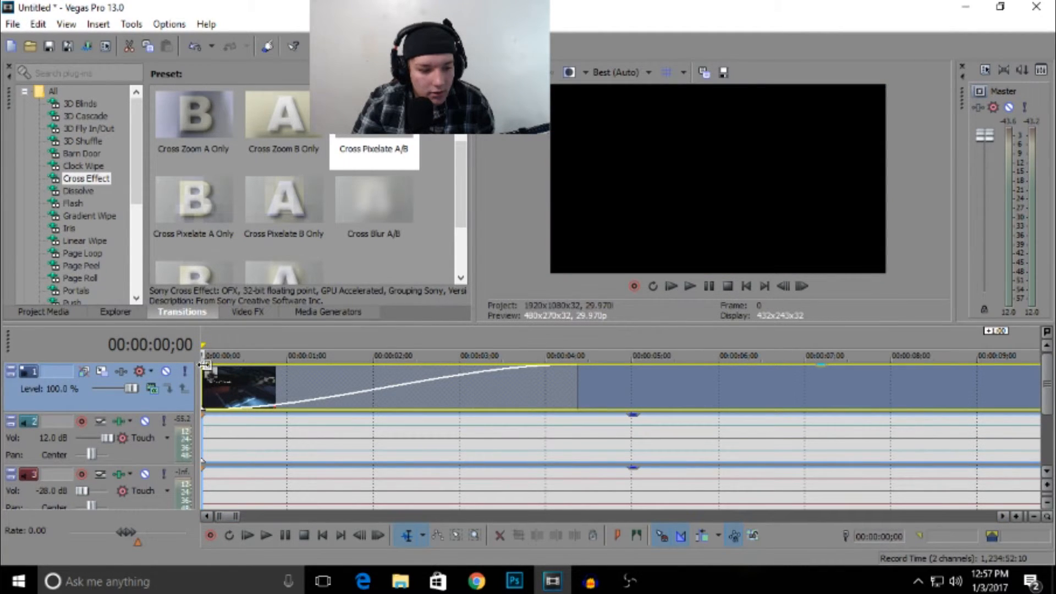
key("space")
key("ctrl+z")
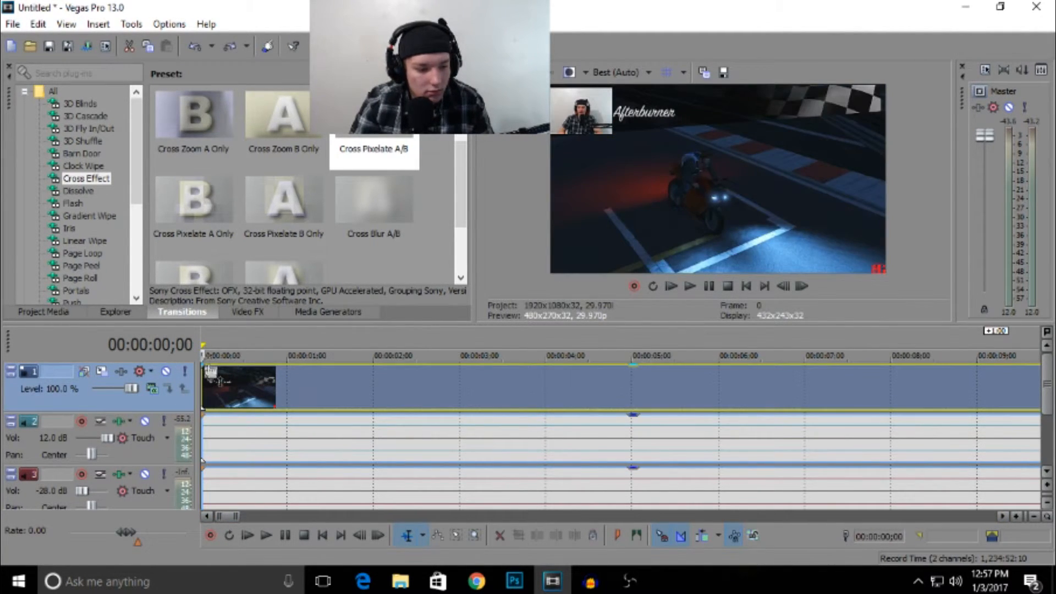
key("space")
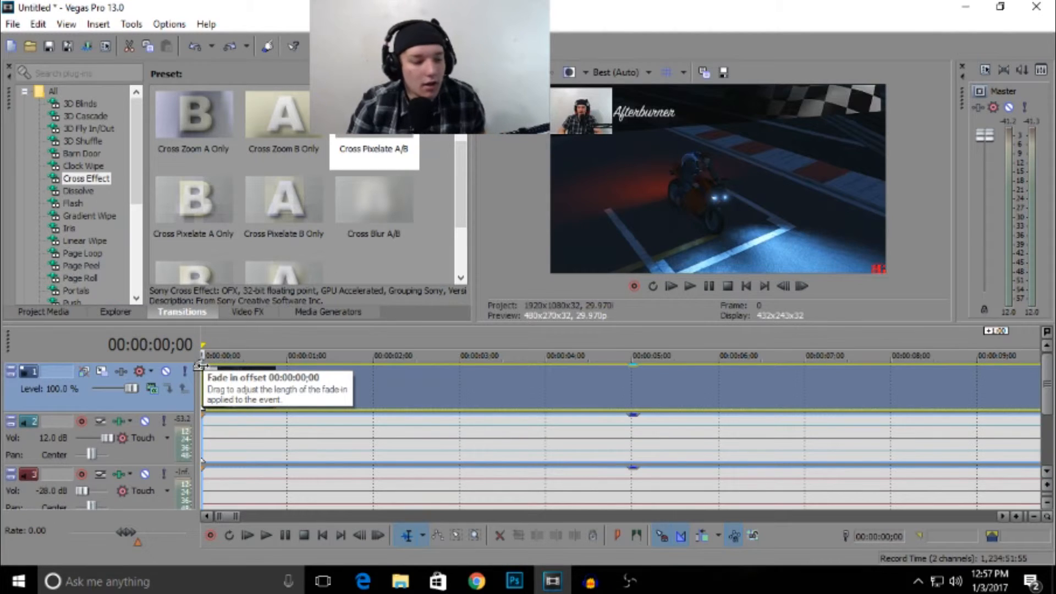
- Add a very short fade-in at the start of the first video clip and a short fade-out at the end of the last one
left_click_drag(200, 364, 218, 371)
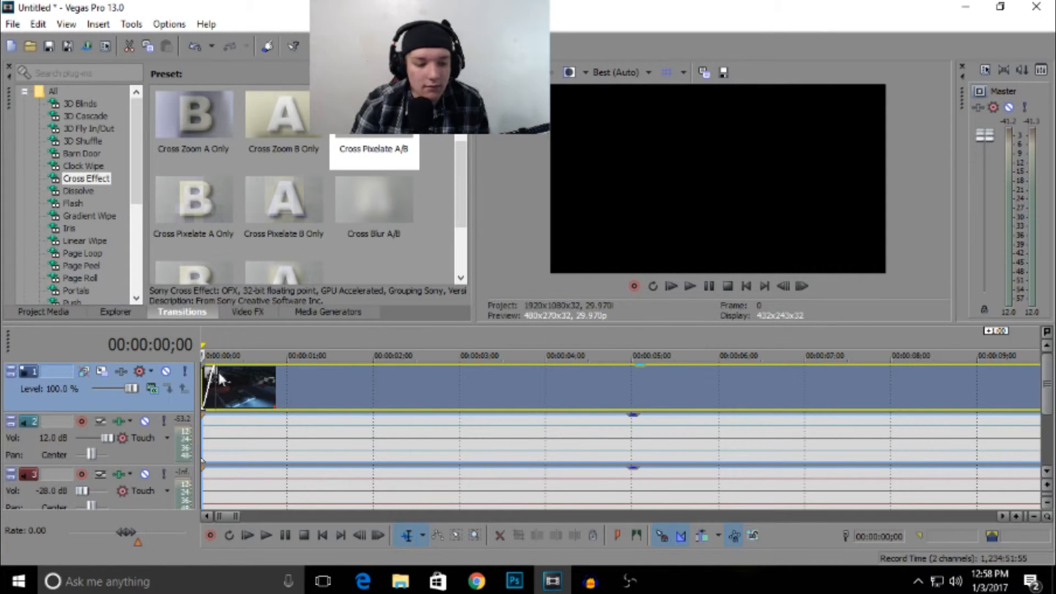
left_click_drag(223, 513, 299, 507)
left_click_drag(336, 498, 426, 472)
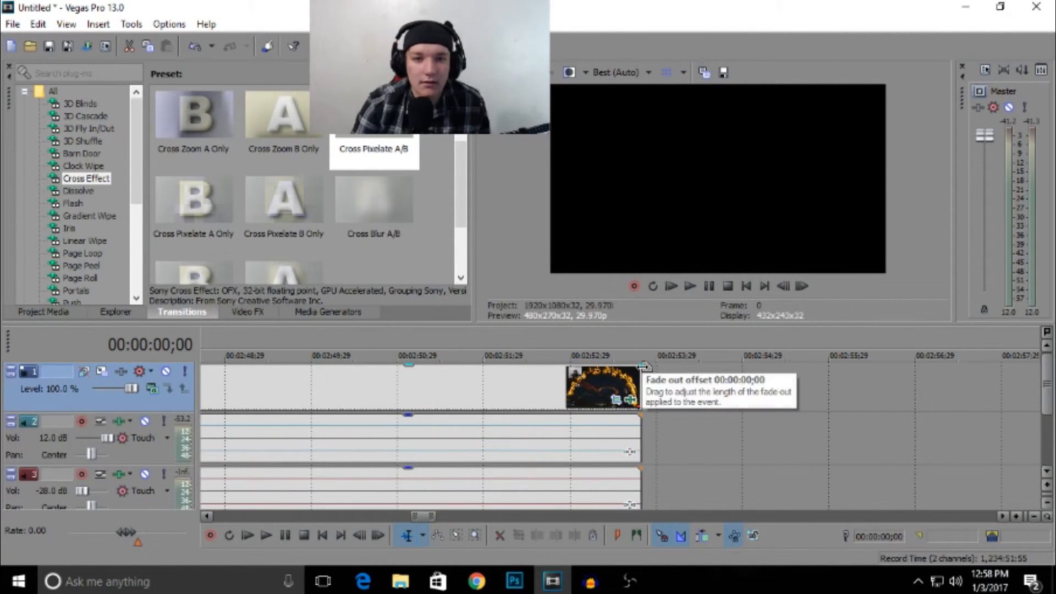
left_click_drag(643, 366, 624, 367)
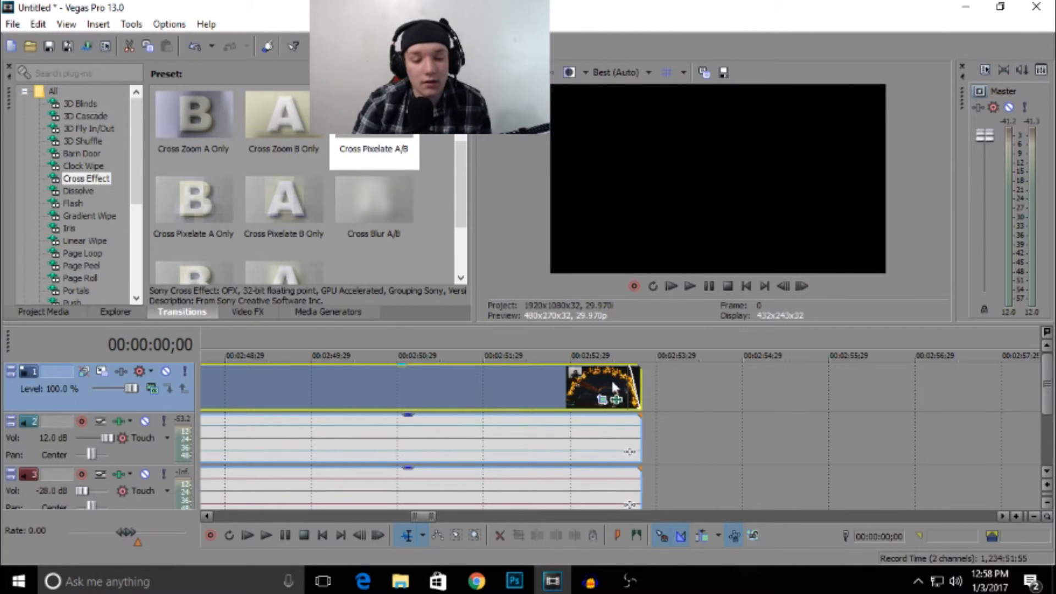
- Play the faded ending of the last clip from 00:02:53;14 and pause past its end
left_click(612, 373)
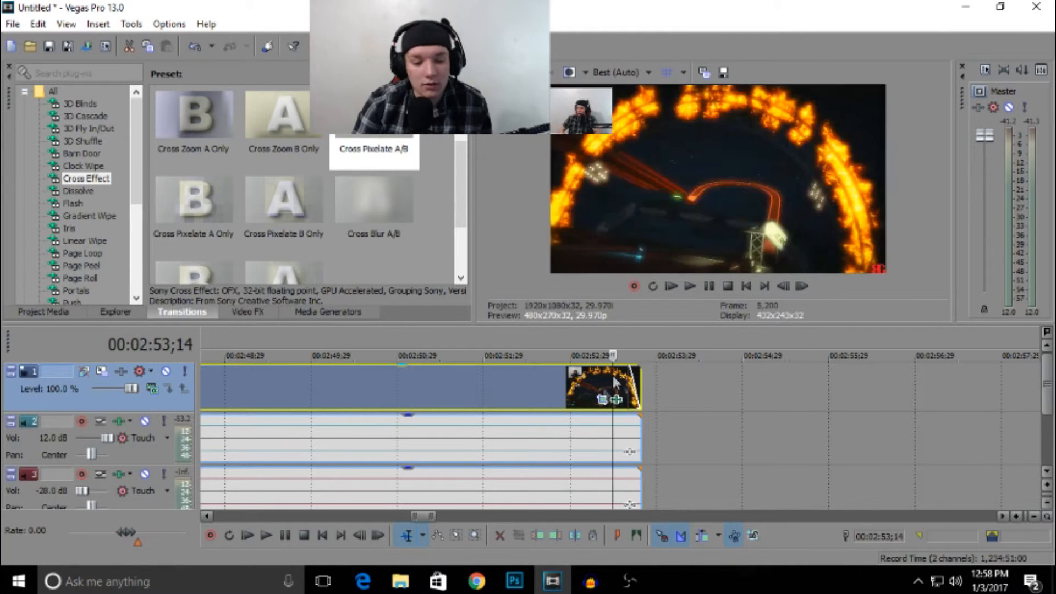
left_click(267, 535)
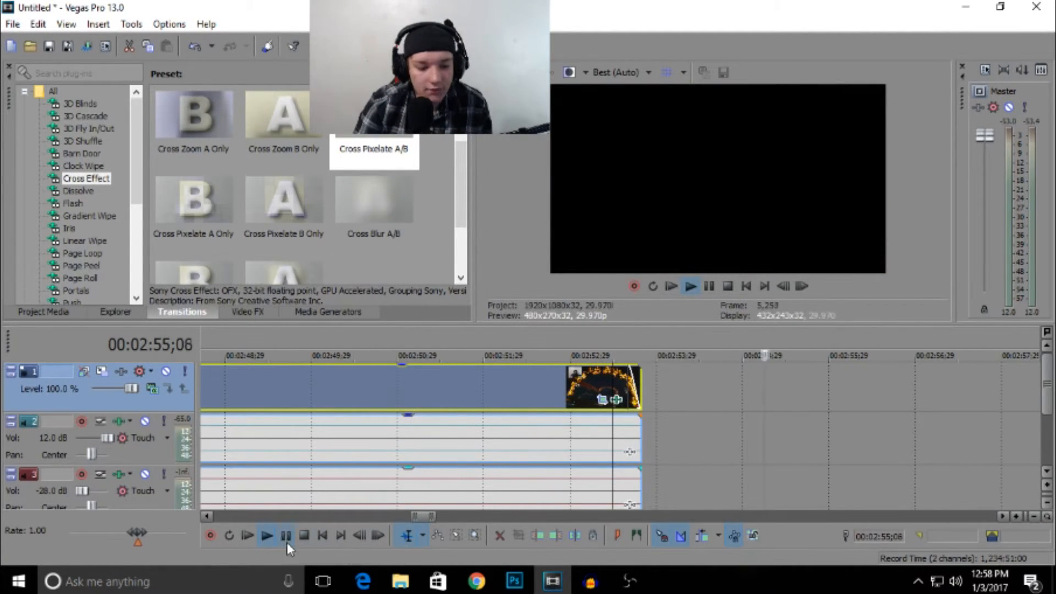
left_click(286, 536)
- Set the loop region to span the whole edit, from the timeline start to the end of the last clip
scroll(444, 449, "down", 10)
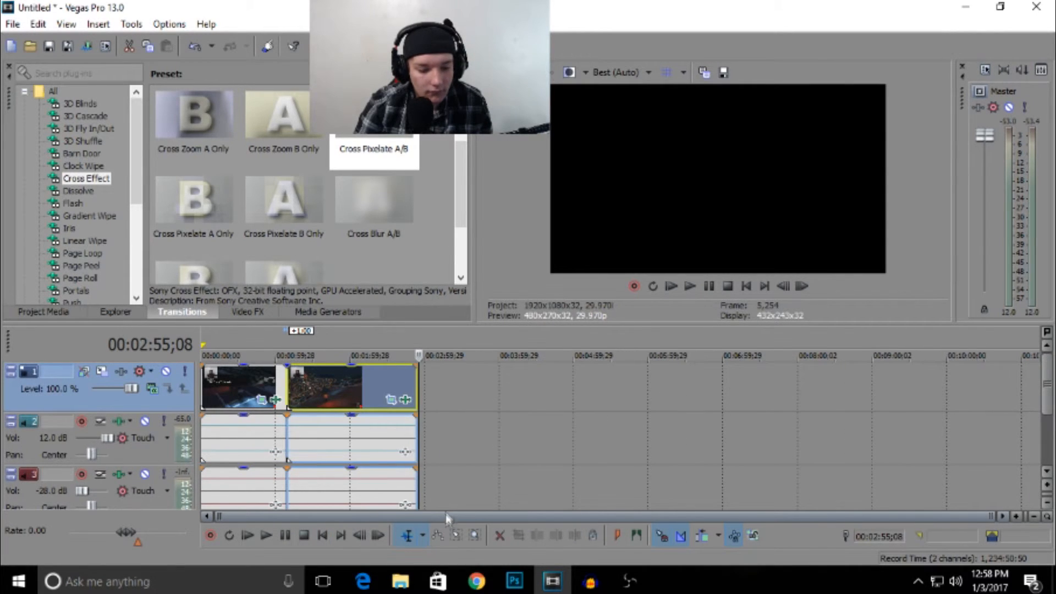
left_click(595, 413)
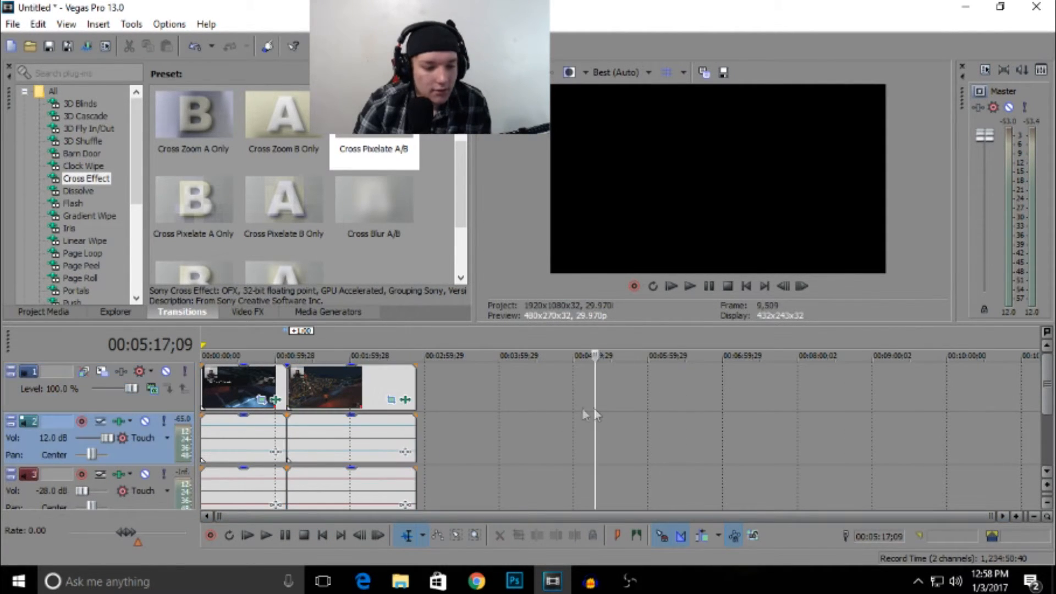
left_click(325, 387)
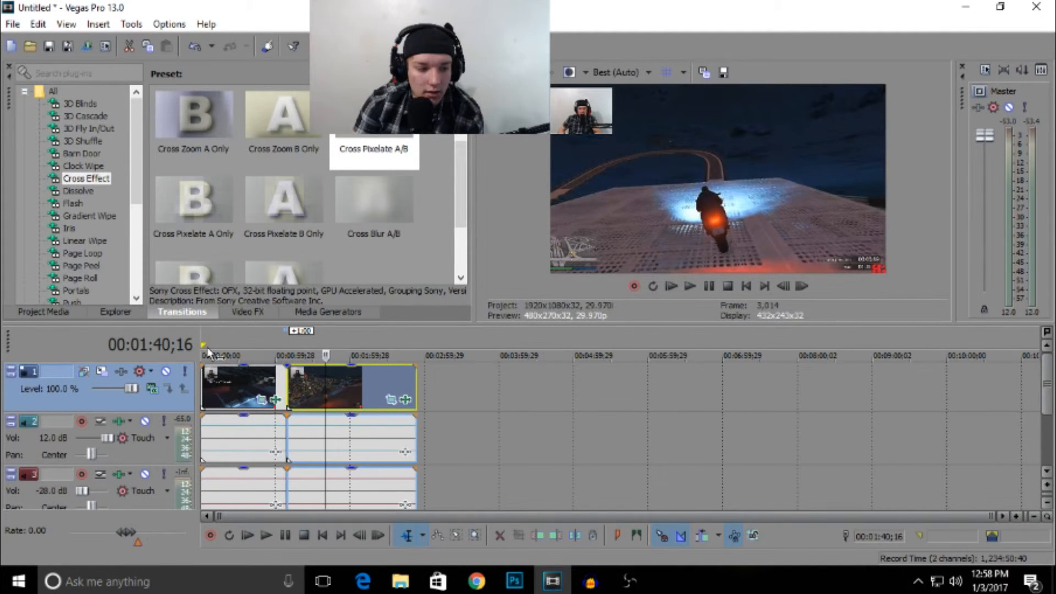
left_click_drag(205, 347, 416, 346)
left_click(466, 330)
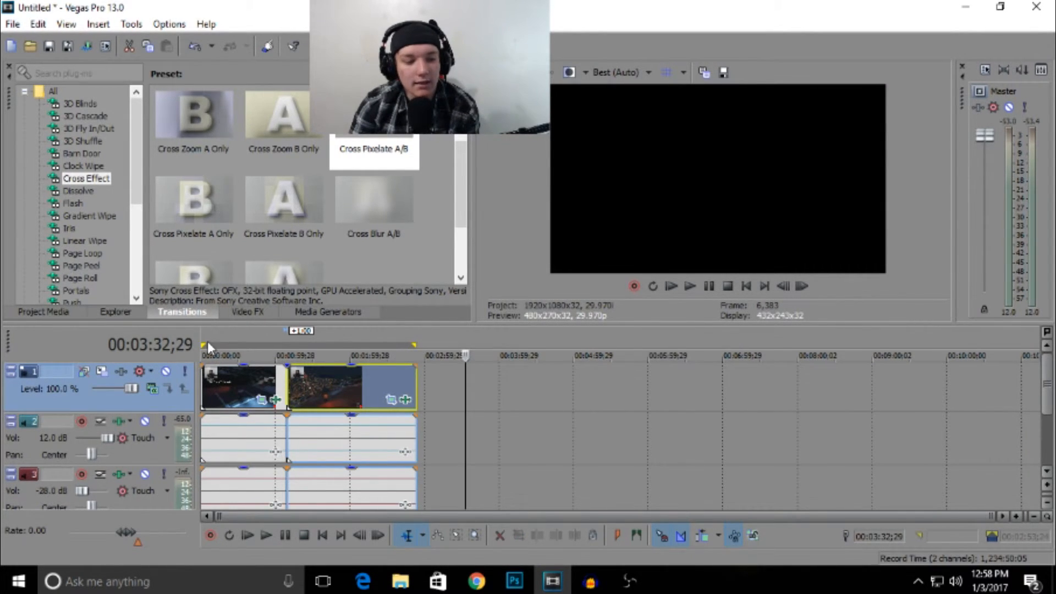
left_click_drag(290, 348, 249, 351)
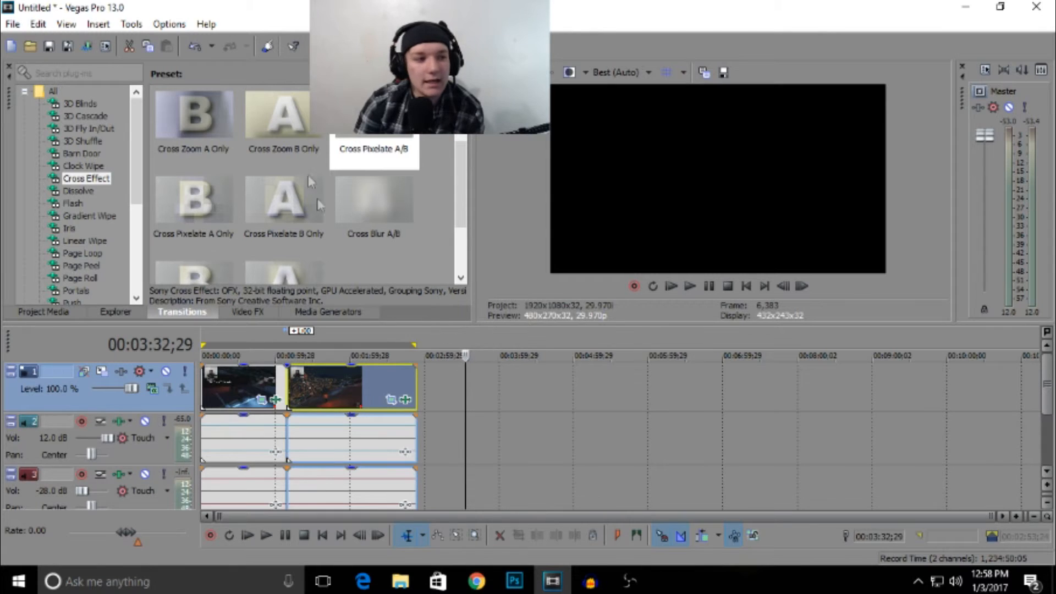
- Open the render settings and choose the Internet HD 1080p template for MainConcept AVC/AAC
left_click(85, 47)
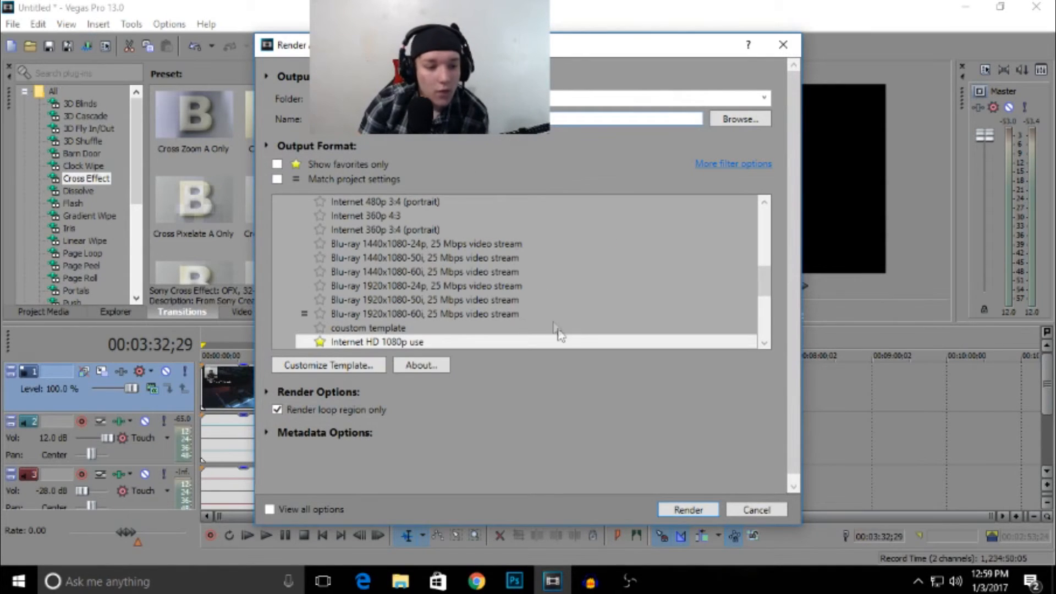
left_click_drag(772, 279, 789, 256)
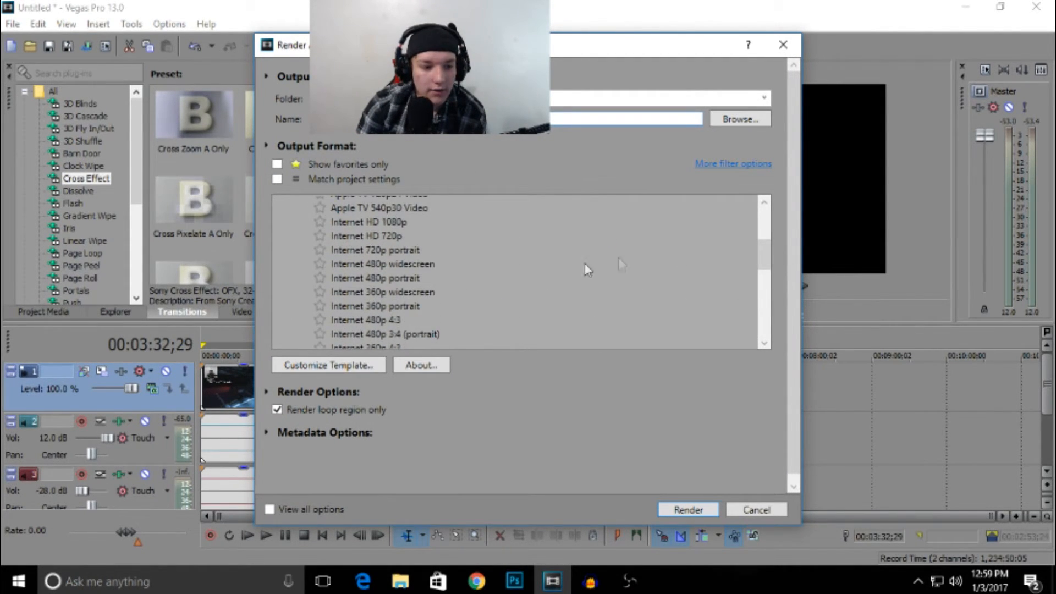
left_click(359, 226)
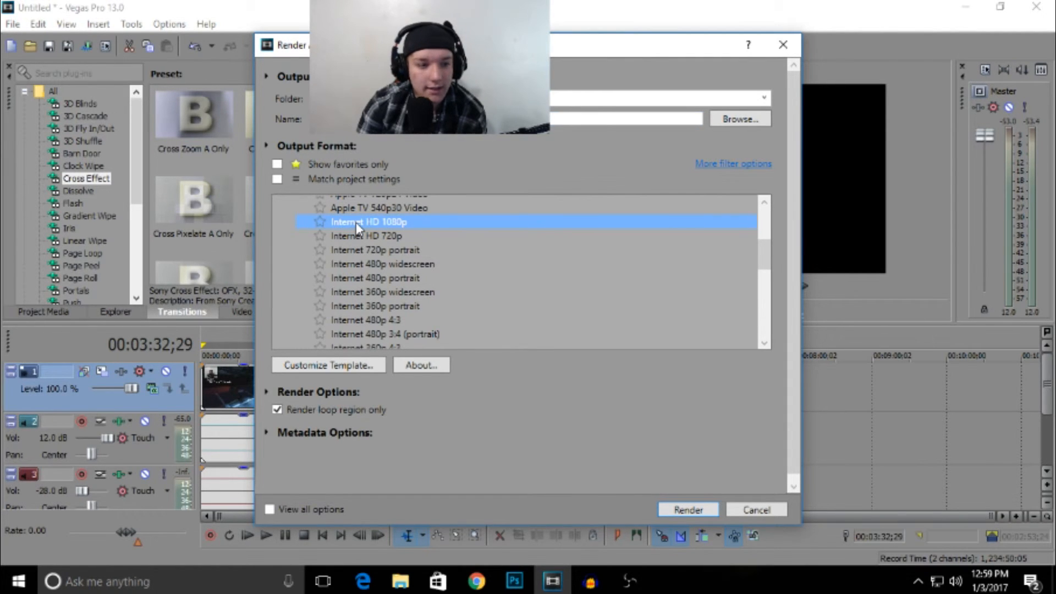
- Customize the template's variable bit rate to a maximum of 14,000,000 bps and an average of 10,000,000 bps
left_click(327, 366)
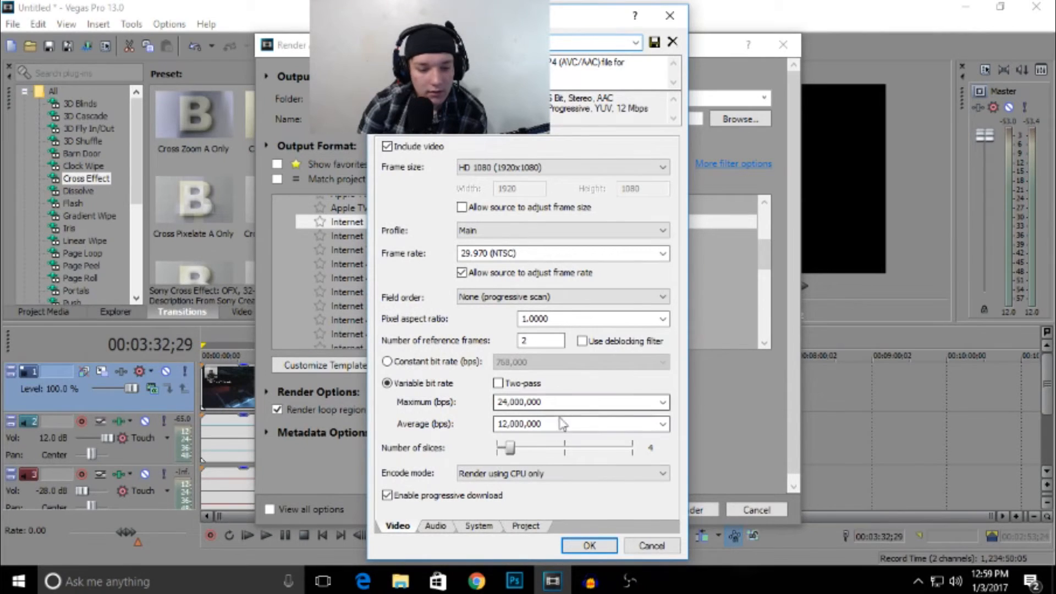
left_click(662, 407)
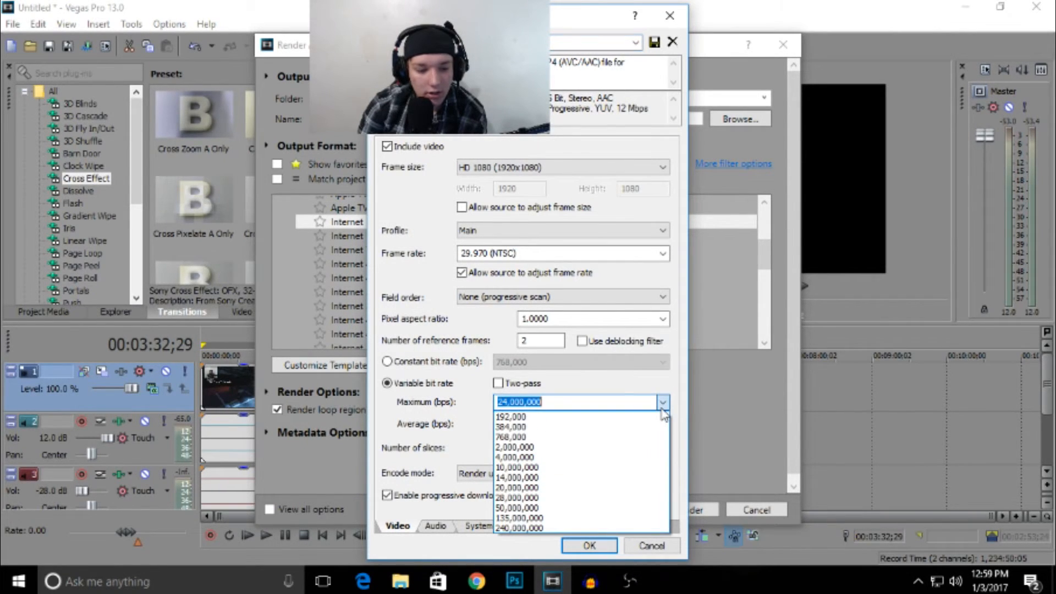
left_click(591, 478)
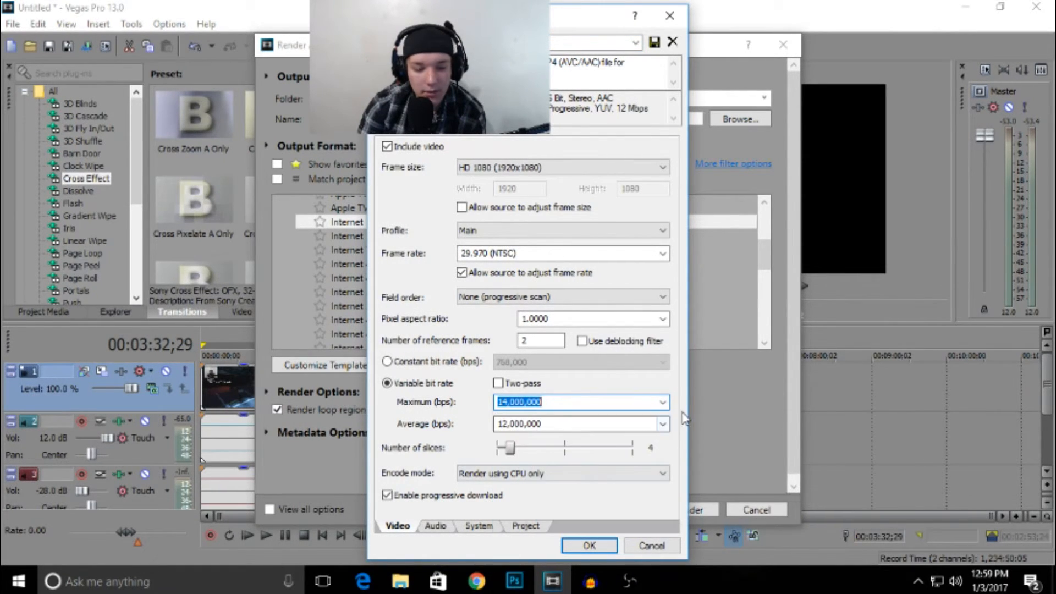
left_click(664, 425)
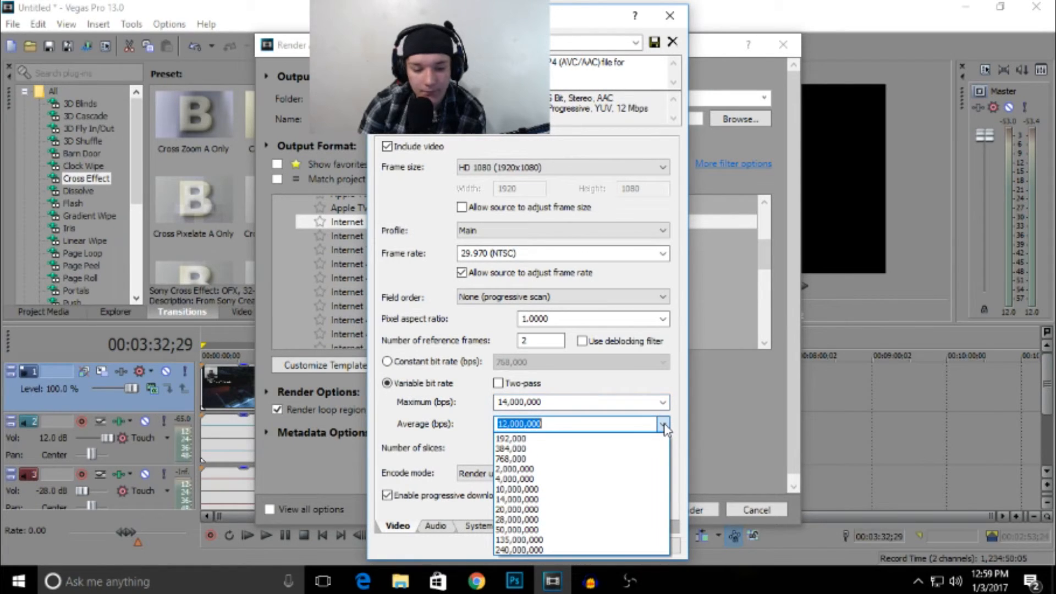
left_click(609, 489)
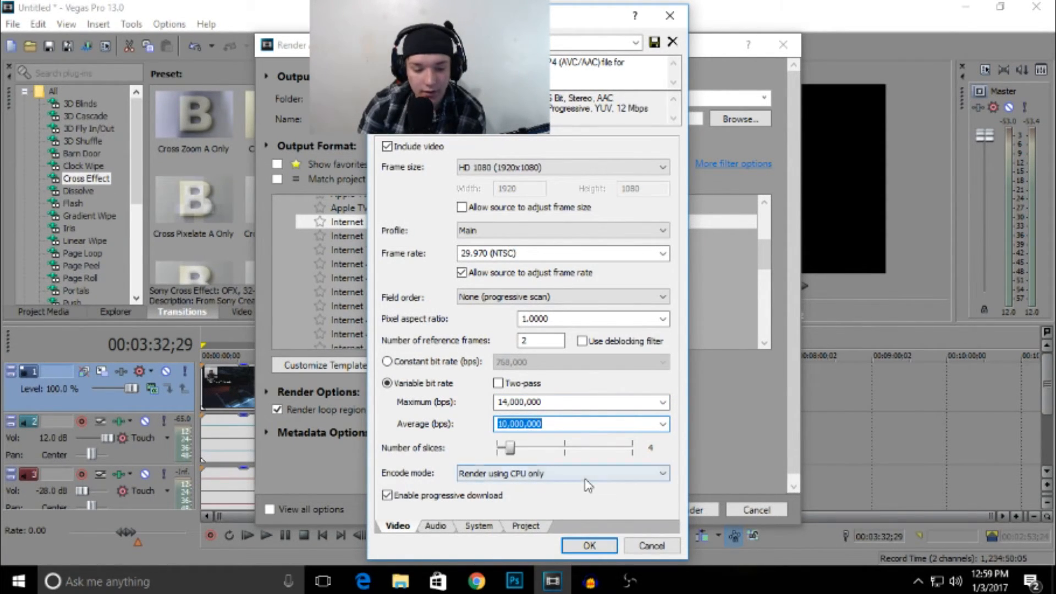
- Review the available encode modes and run the GPU check to see which acceleration the system supports
left_click(589, 484)
left_click(527, 474)
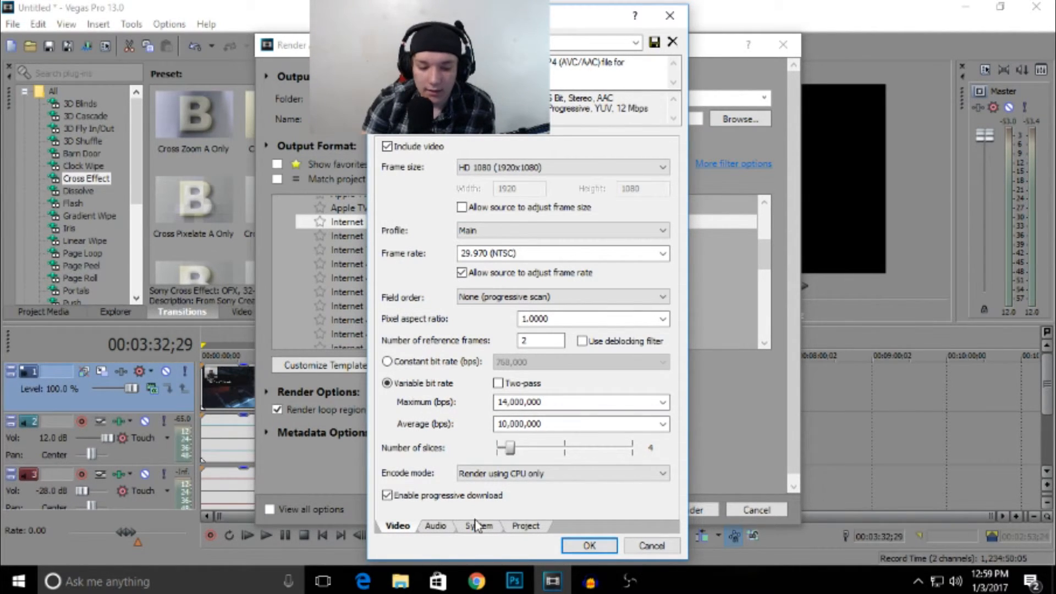
left_click(523, 475)
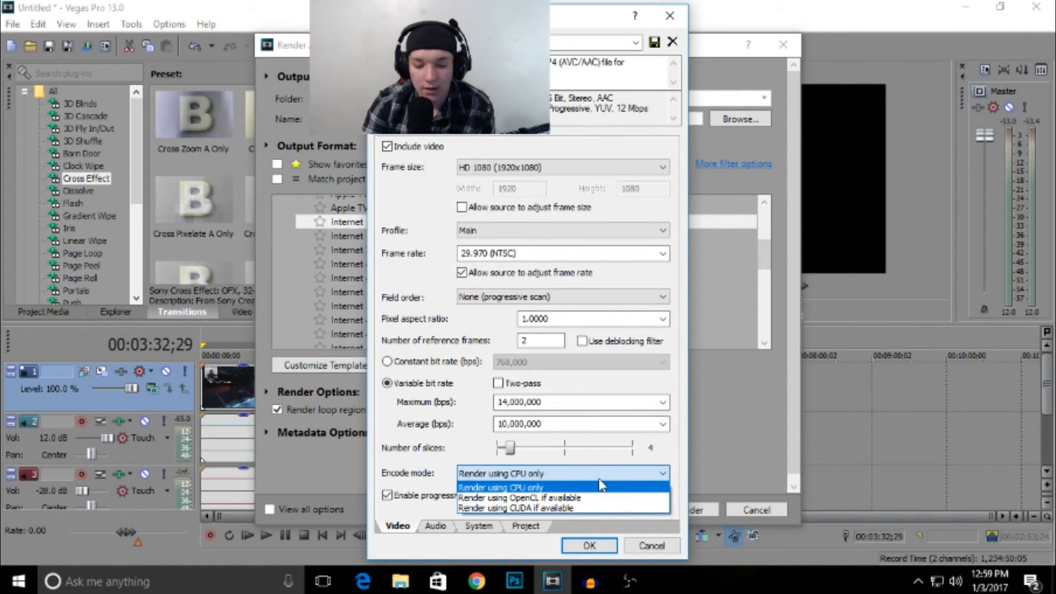
left_click(603, 486)
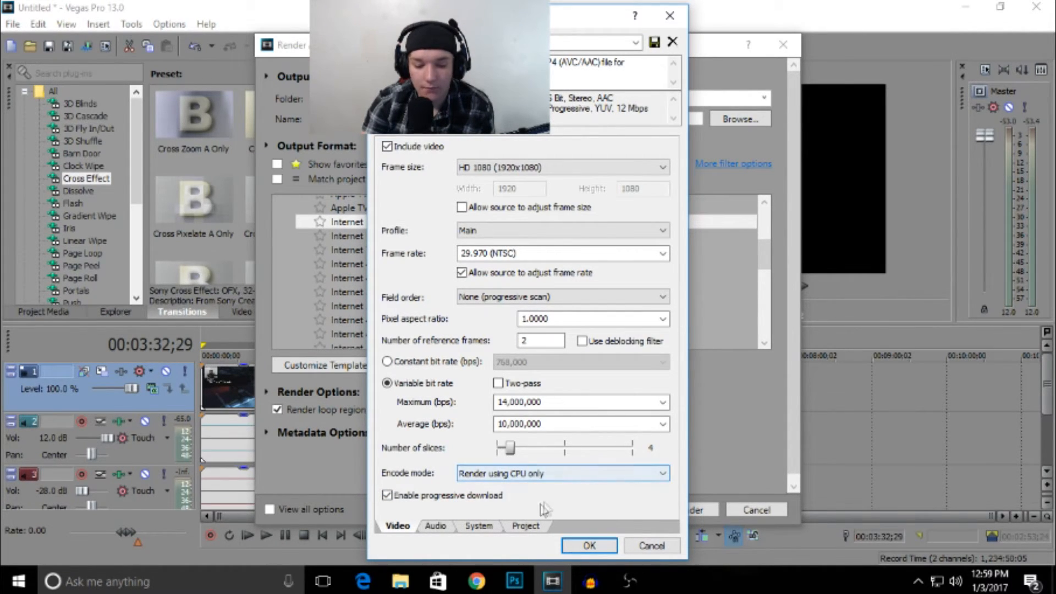
left_click(493, 526)
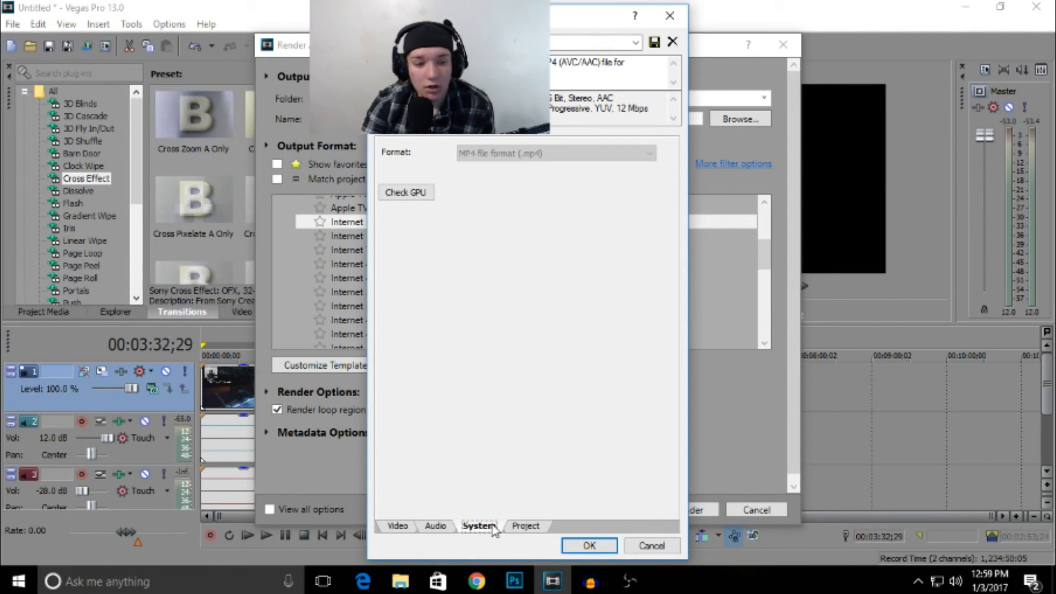
left_click(397, 198)
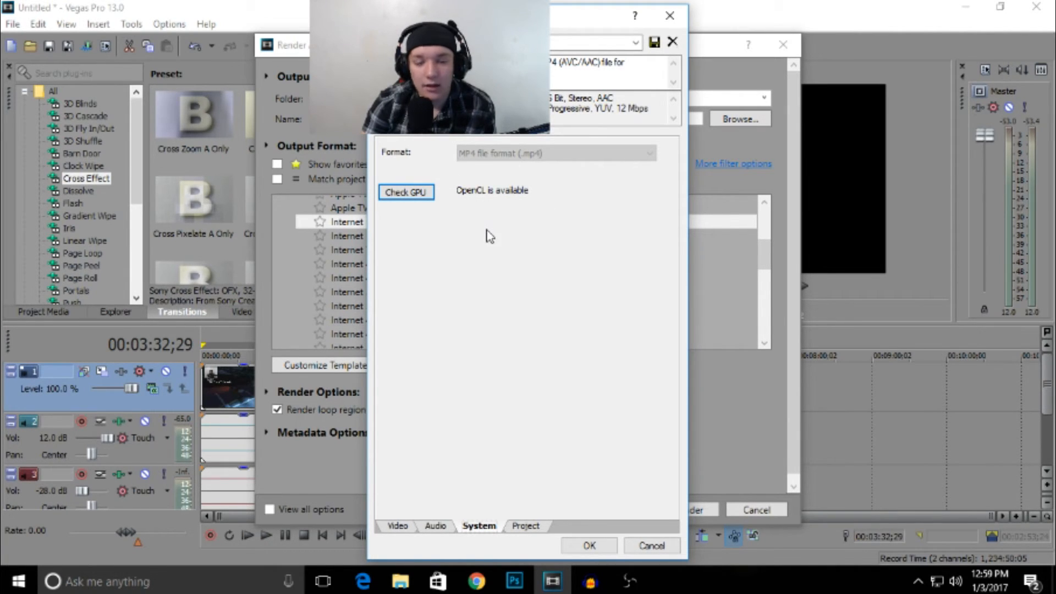
- Set the encode mode to Render using OpenCL if available, and accept the customized template with its audio settings as they are
left_click(397, 527)
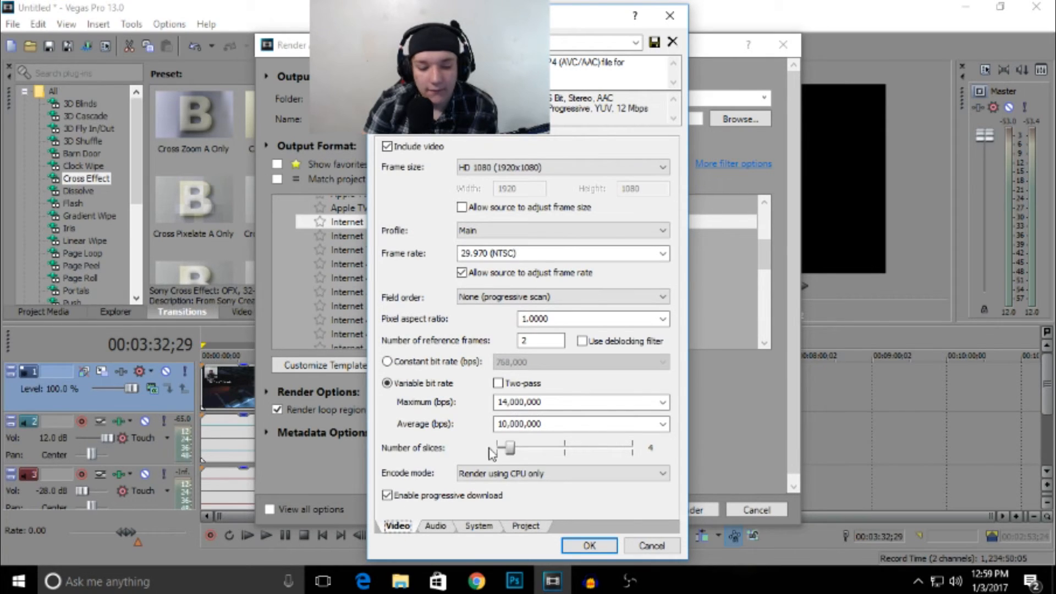
left_click(531, 474)
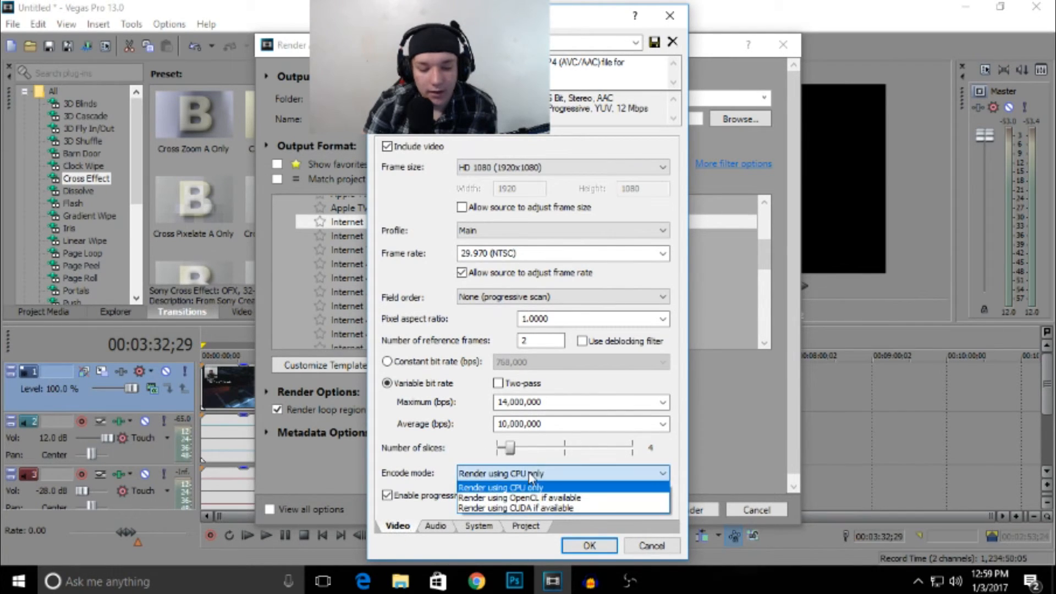
left_click(576, 498)
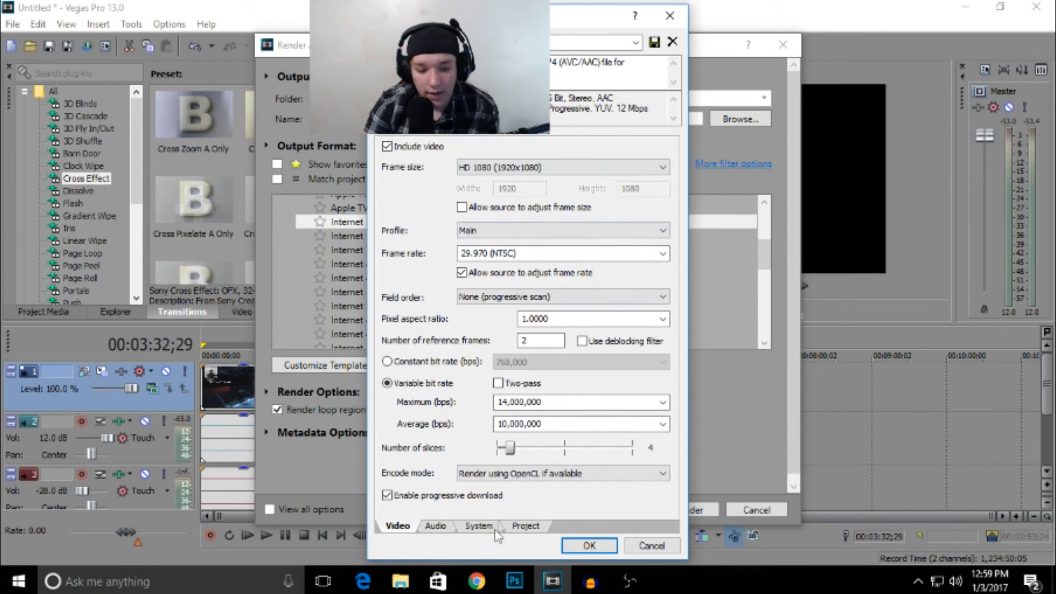
left_click(434, 526)
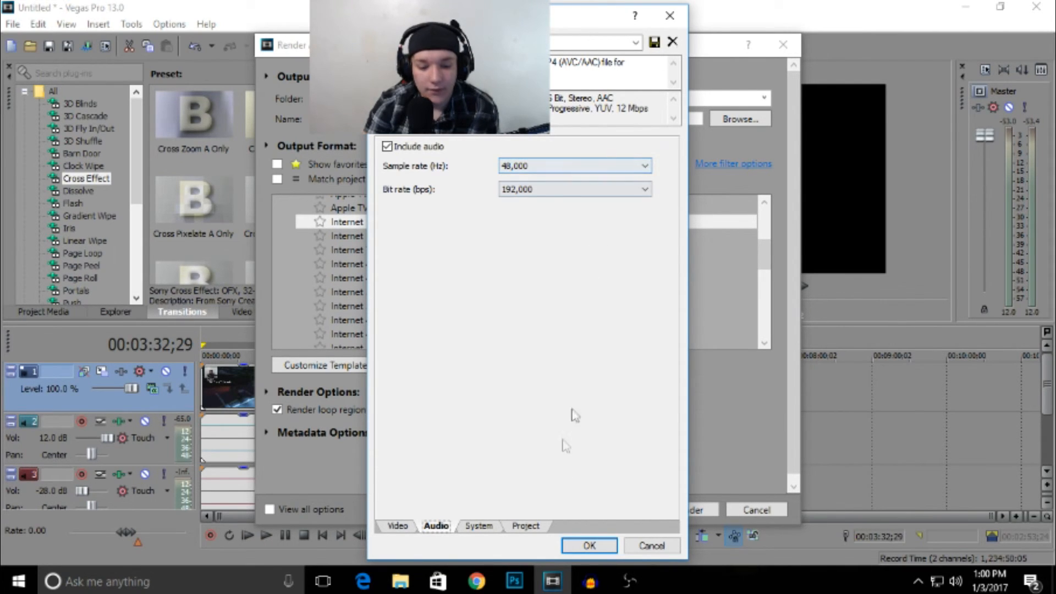
left_click(570, 545)
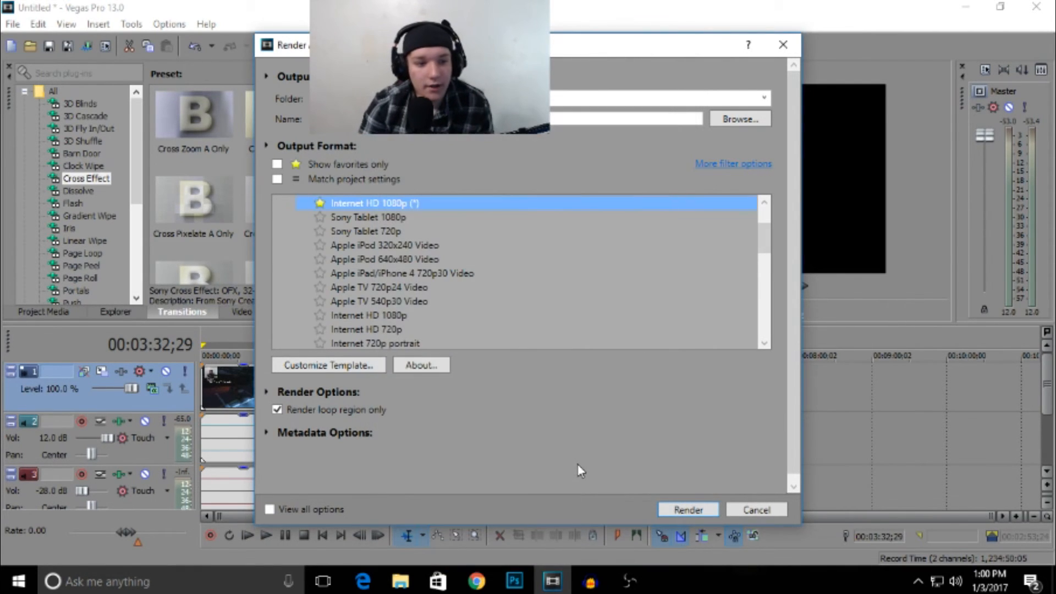
scroll(303, 214, "up", 2)
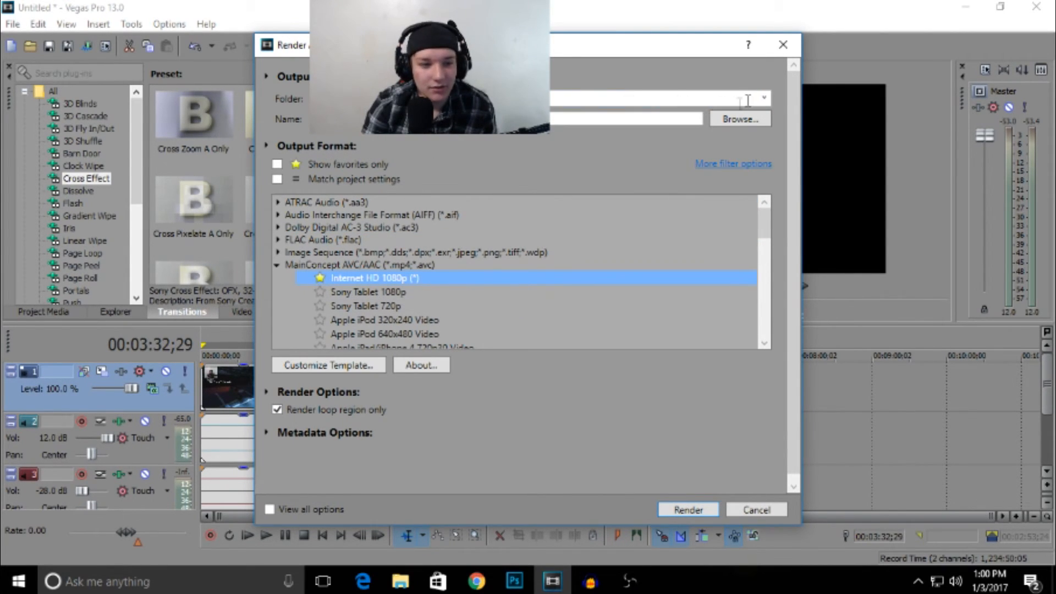
- Set the render's output location to the edited folder on the USB Drive (E:)
left_click(762, 118)
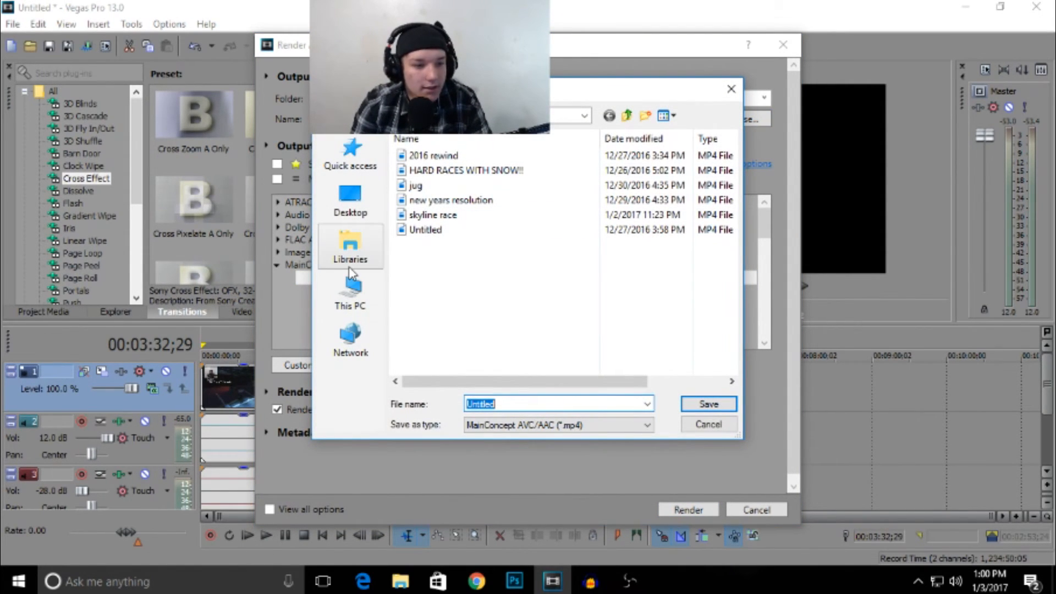
left_click(344, 300)
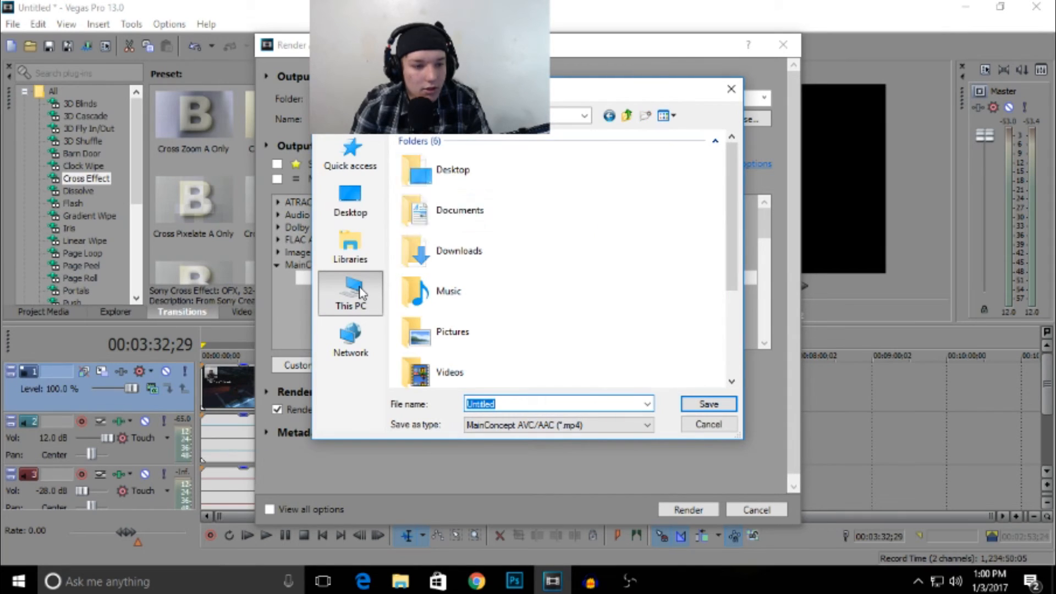
scroll(462, 302, "down", 5)
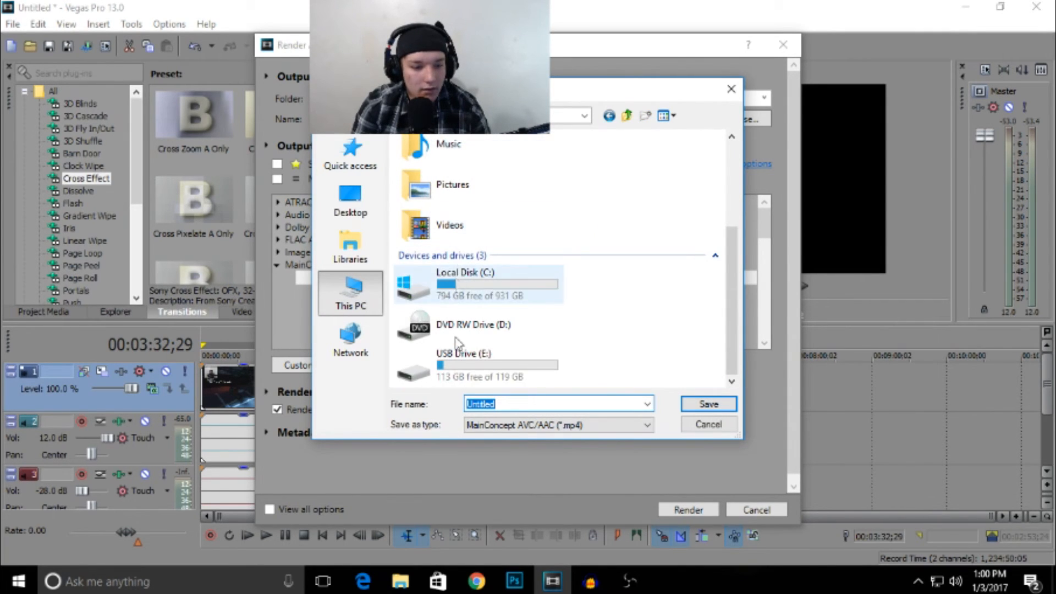
double_click(464, 366)
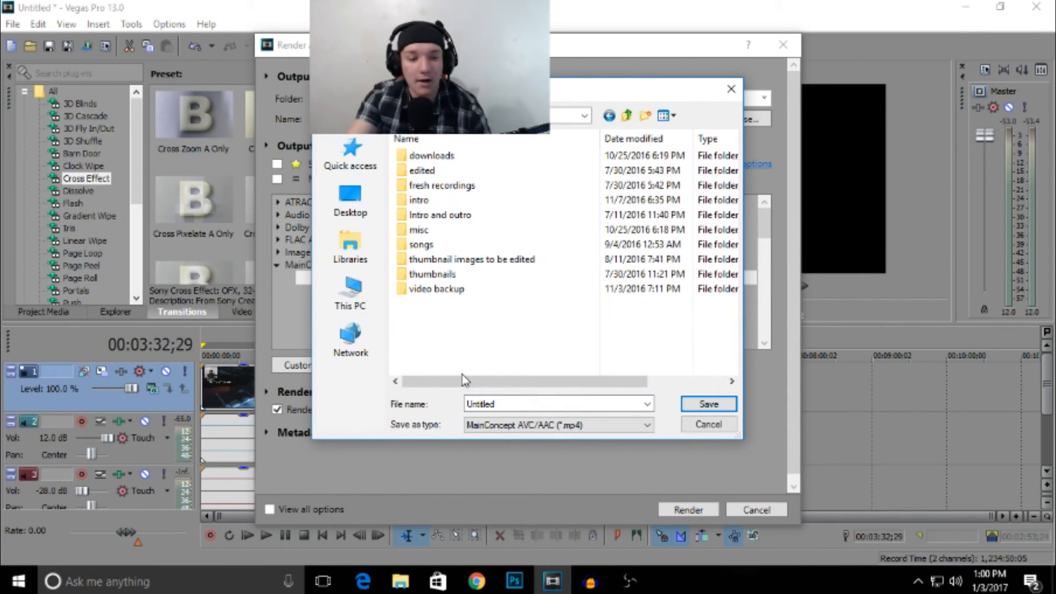
double_click(424, 170)
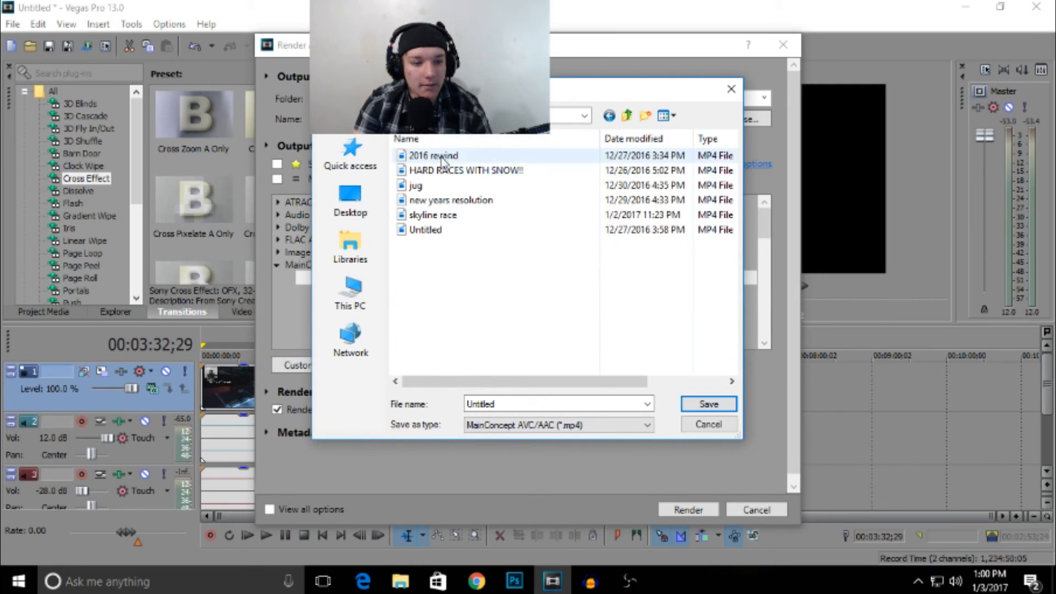
- Name the output file "sony vegas tut video edit", save that name and start the render
double_click(535, 408)
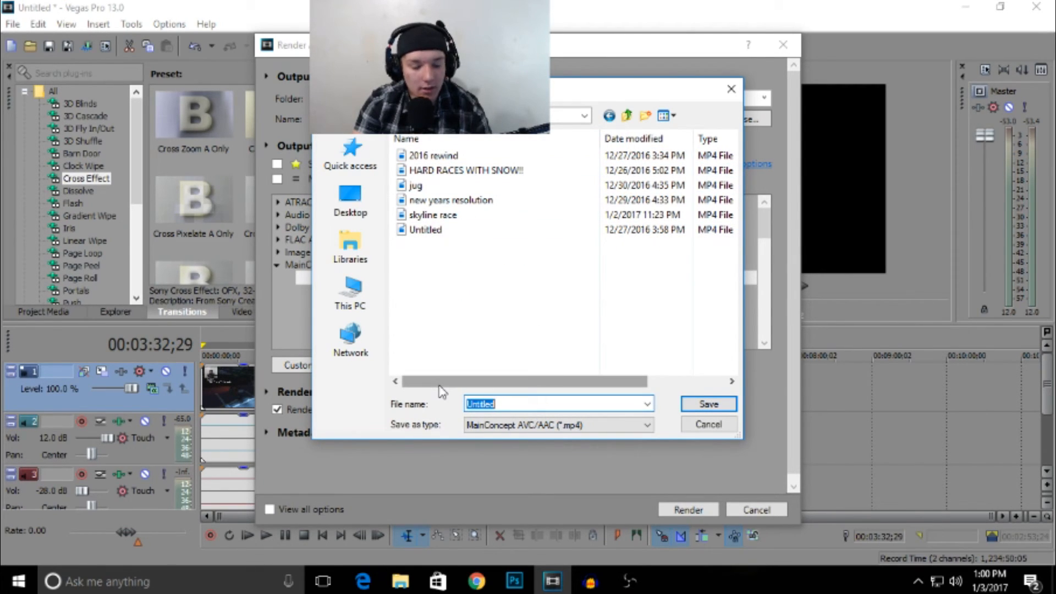
type("sony vegas tut video ed")
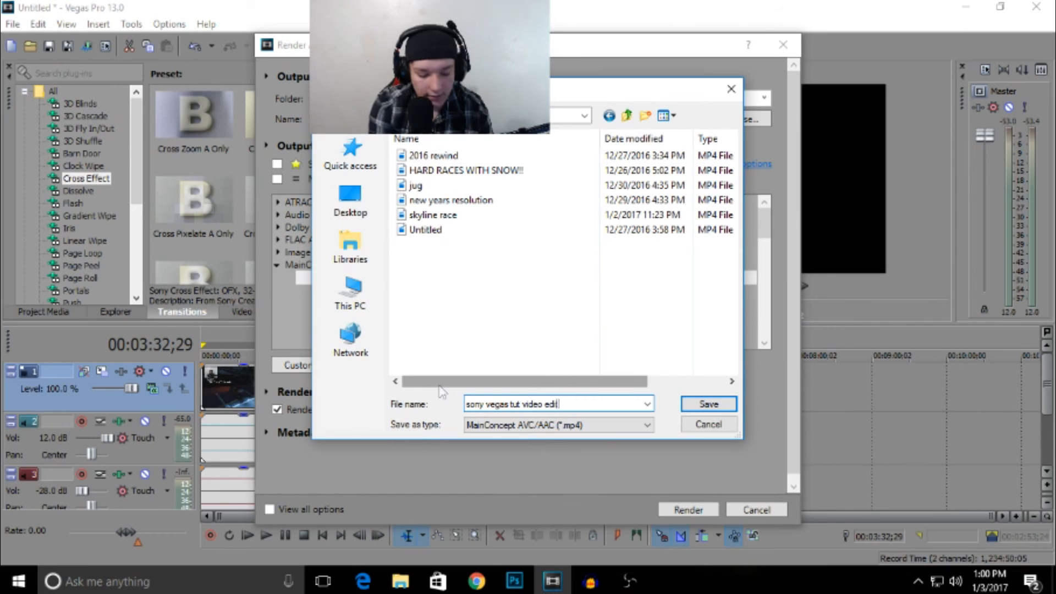
left_click(724, 405)
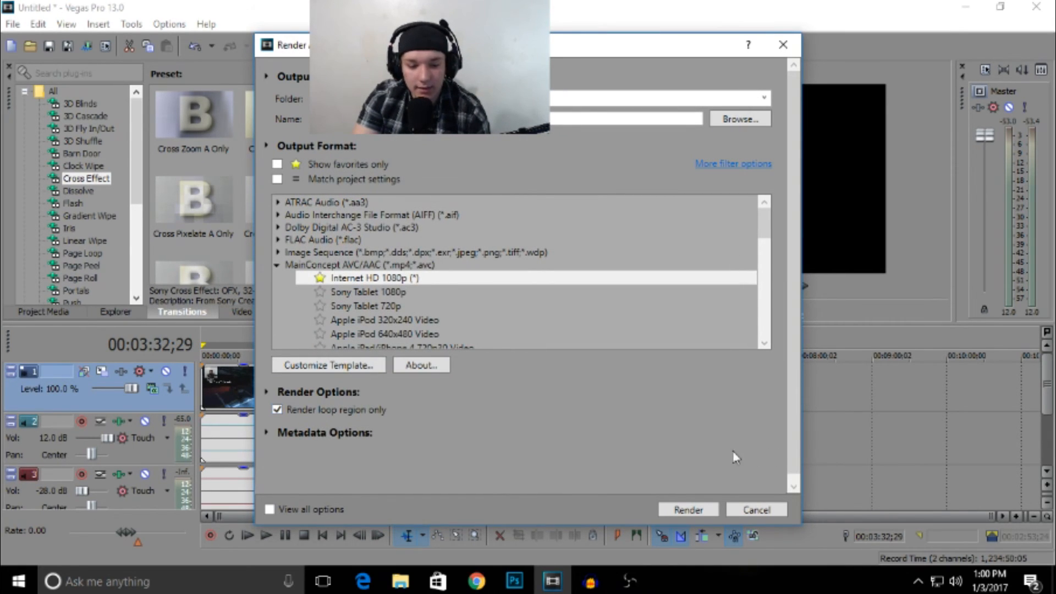
left_click(688, 510)
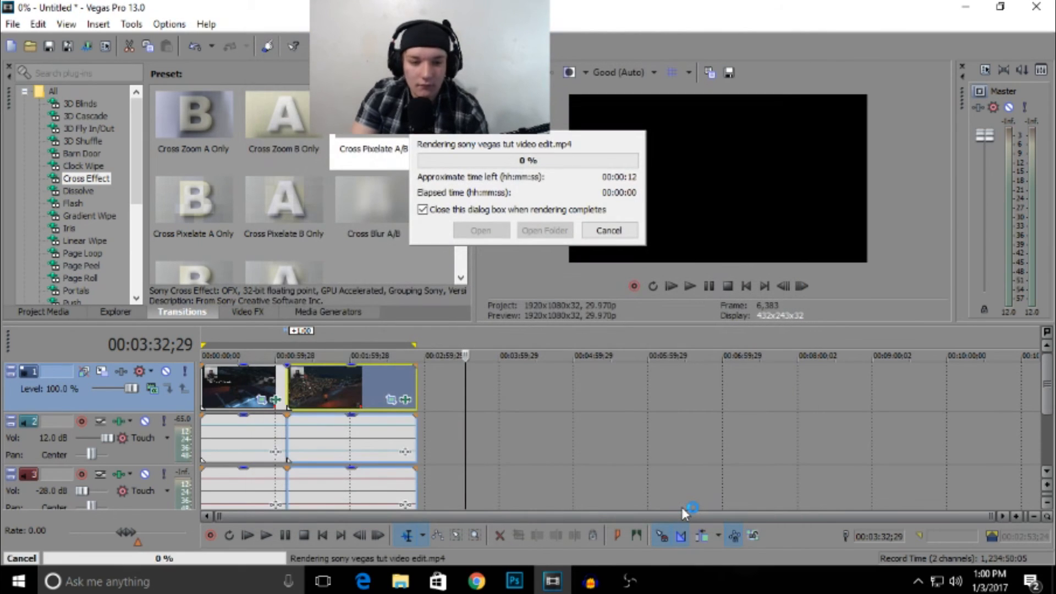